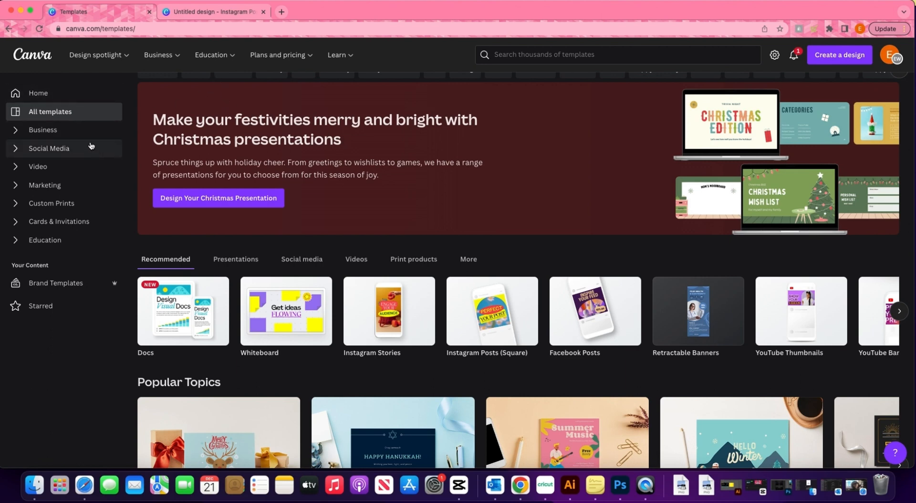
# Step: Open the square Instagram post templates and look through the available designs
pyautogui.click(486, 311)
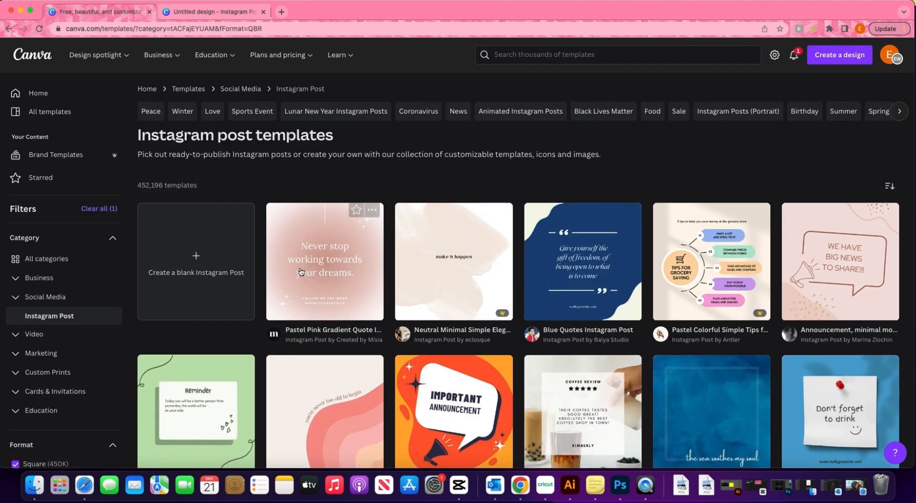
pyautogui.scroll(-2, 809, 281)
pyautogui.scroll(-3, 809, 281)
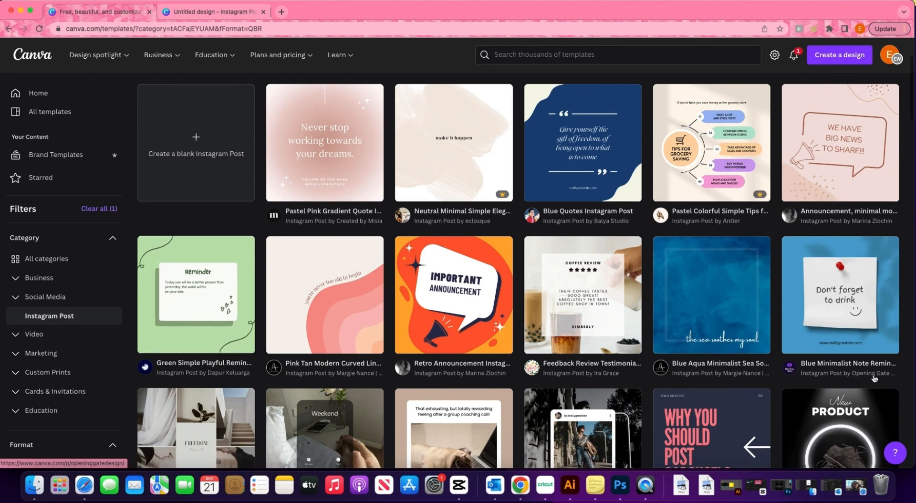
pyautogui.scroll(-3, 874, 378)
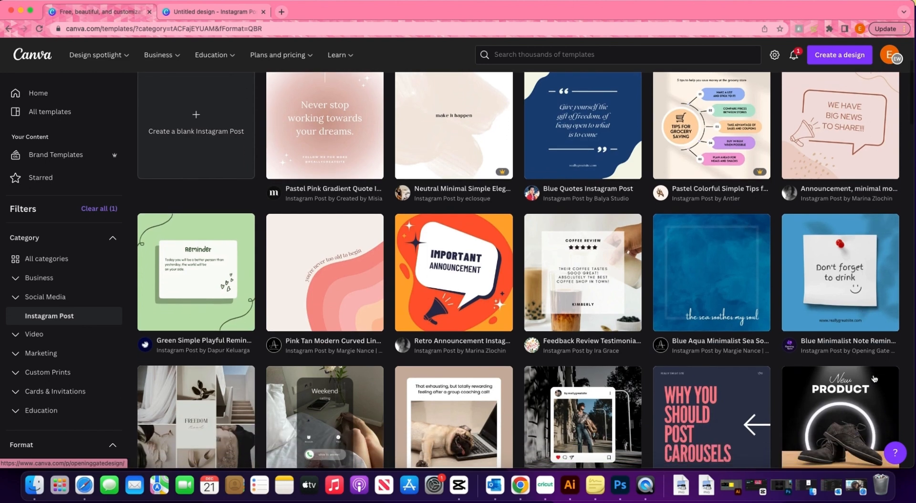
pyautogui.scroll(-4, 875, 378)
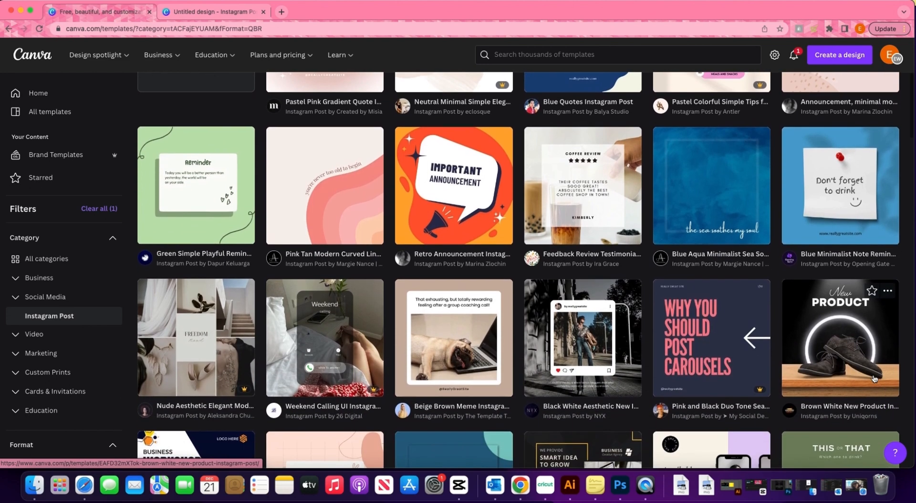
pyautogui.scroll(-3, 874, 379)
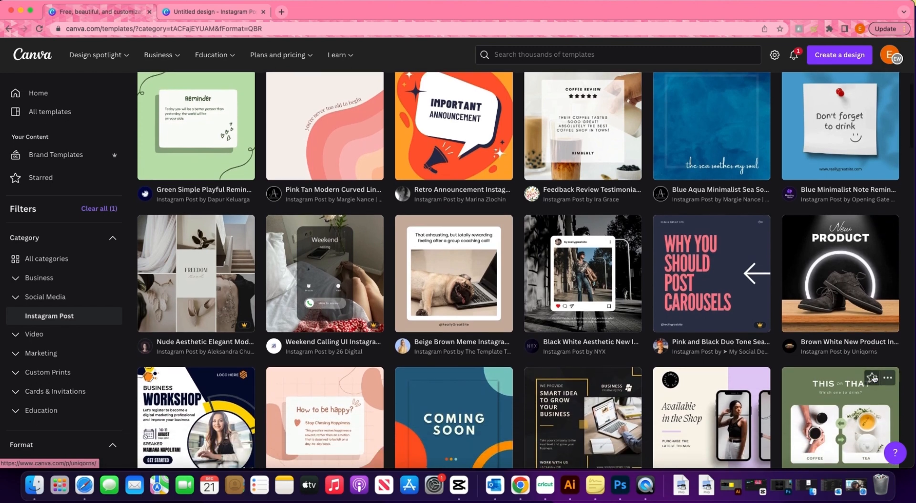
pyautogui.scroll(-3, 874, 378)
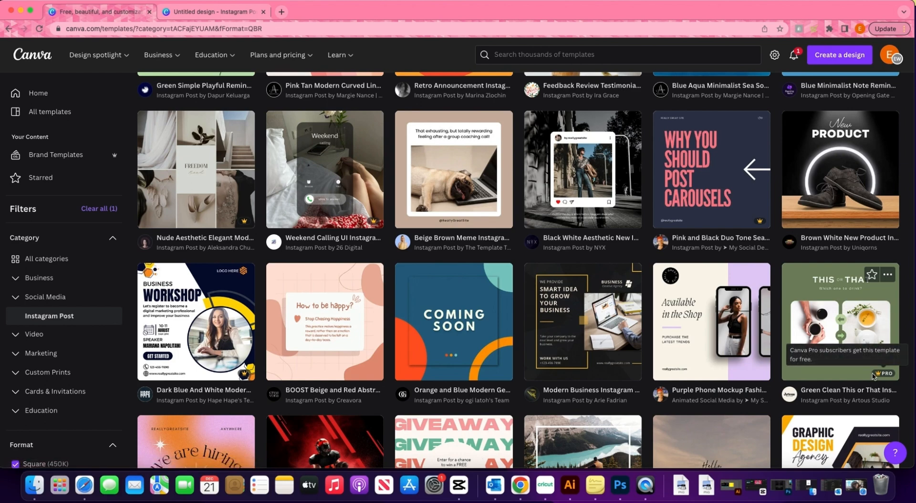
pyautogui.scroll(-4, 901, 312)
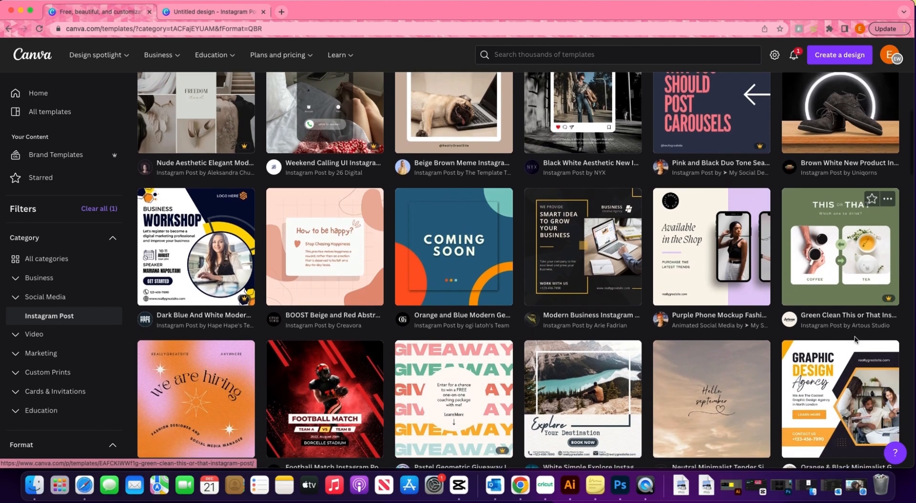
pyautogui.scroll(-1, 855, 340)
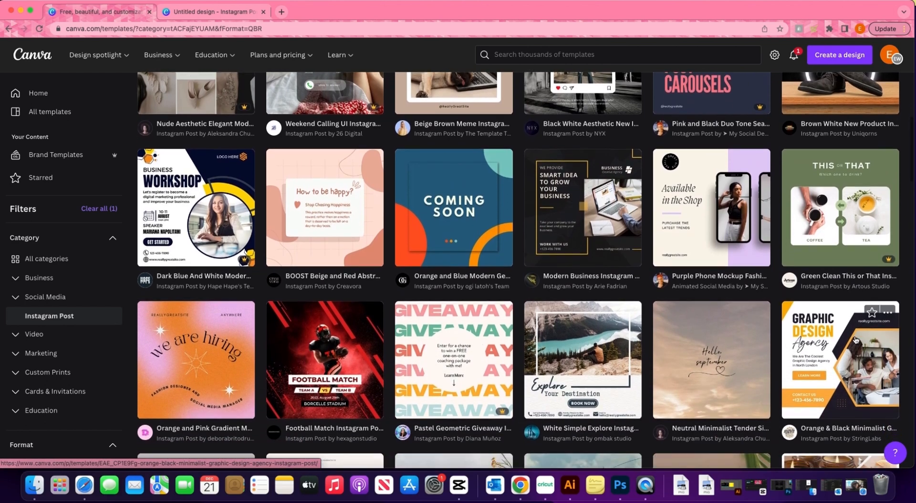
pyautogui.scroll(-2, 855, 339)
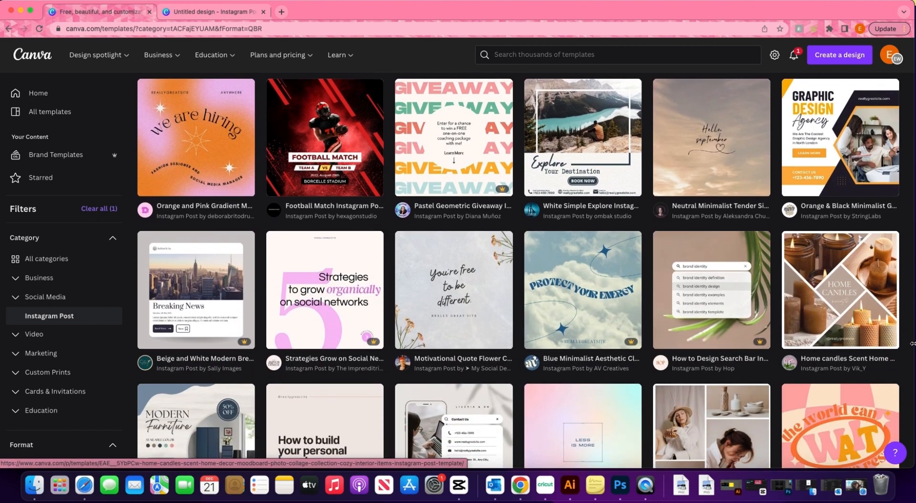
pyautogui.scroll(-2, 911, 343)
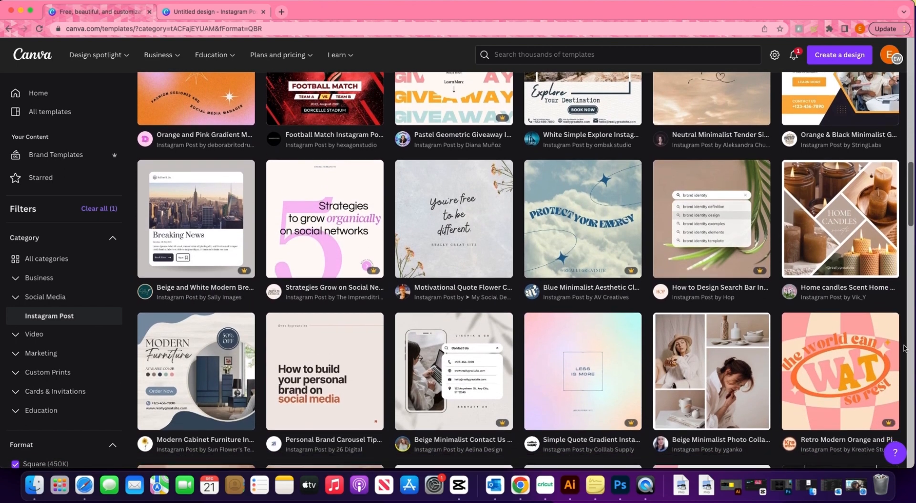
pyautogui.scroll(-15, 905, 348)
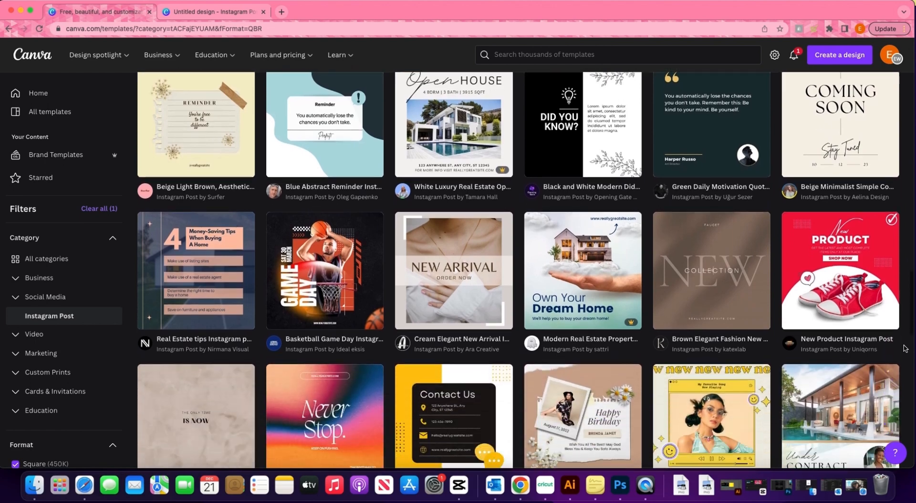
pyautogui.scroll(-5, 905, 348)
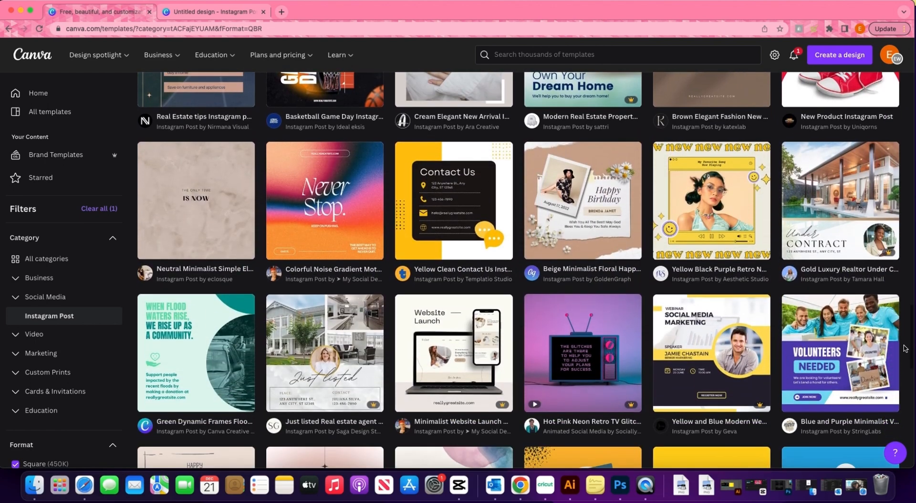
pyautogui.scroll(-4, 905, 348)
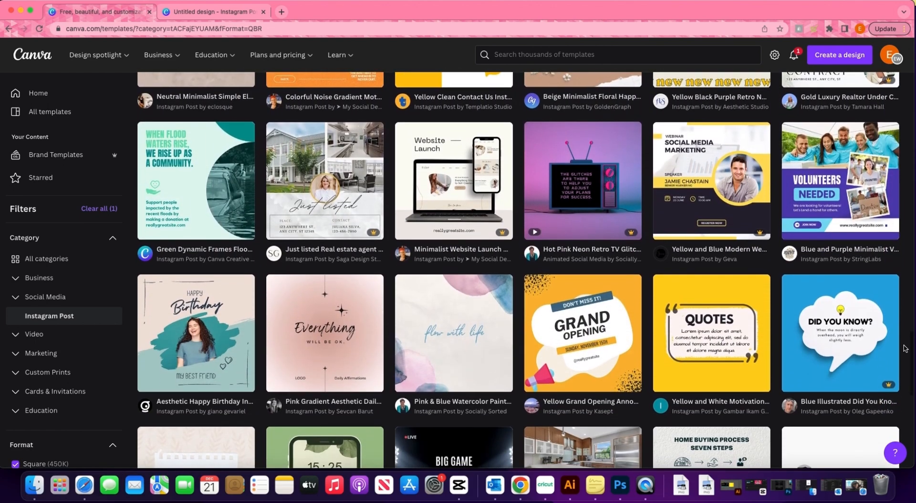
pyautogui.scroll(-7, 905, 348)
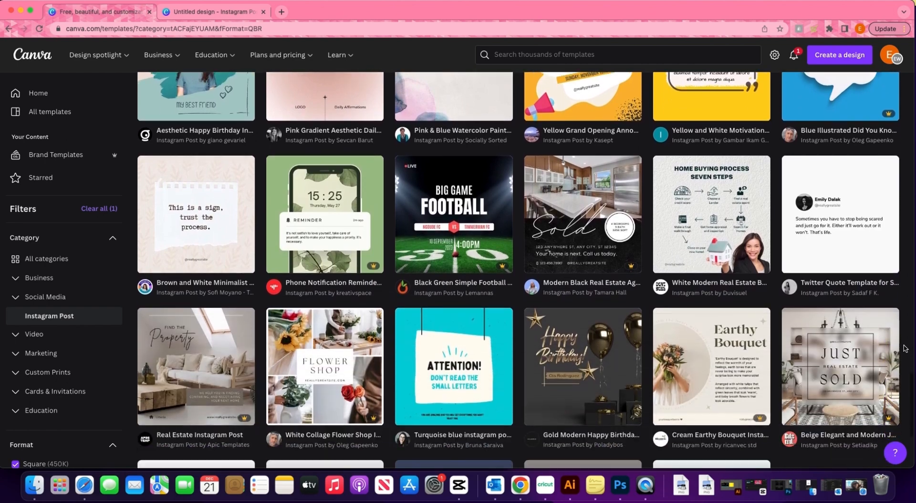
pyautogui.scroll(-5, 904, 348)
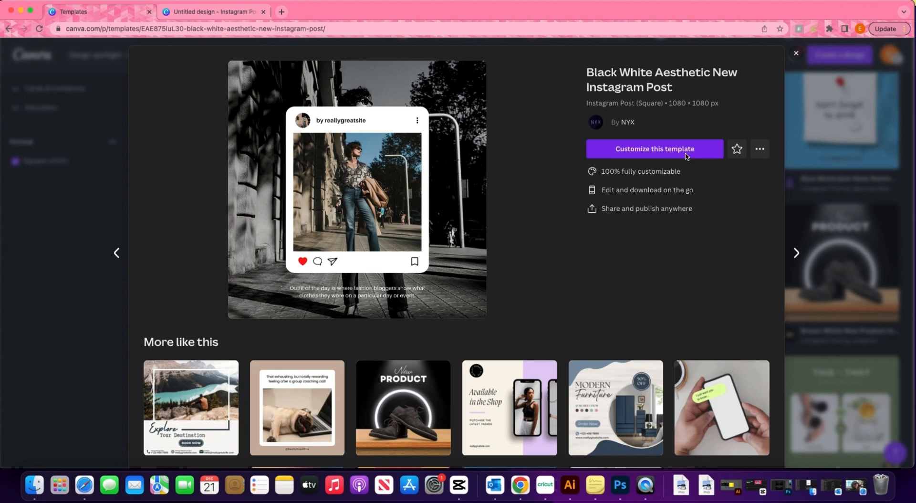
# Step: Open the Black White Aesthetic New Instagram Post template for customizing and duplicate its page
pyautogui.click(654, 149)
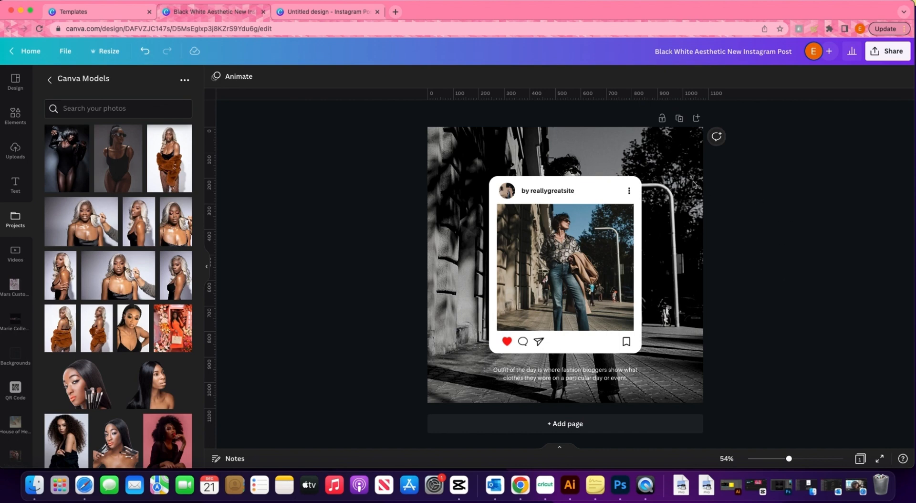
pyautogui.click(682, 120)
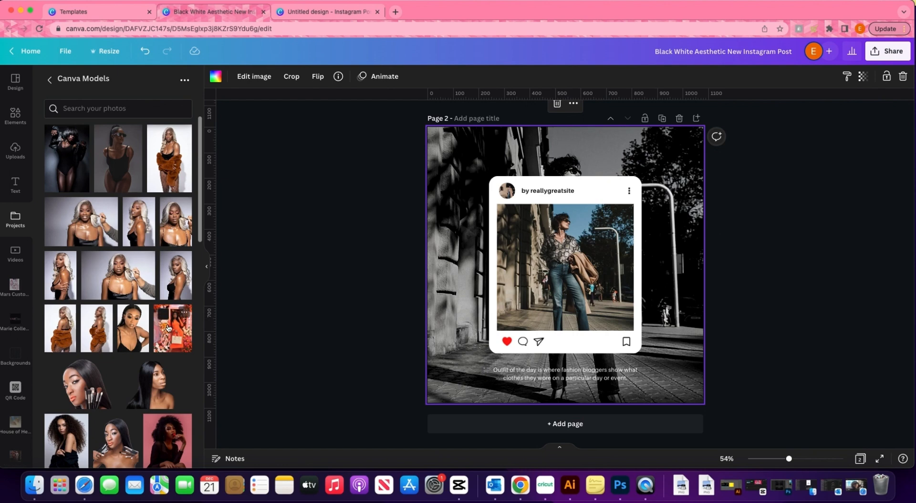
# Step: Replace page 2's background image with the Canva Models photo of the woman in an orange dress holding a beige handbag
pyautogui.scroll(-2, 144, 253)
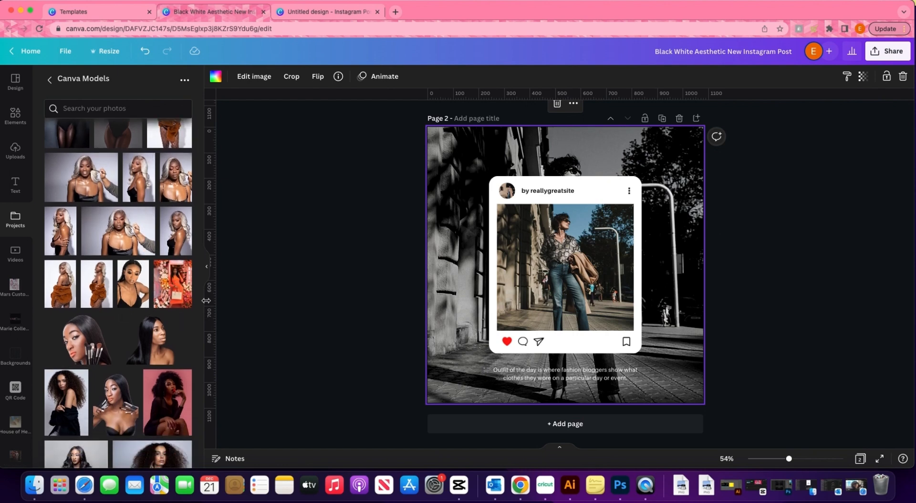
pyautogui.scroll(-2, 167, 296)
pyautogui.scroll(-2, 167, 295)
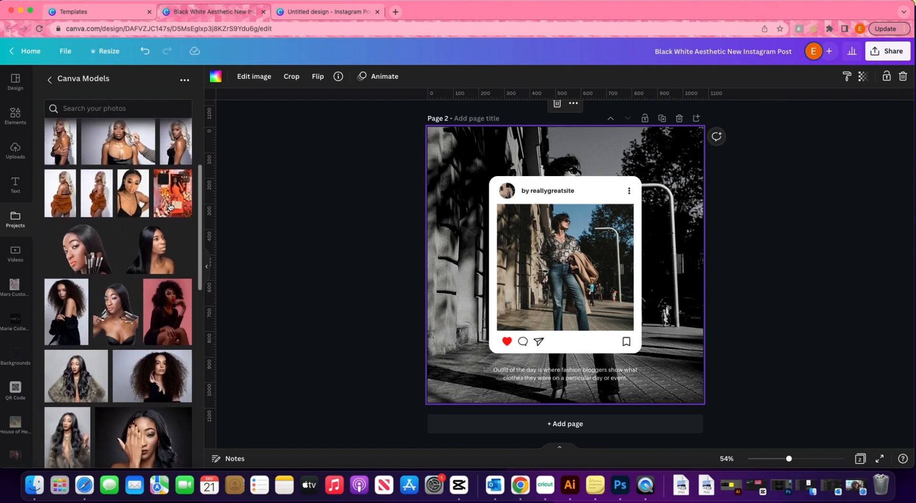
pyautogui.moveTo(166, 206); pyautogui.dragTo(446, 233)
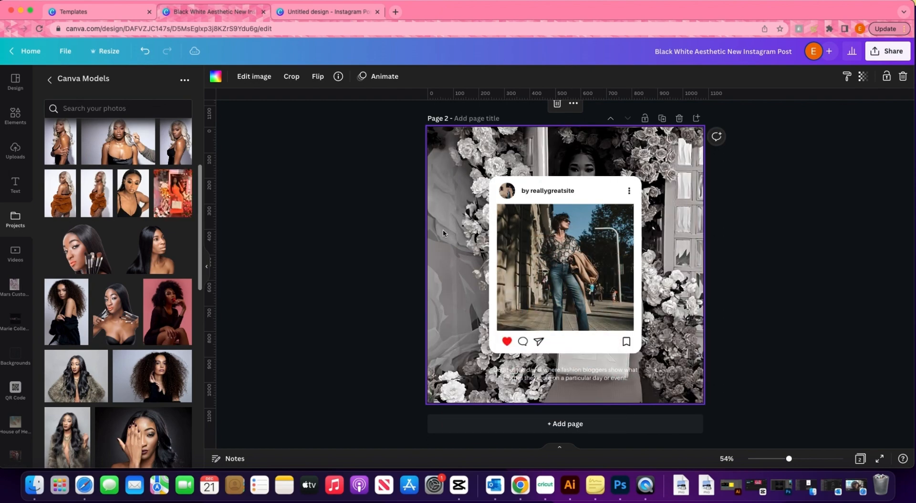
# Step: Add the orange dress photo to page 2 as a separate image and move it over the white Instagram post frame
pyautogui.click(186, 202)
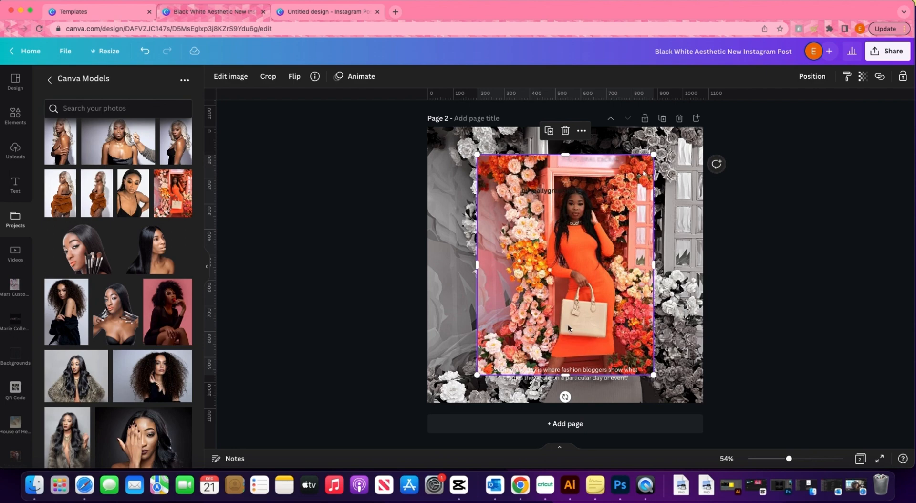
pyautogui.scroll(-10, 115, 277)
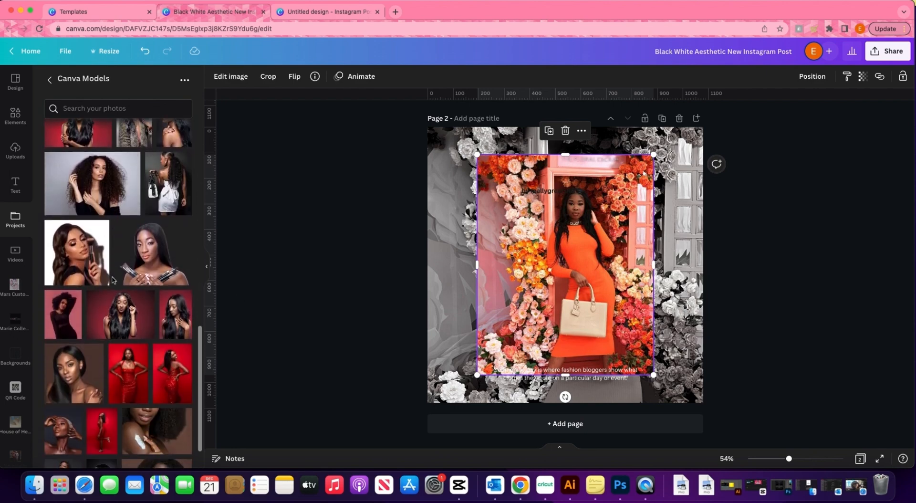
pyautogui.scroll(10, 115, 279)
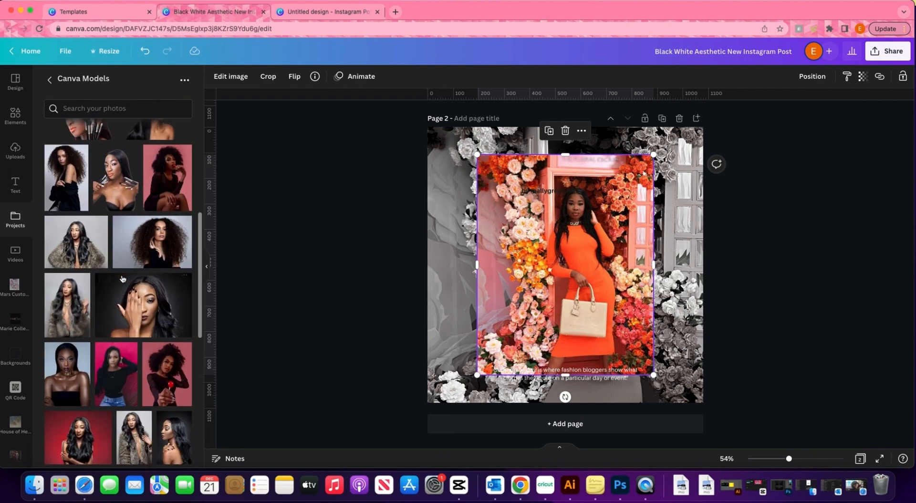
pyautogui.scroll(5, 123, 279)
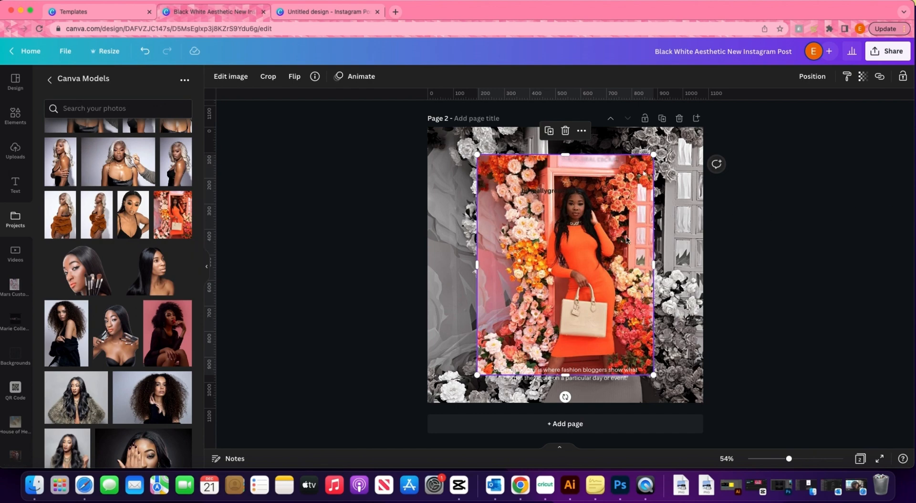
pyautogui.moveTo(626, 241); pyautogui.dragTo(646, 262)
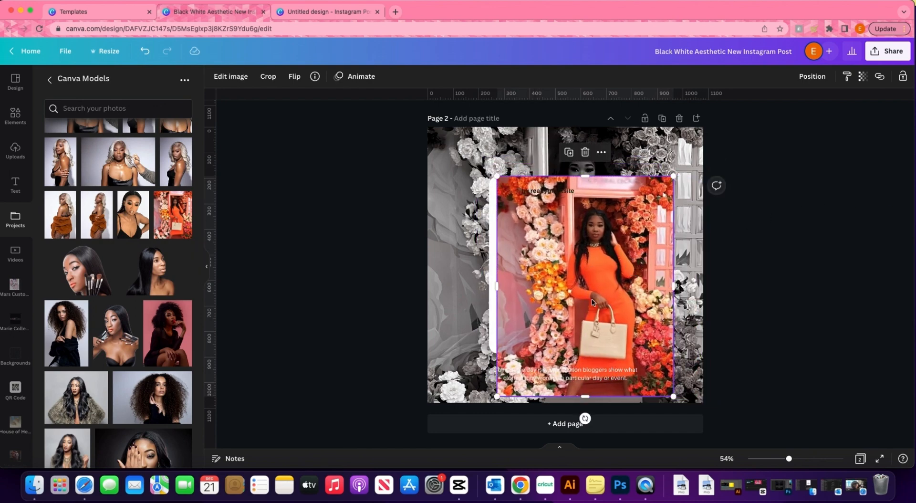
# Step: Open the creator's collection from the orange dress photo's details and look through the Pexels media
pyautogui.click(186, 198)
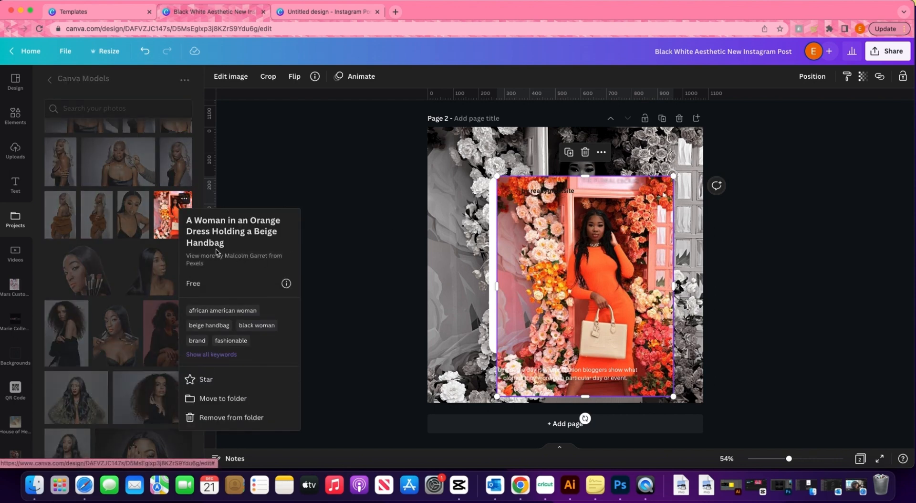
pyautogui.click(217, 258)
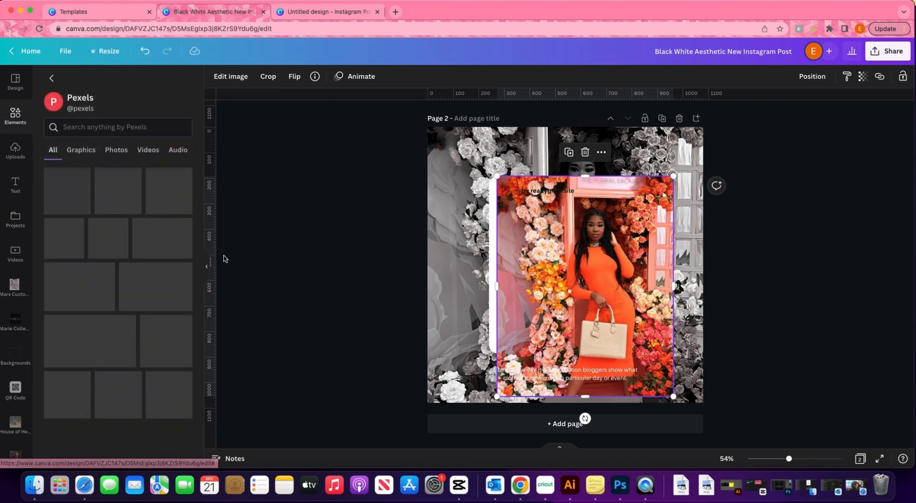
pyautogui.scroll(-10, 177, 234)
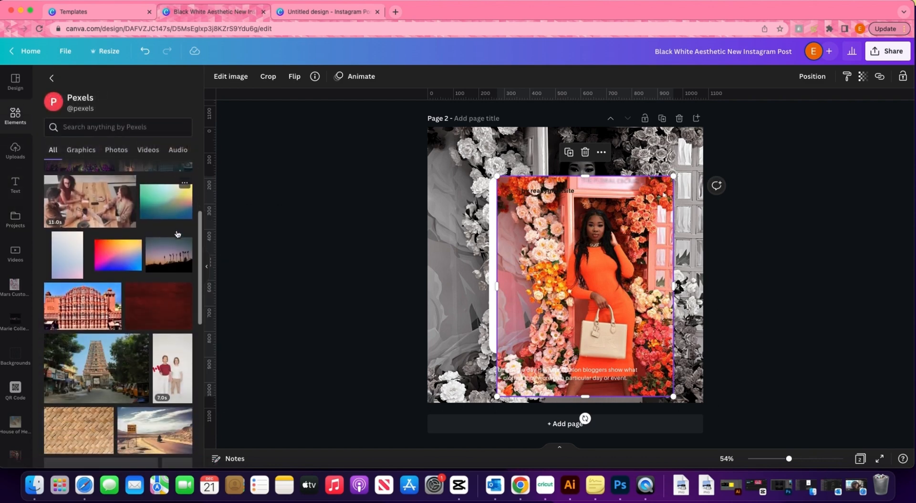
pyautogui.scroll(-10, 177, 234)
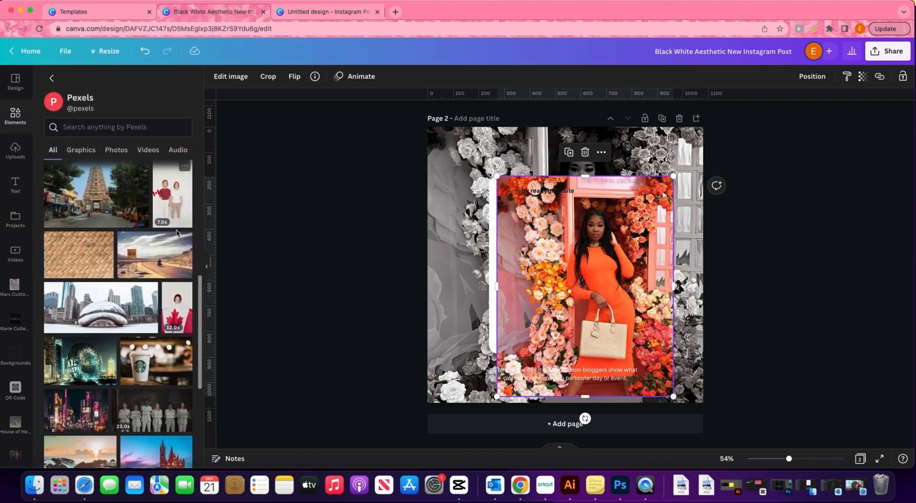
pyautogui.scroll(-5, 177, 234)
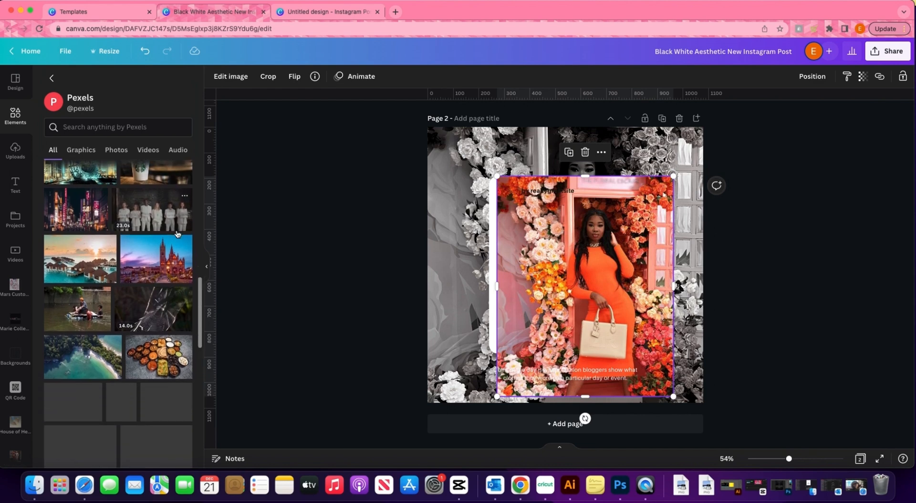
pyautogui.scroll(-3, 177, 233)
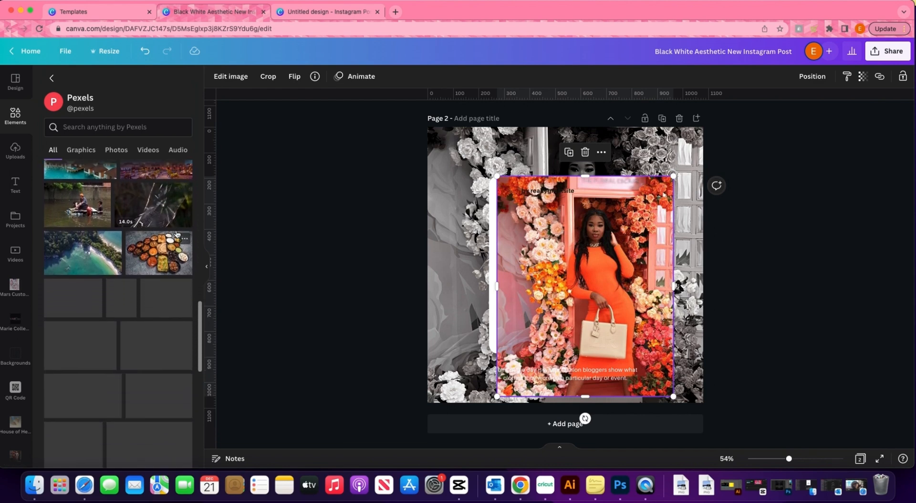
pyautogui.scroll(-4, 177, 234)
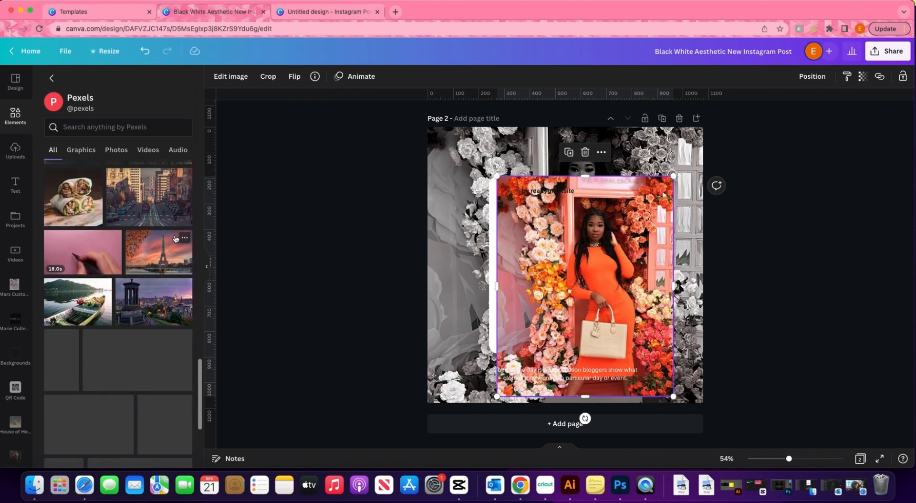
# Step: Try the Eiffel Tower sunset photo on page 2, delete it and look through more Pexels media
pyautogui.click(169, 254)
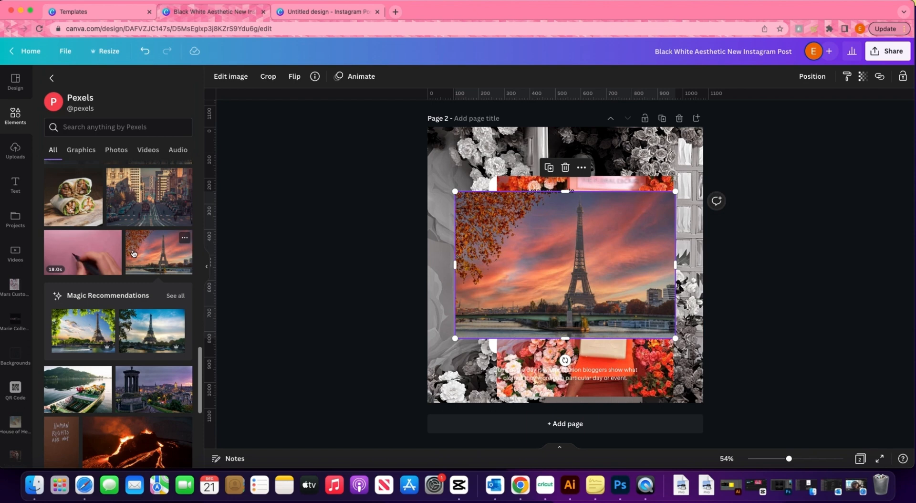
pyautogui.press('Delete')
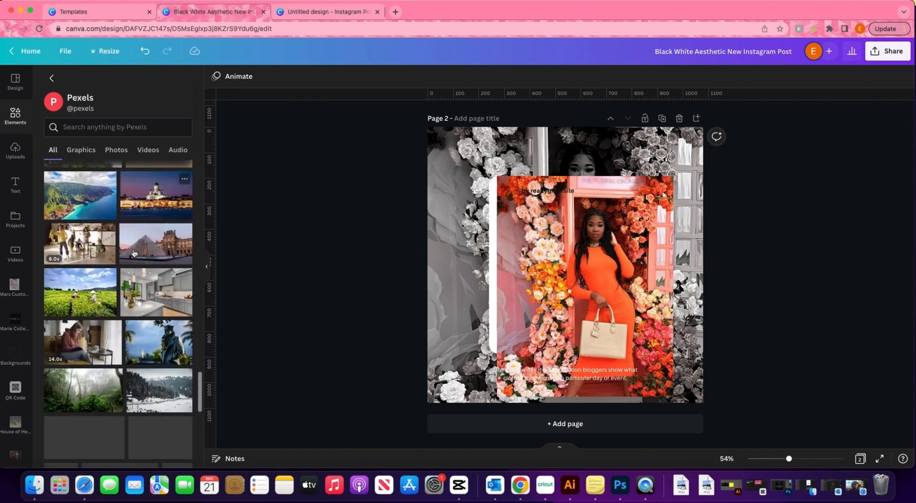
pyautogui.scroll(-3, 134, 253)
pyautogui.scroll(-3, 134, 253)
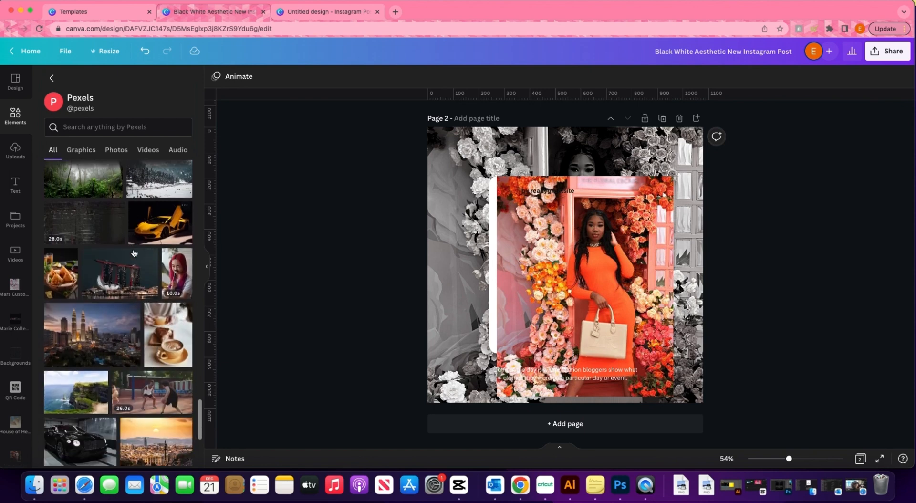
# Step: Look further through the Pexels media and return to the general elements overview
pyautogui.scroll(-10, 134, 253)
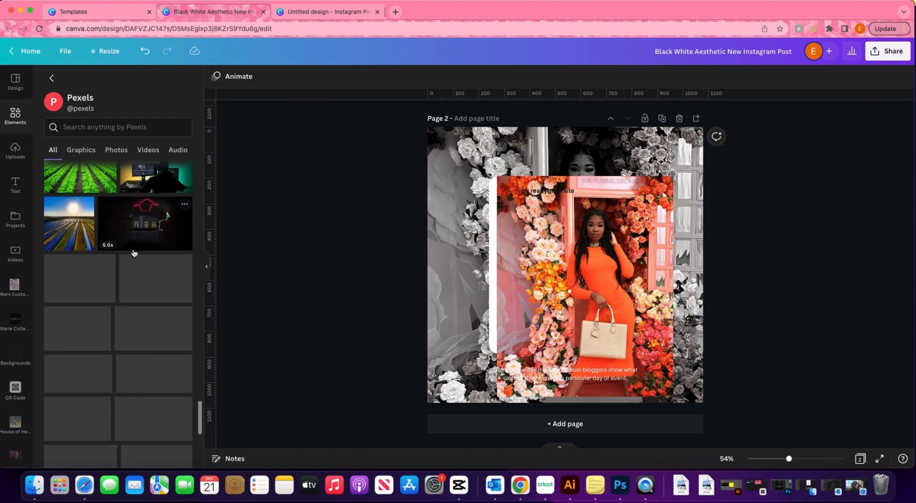
pyautogui.scroll(-10, 134, 253)
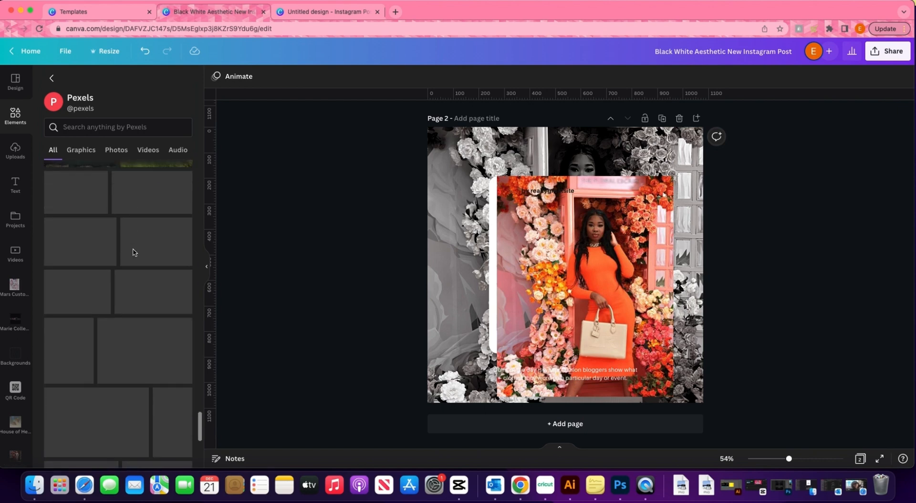
pyautogui.scroll(-5, 134, 253)
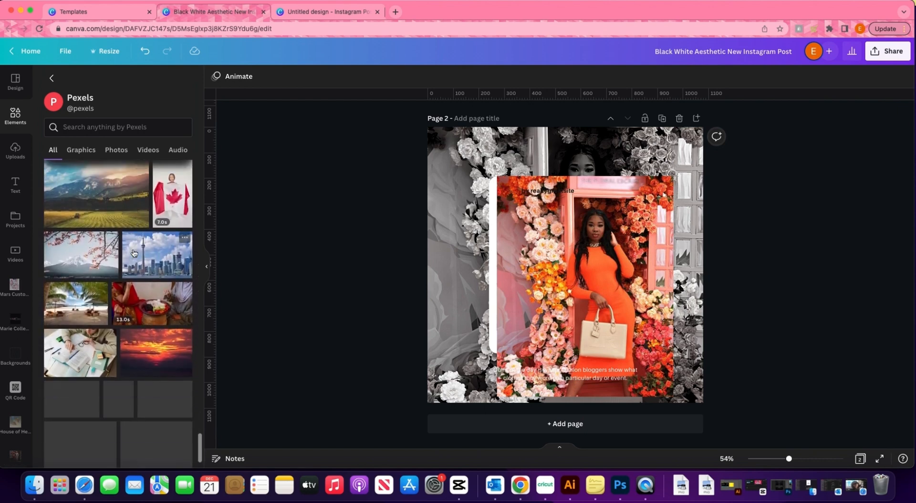
pyautogui.scroll(-10, 134, 253)
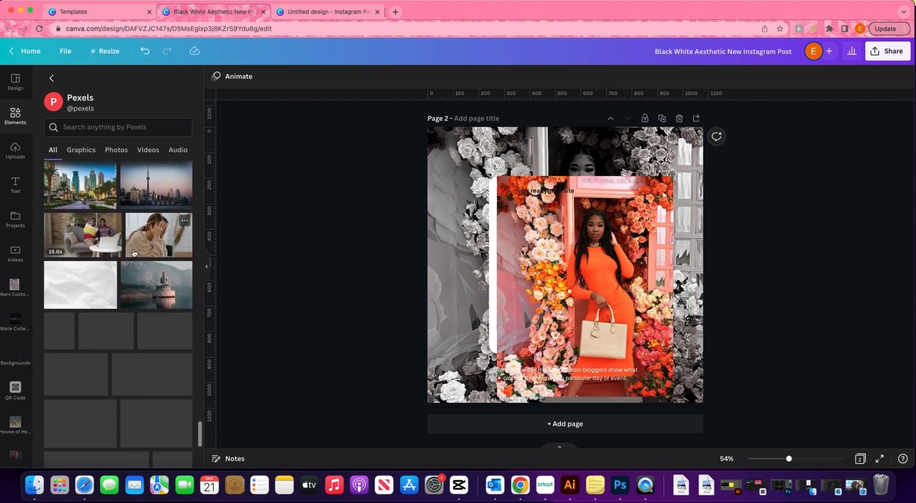
pyautogui.scroll(-10, 153, 259)
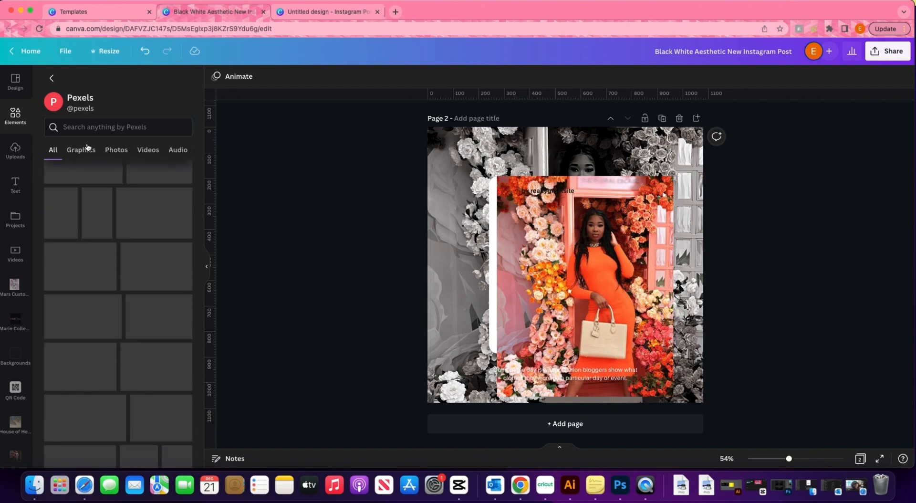
pyautogui.click(52, 79)
# Step: Place the orange dress photo in the white Instagram post's picture frame and enlarge it to show the woman from the waist up
pyautogui.moveTo(614, 321); pyautogui.dragTo(625, 305)
pyautogui.doubleClick(563, 306)
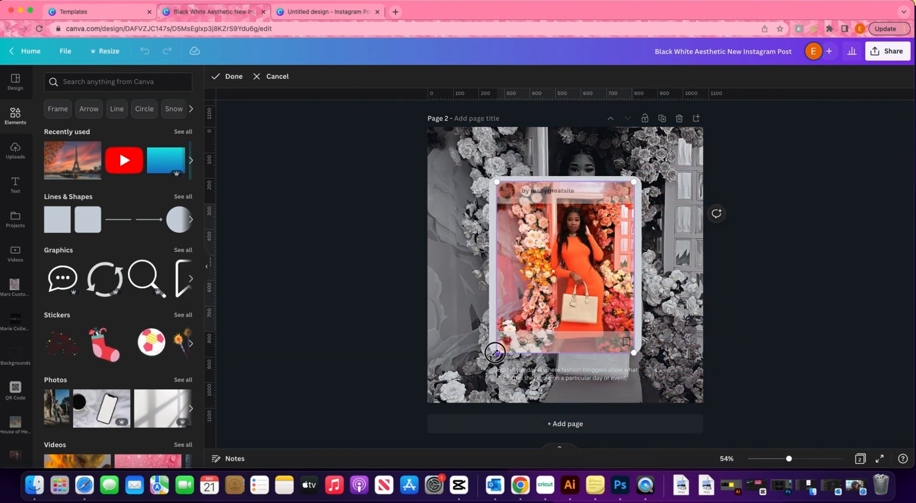
pyautogui.moveTo(495, 352); pyautogui.dragTo(440, 423)
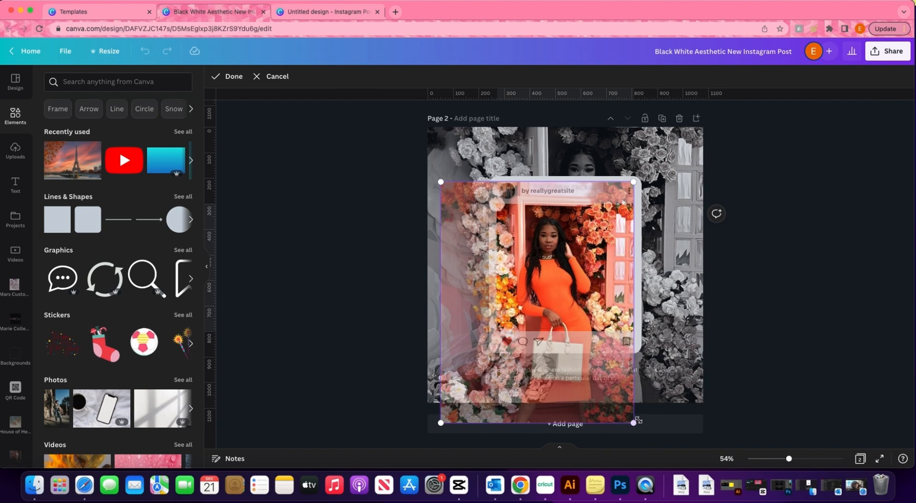
pyautogui.moveTo(636, 420); pyautogui.dragTo(660, 446)
pyautogui.moveTo(567, 267); pyautogui.dragTo(563, 237)
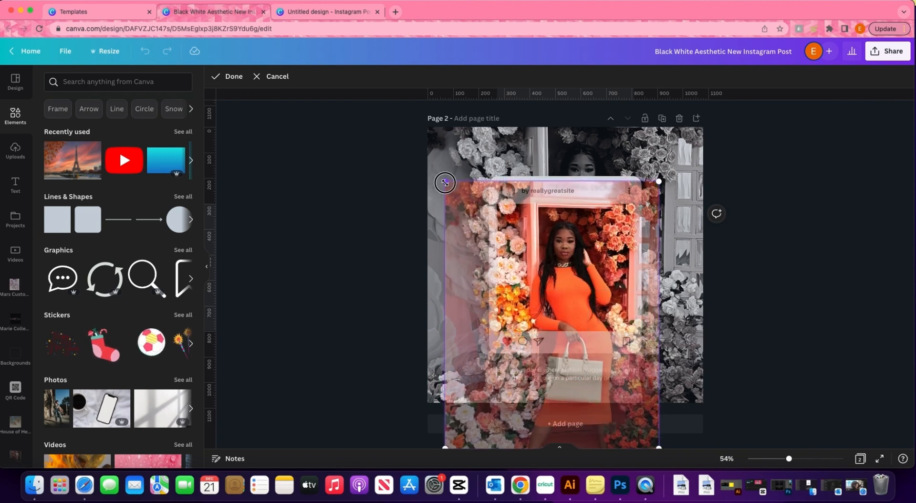
pyautogui.moveTo(445, 181); pyautogui.dragTo(420, 145)
pyautogui.moveTo(586, 242); pyautogui.dragTo(590, 270)
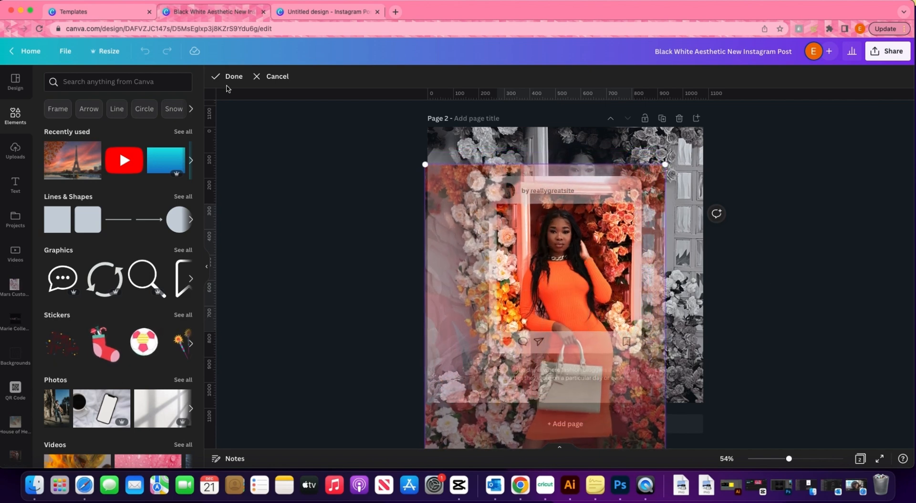
pyautogui.click(230, 77)
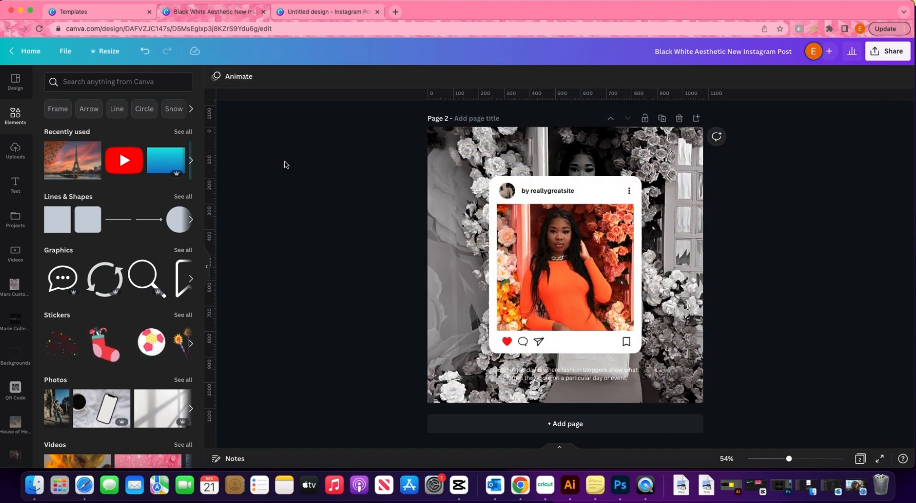
# Step: Enlarge the orange dress photo further inside the picture frame and shift it to keep the woman's head in view
pyautogui.doubleClick(588, 266)
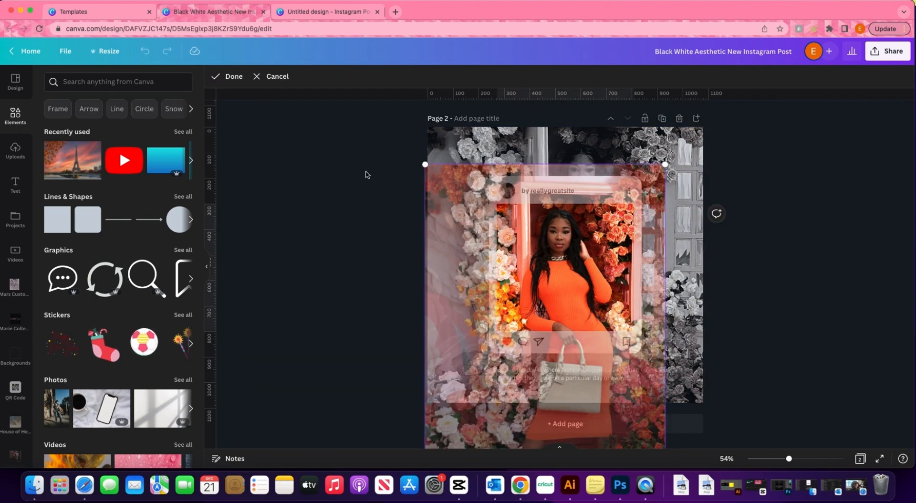
pyautogui.moveTo(424, 164); pyautogui.dragTo(398, 136)
pyautogui.moveTo(587, 266); pyautogui.dragTo(597, 303)
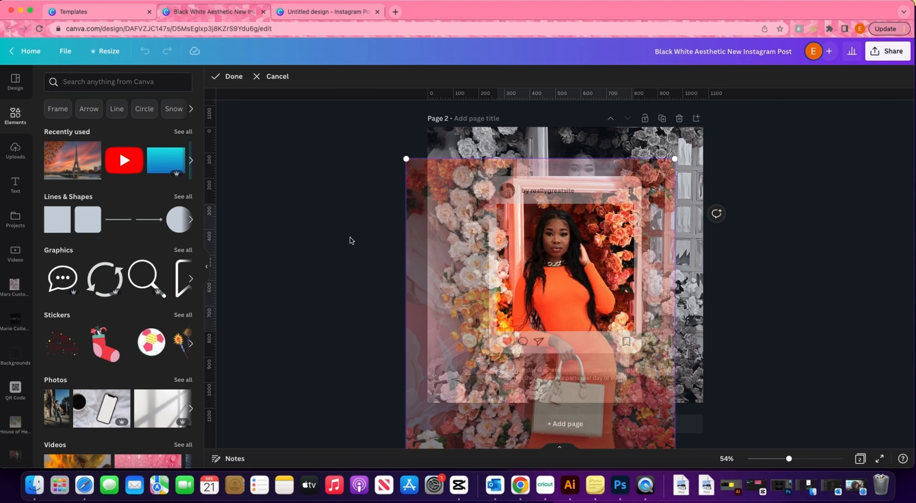
pyautogui.click(351, 240)
pyautogui.click(348, 237)
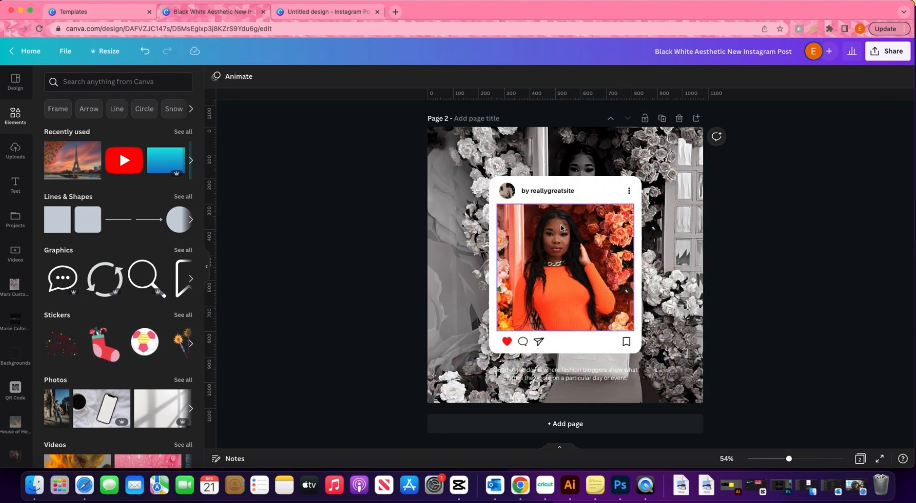
# Step: Recrop the framed photo closer on the woman's face and upper body, centring her in the picture frame
pyautogui.click(557, 233)
pyautogui.moveTo(556, 234); pyautogui.dragTo(559, 233)
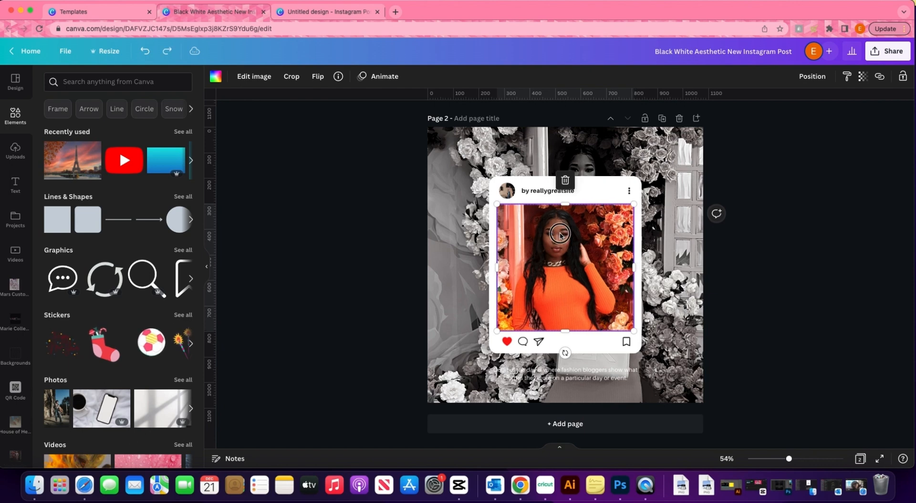
pyautogui.doubleClick(556, 241)
pyautogui.moveTo(555, 241); pyautogui.dragTo(570, 244)
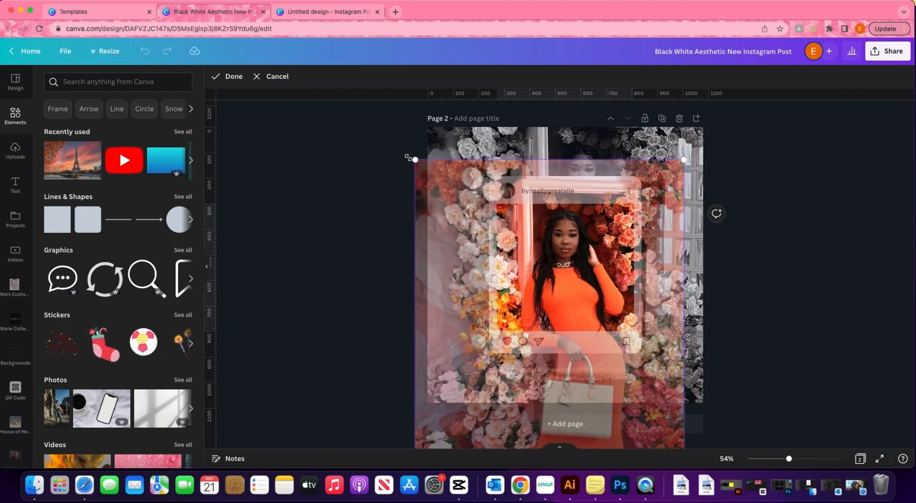
pyautogui.moveTo(407, 158); pyautogui.dragTo(348, 137)
pyautogui.moveTo(566, 238); pyautogui.dragTo(577, 284)
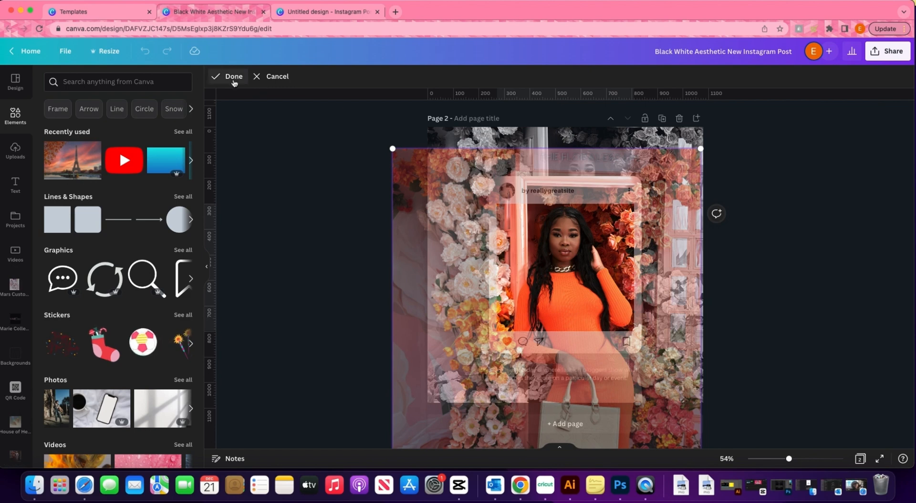
pyautogui.click(234, 77)
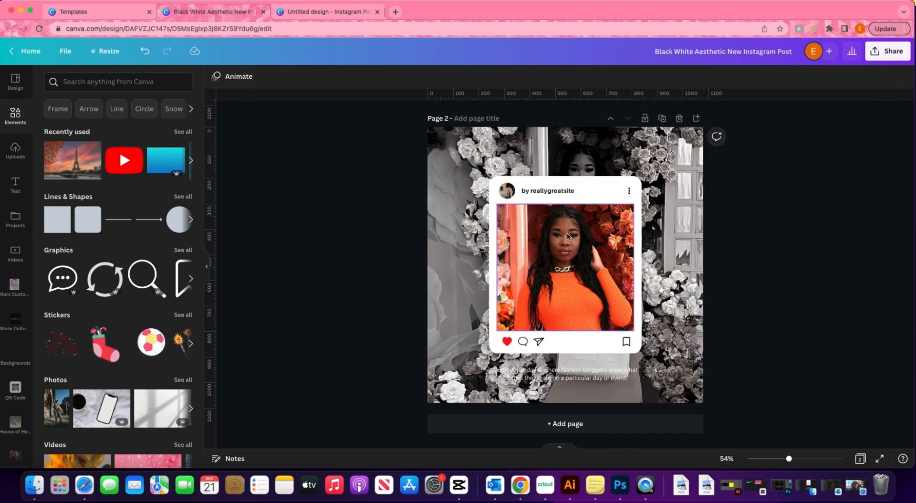
pyautogui.click(701, 200)
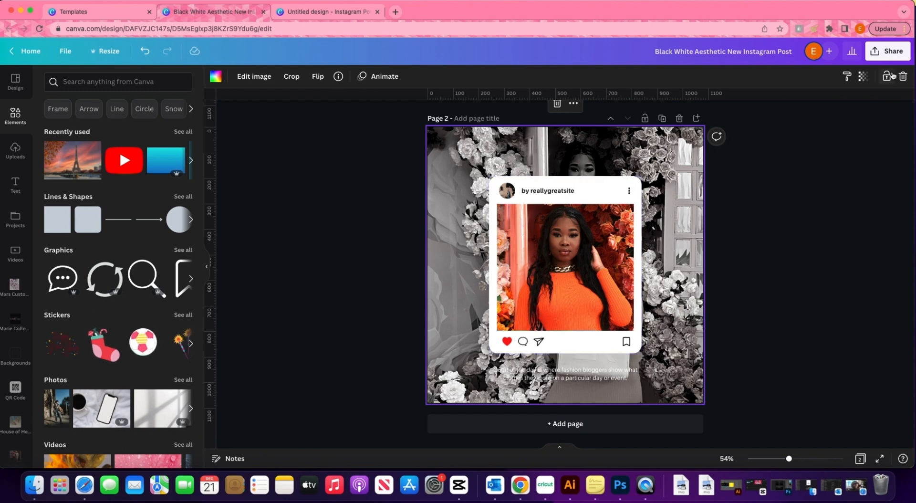
pyautogui.click(862, 76)
pyautogui.moveTo(856, 115); pyautogui.dragTo(881, 125)
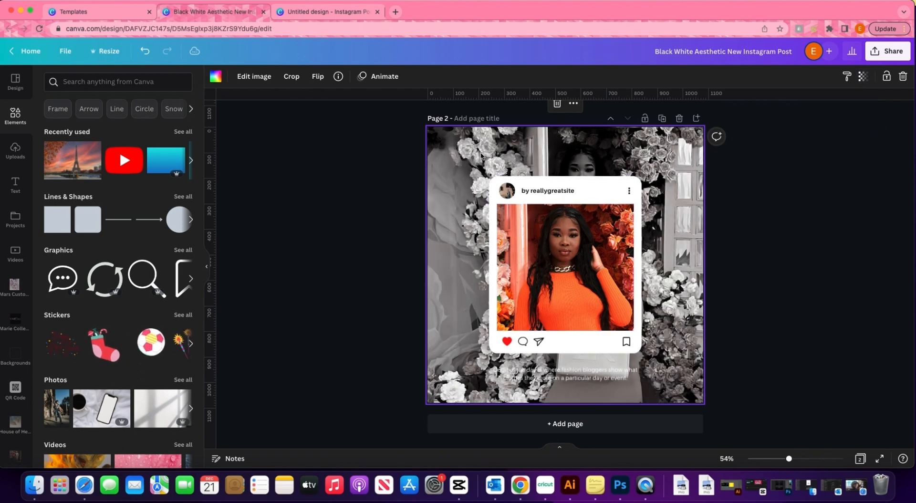
# Step: Add a square at page 2's upper-left corner and fill it with black
pyautogui.press('cmd+v')
pyautogui.moveTo(540, 257); pyautogui.dragTo(444, 161)
pyautogui.click(266, 76)
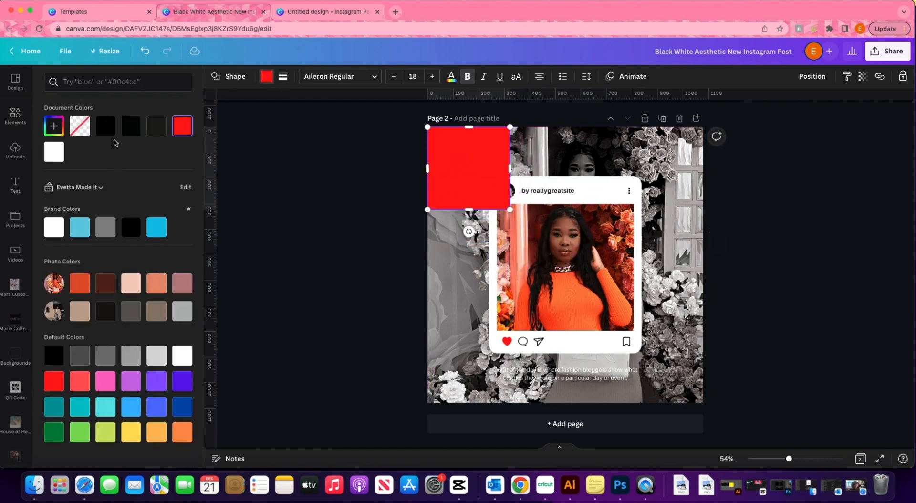
pyautogui.click(105, 125)
# Step: Stretch the black square over nearly the whole page and send it to the back, behind the Instagram post
pyautogui.moveTo(573, 277); pyautogui.dragTo(687, 397)
pyautogui.click(813, 77)
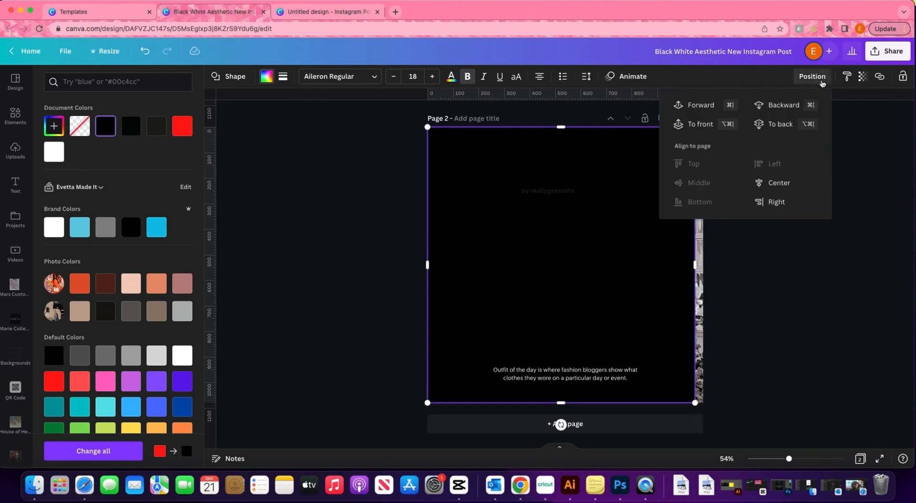
pyautogui.click(776, 125)
# Step: Set the black overlay's transparency to 44 and widen it to the page's right edge
pyautogui.click(863, 76)
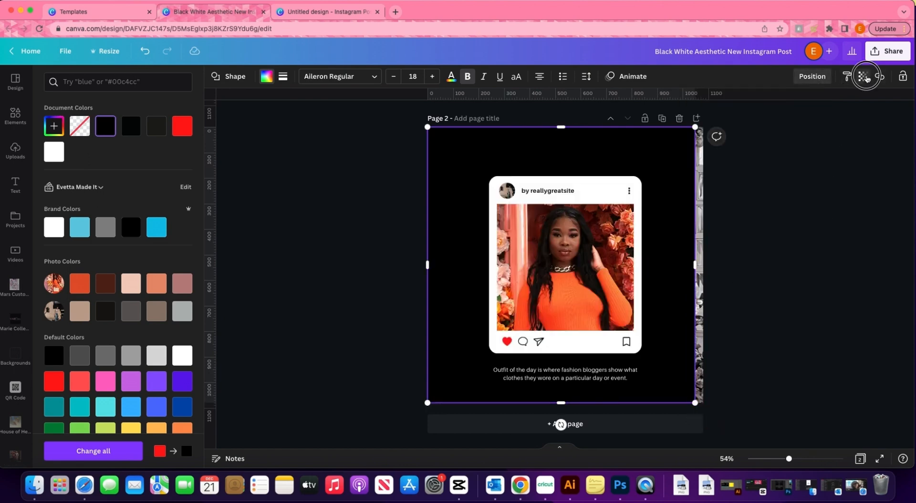
pyautogui.moveTo(811, 118); pyautogui.dragTo(807, 118)
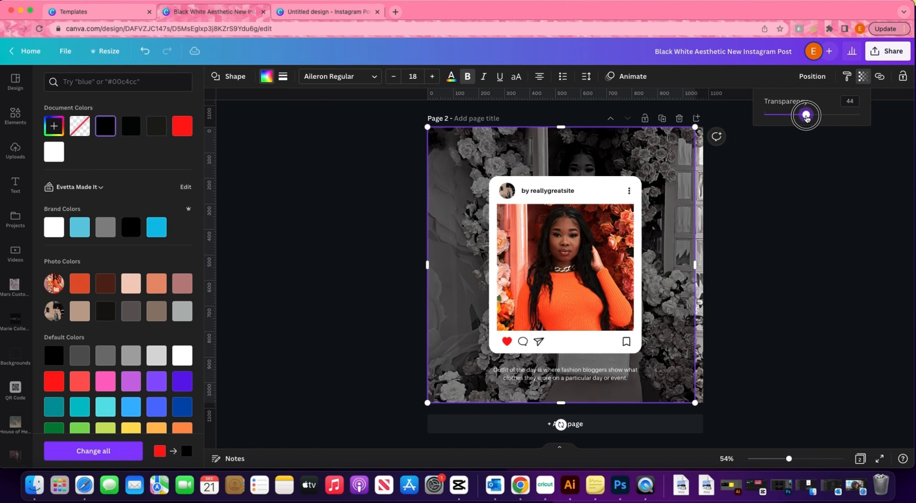
pyautogui.moveTo(699, 265); pyautogui.dragTo(703, 265)
# Step: Replace the post's account name "by reallygreatsite" with "beautybundles"
pyautogui.click(556, 189)
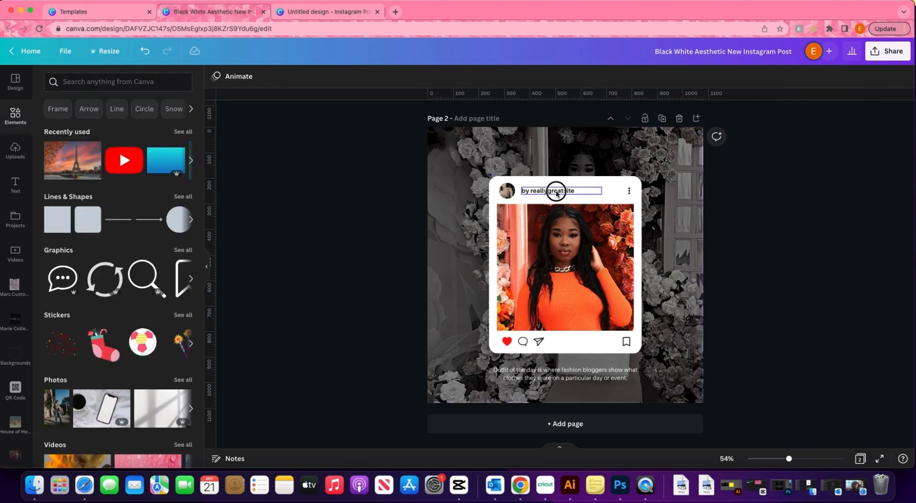
pyautogui.click(578, 191)
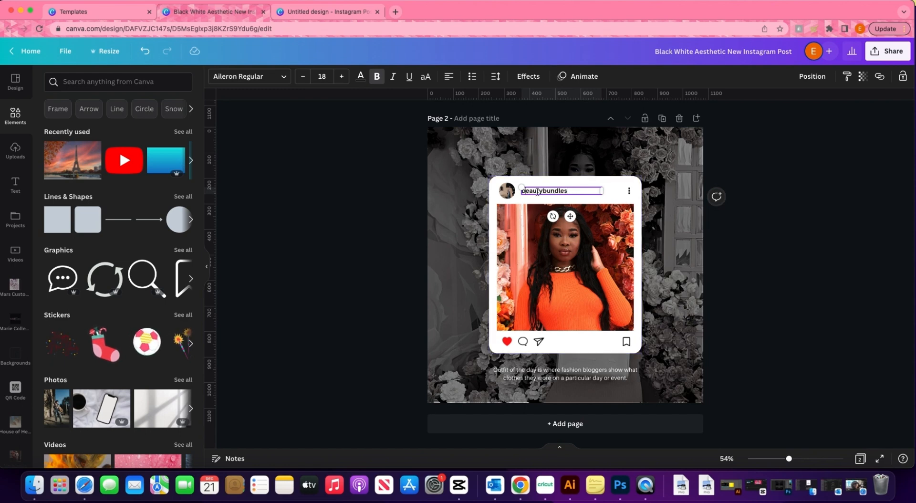
pyautogui.click(773, 255)
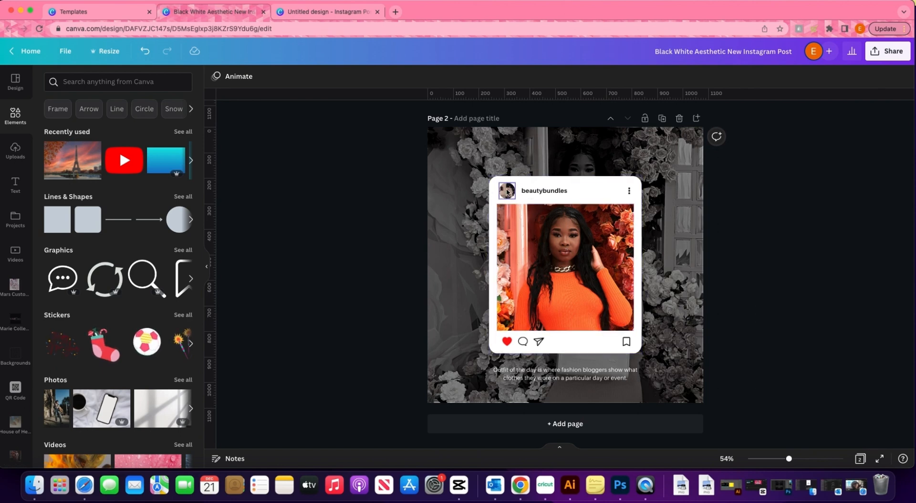
# Step: Look through the pinned folders in the sidebar for one holding a brand logo
pyautogui.scroll(-10, 10, 221)
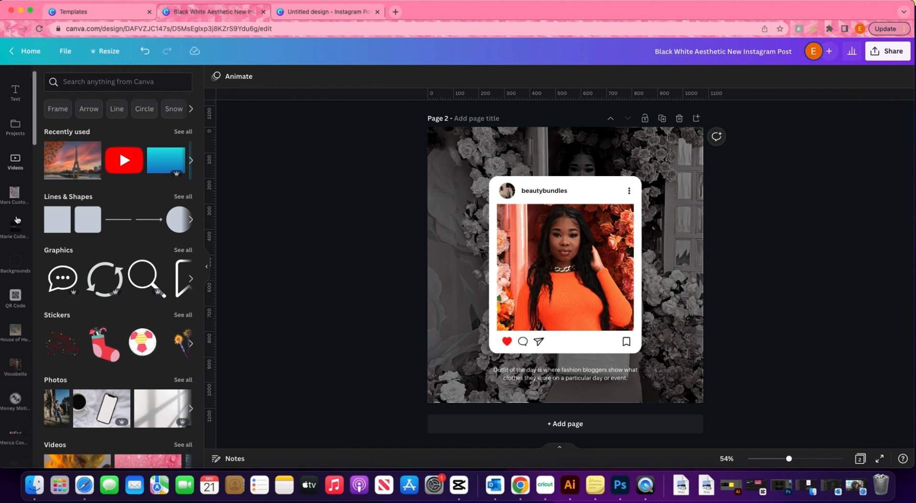
pyautogui.scroll(-10, 16, 219)
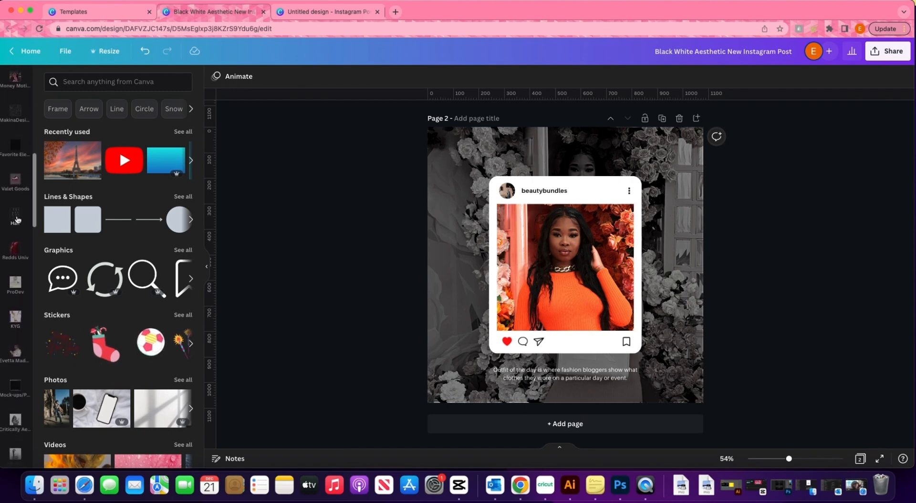
pyautogui.scroll(-10, 17, 220)
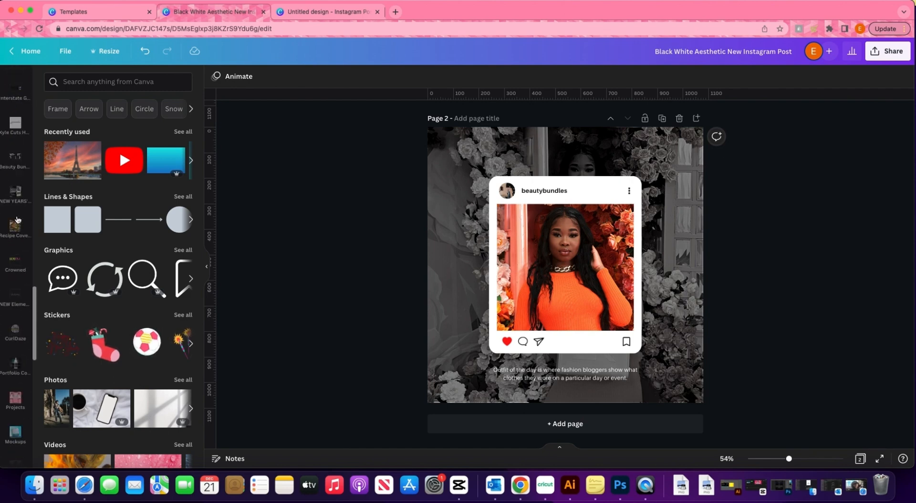
pyautogui.scroll(-8, 18, 220)
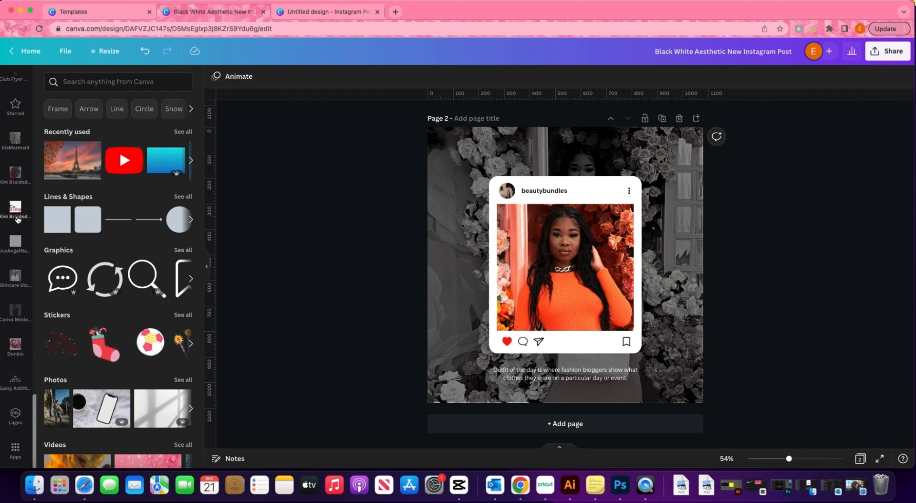
pyautogui.scroll(10, 17, 219)
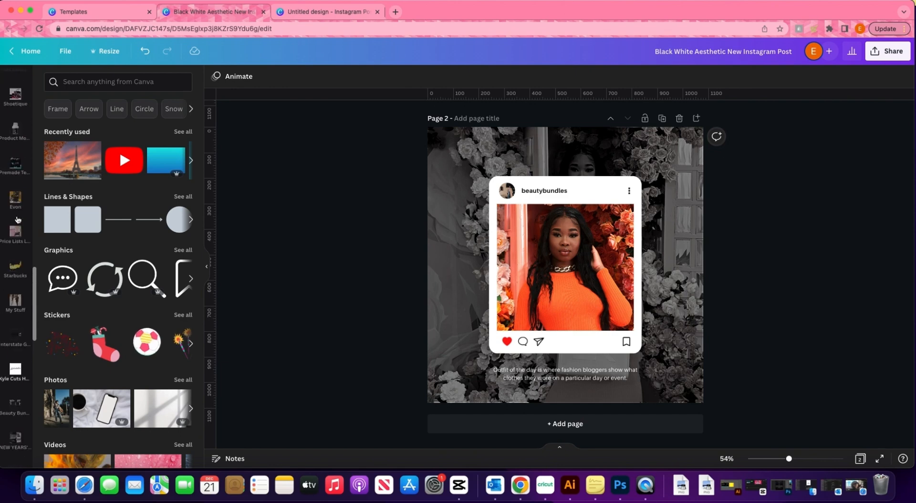
pyautogui.scroll(10, 16, 220)
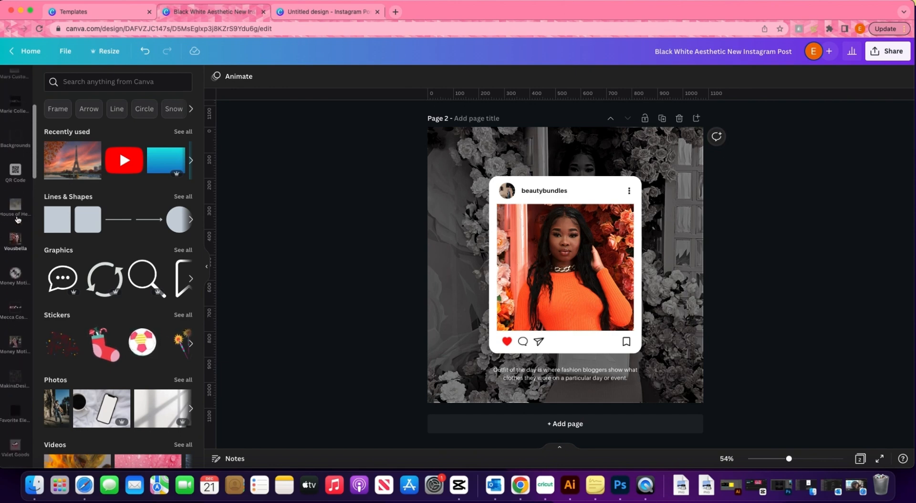
pyautogui.scroll(8, 16, 218)
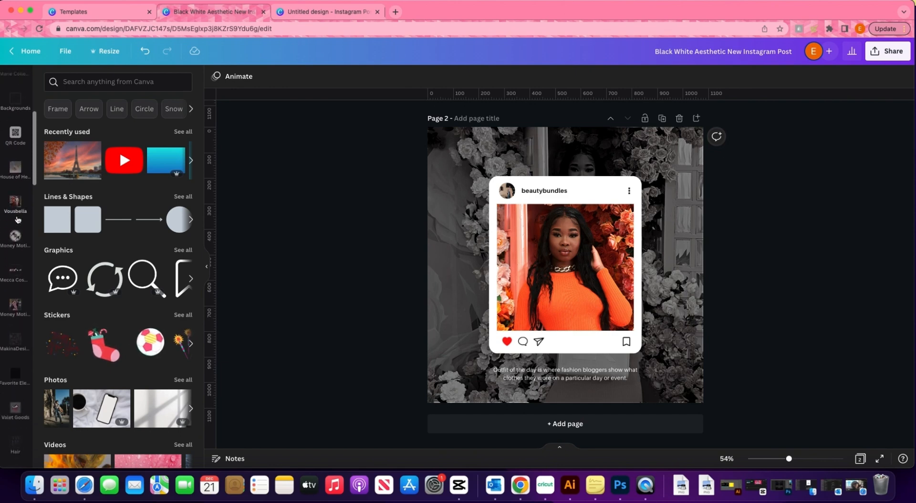
pyautogui.click(18, 222)
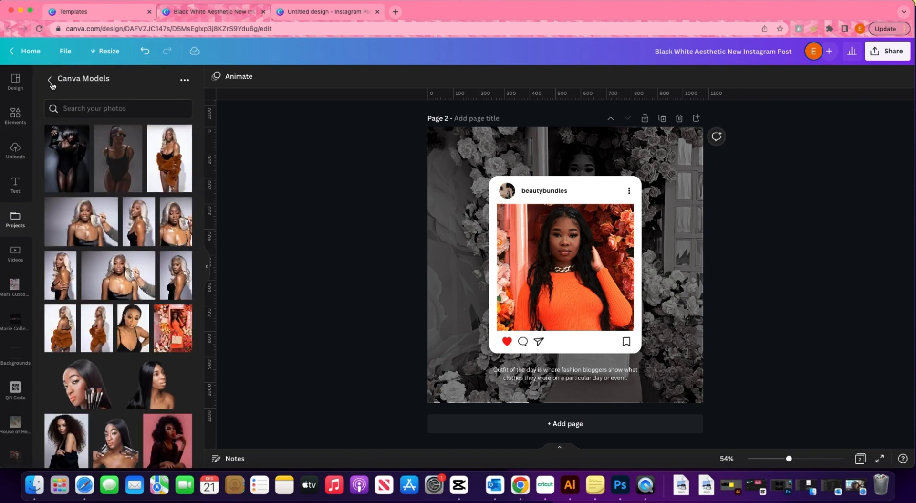
# Step: Find the Crowned folder among all project folders and open it
pyautogui.click(50, 80)
pyautogui.click(113, 134)
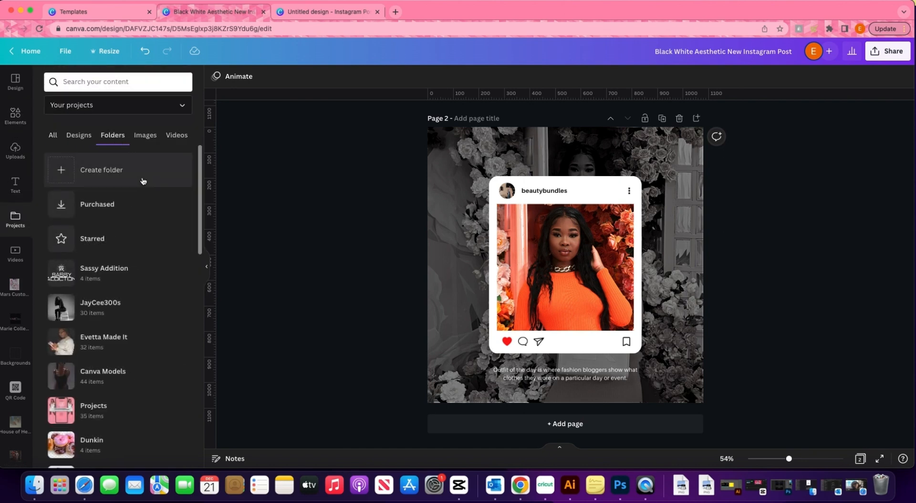
pyautogui.scroll(-4, 168, 288)
pyautogui.scroll(-10, 167, 289)
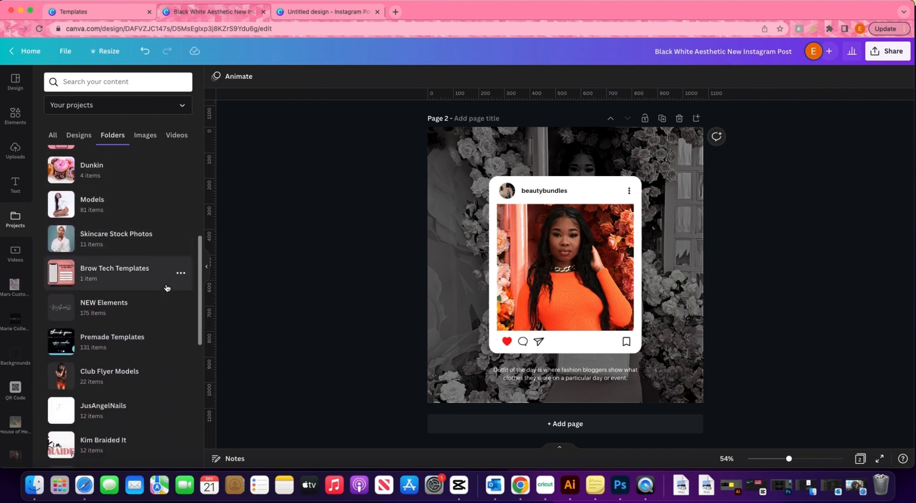
pyautogui.scroll(-10, 168, 288)
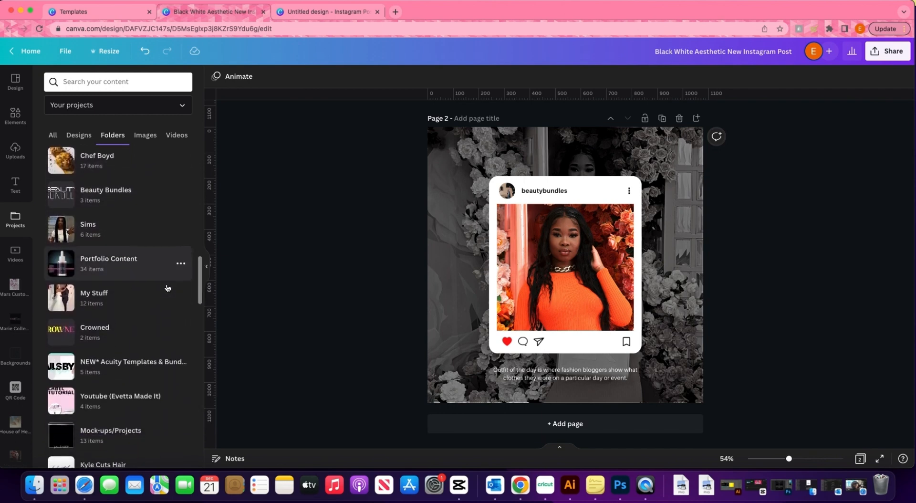
pyautogui.scroll(-10, 168, 288)
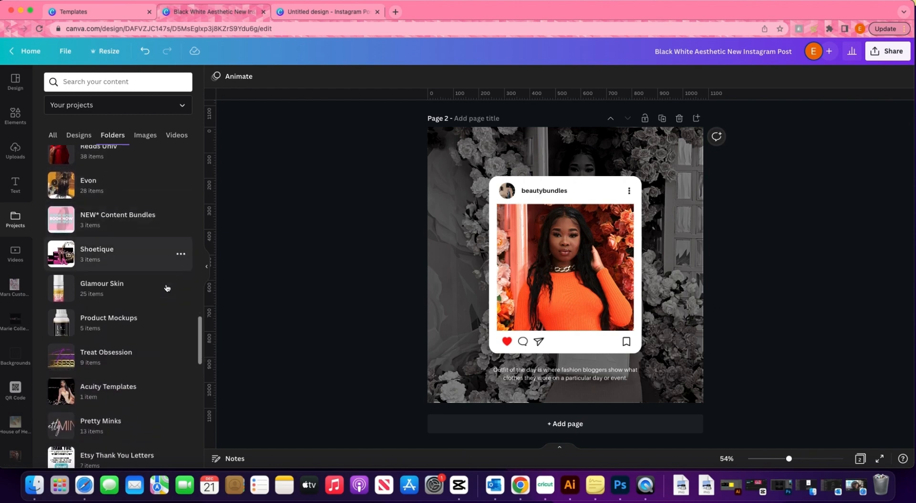
pyautogui.scroll(-15, 168, 288)
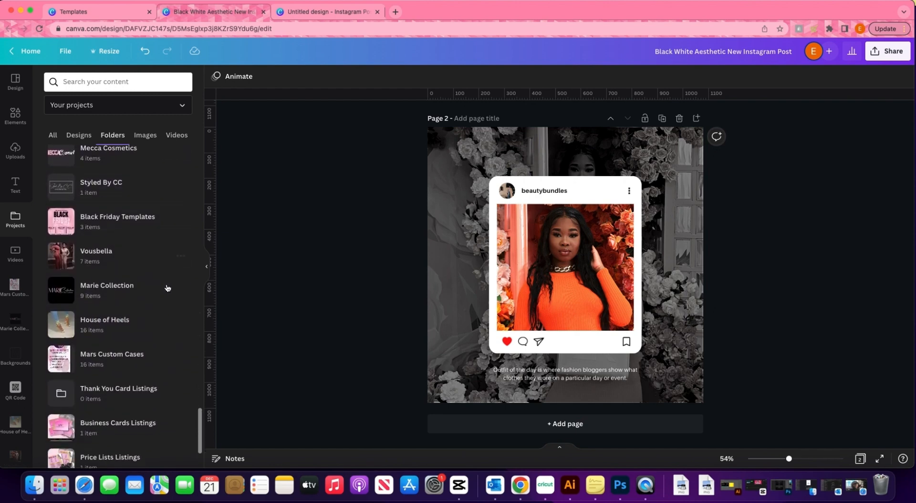
pyautogui.scroll(20, 168, 288)
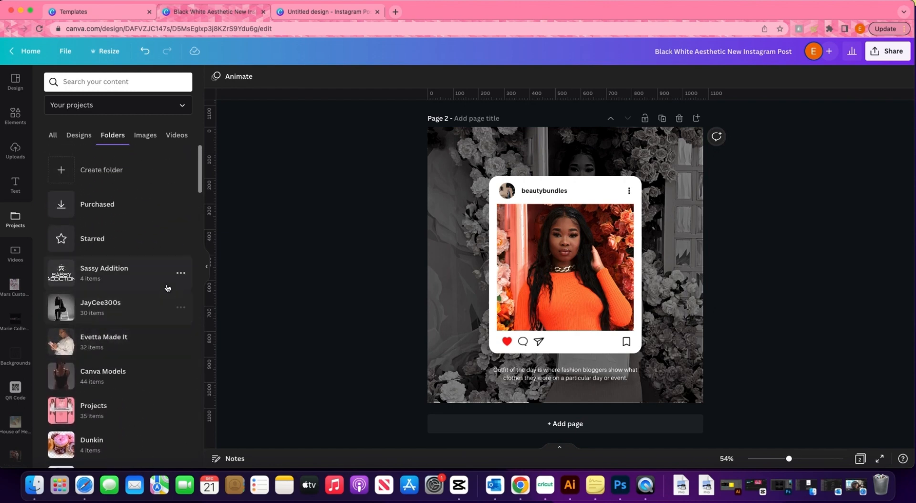
pyautogui.scroll(-5, 167, 288)
pyautogui.scroll(-3, 168, 288)
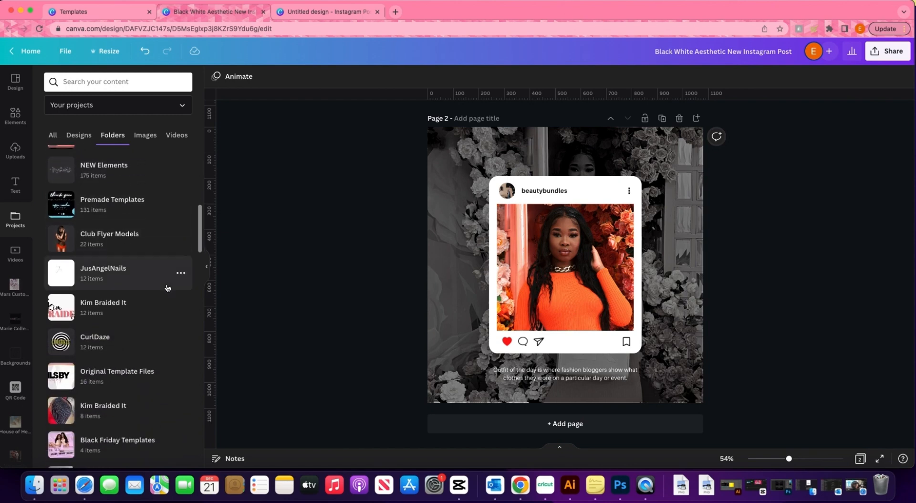
pyautogui.scroll(-5, 143, 305)
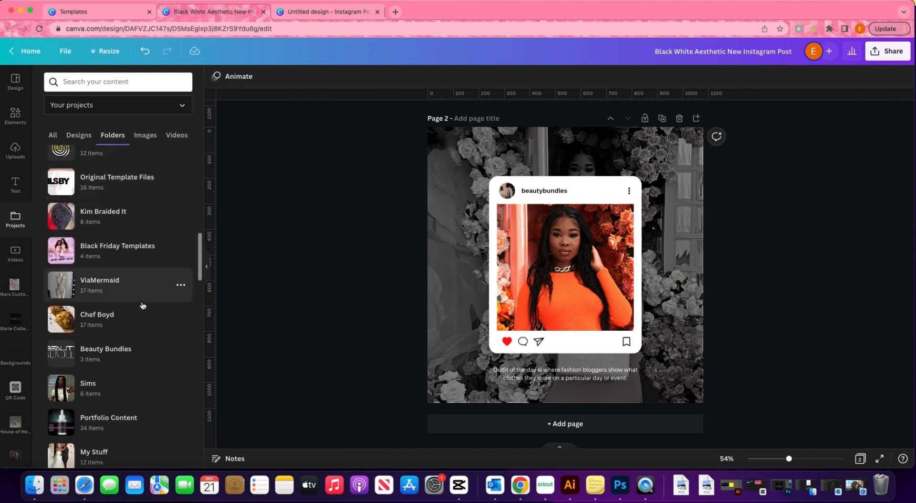
pyautogui.scroll(-1, 142, 305)
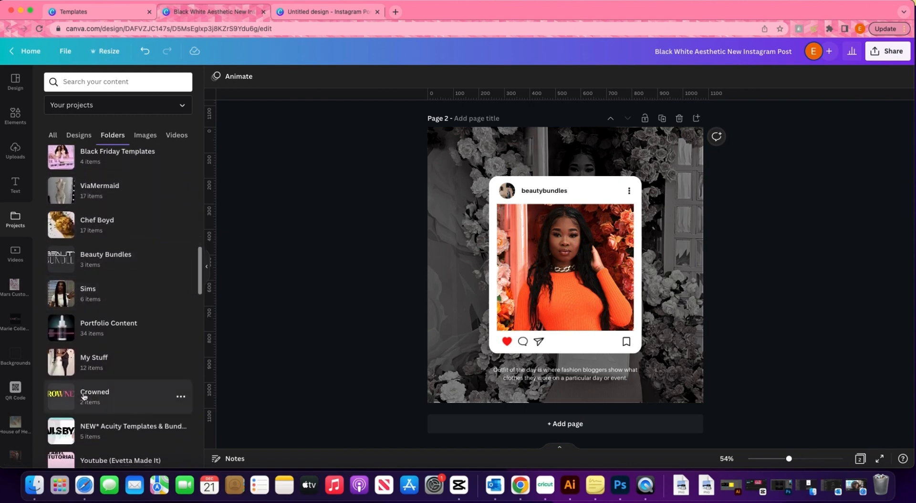
pyautogui.click(84, 395)
# Step: Put the CROWNED logo into the post's round profile picture frame and check its crop
pyautogui.moveTo(147, 146); pyautogui.dragTo(424, 248)
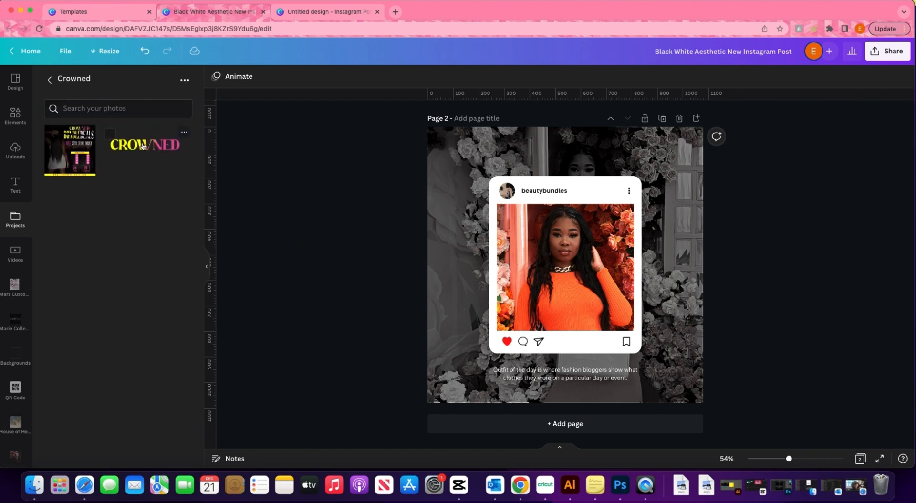
pyautogui.moveTo(143, 146); pyautogui.dragTo(507, 189)
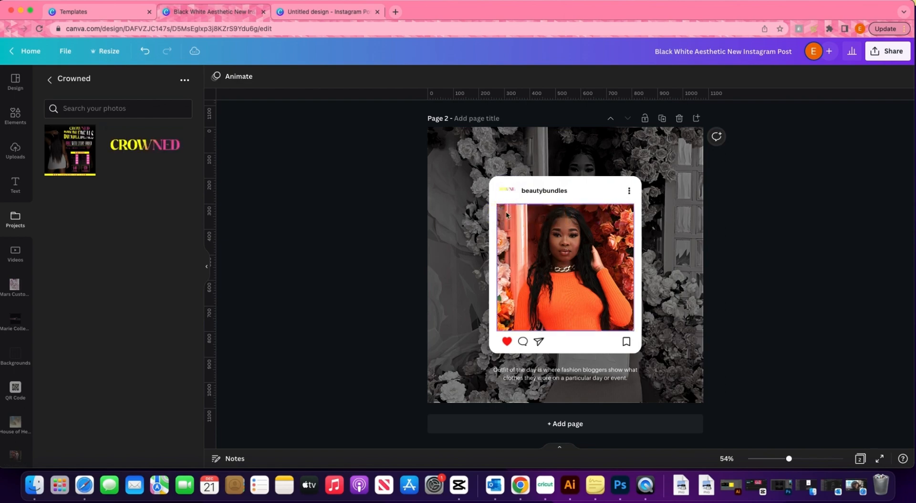
pyautogui.moveTo(789, 458); pyautogui.dragTo(812, 458)
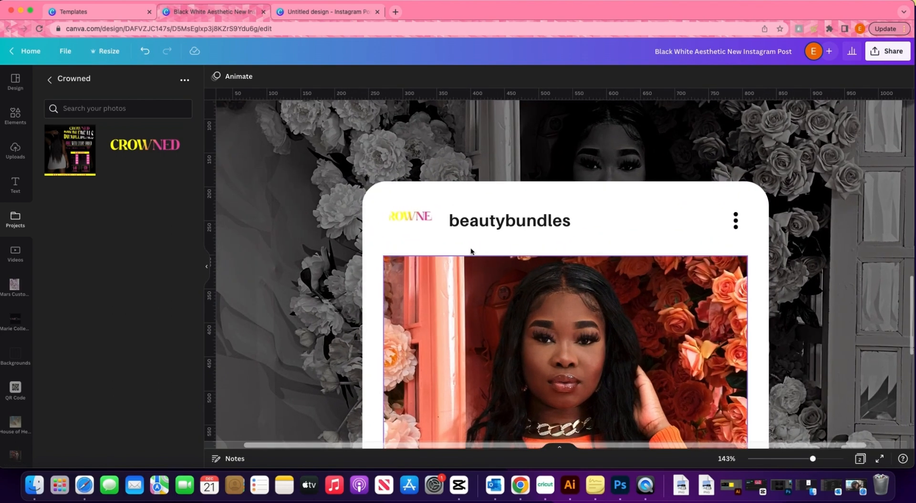
pyautogui.doubleClick(399, 214)
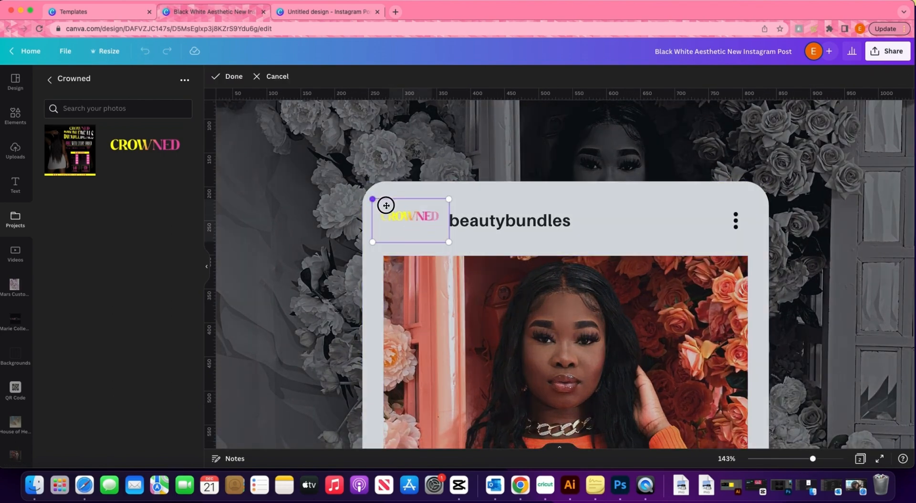
pyautogui.click(457, 195)
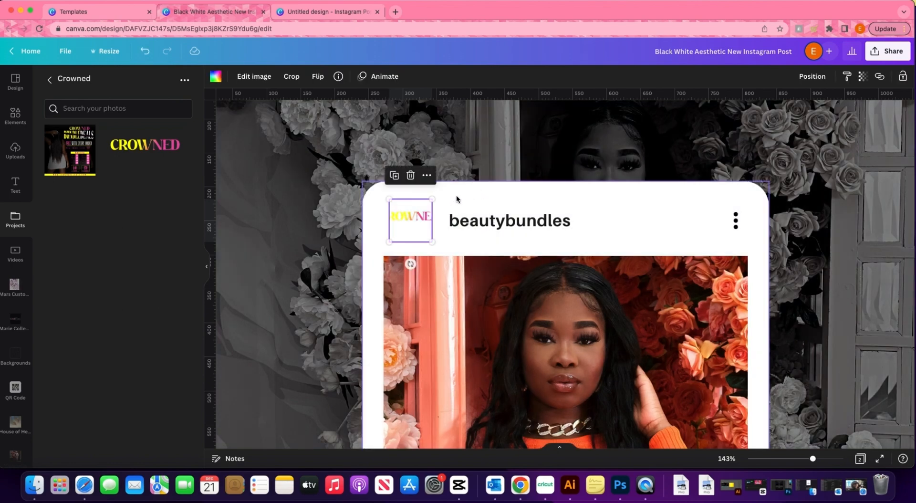
# Step: Retype the post's account name as "beautybundles"
pyautogui.click(556, 224)
pyautogui.doubleClick(556, 225)
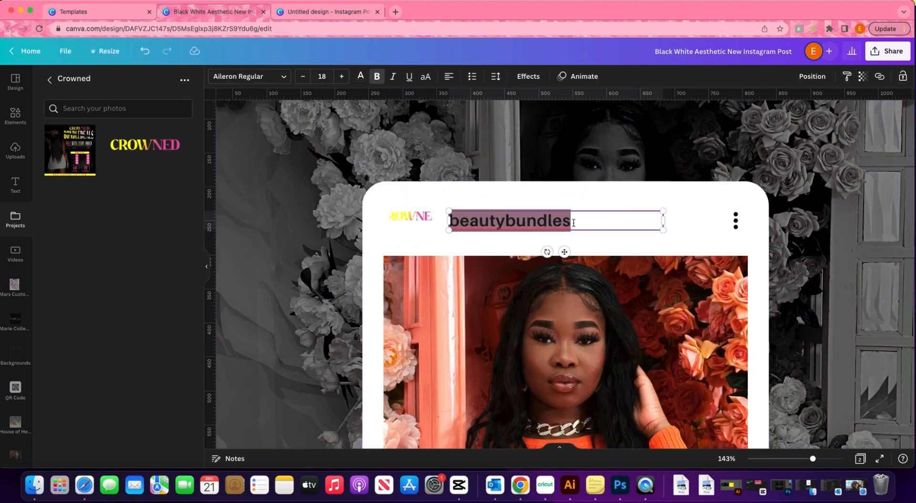
pyautogui.write('bea')
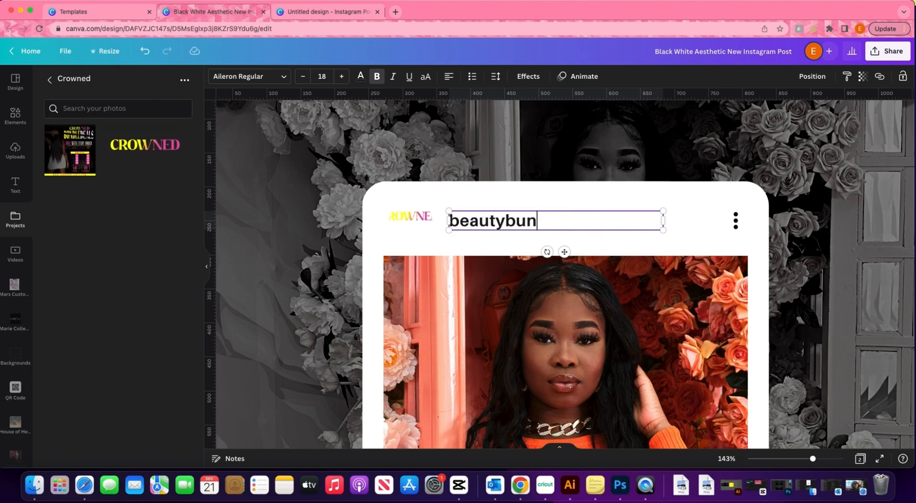
# Step: Remove the CROWNED logo from the round profile picture frame, keeping the frame itself
pyautogui.click(410, 215)
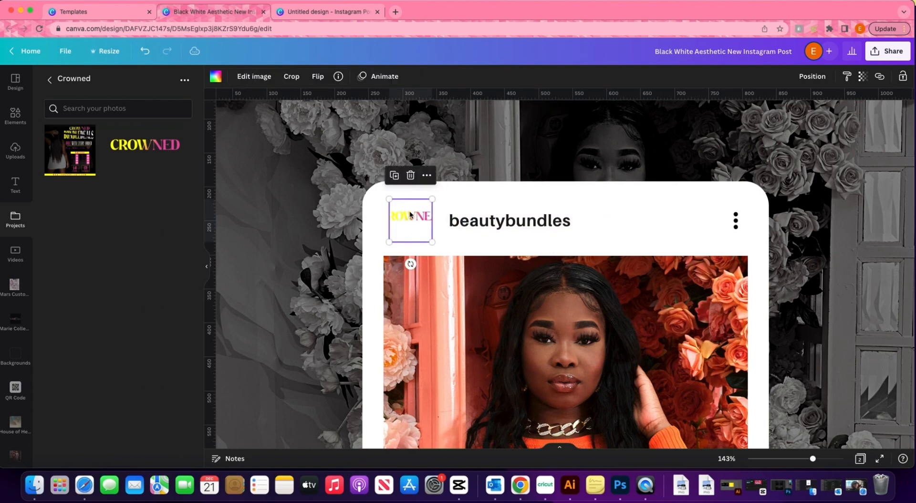
pyautogui.press('super+0')
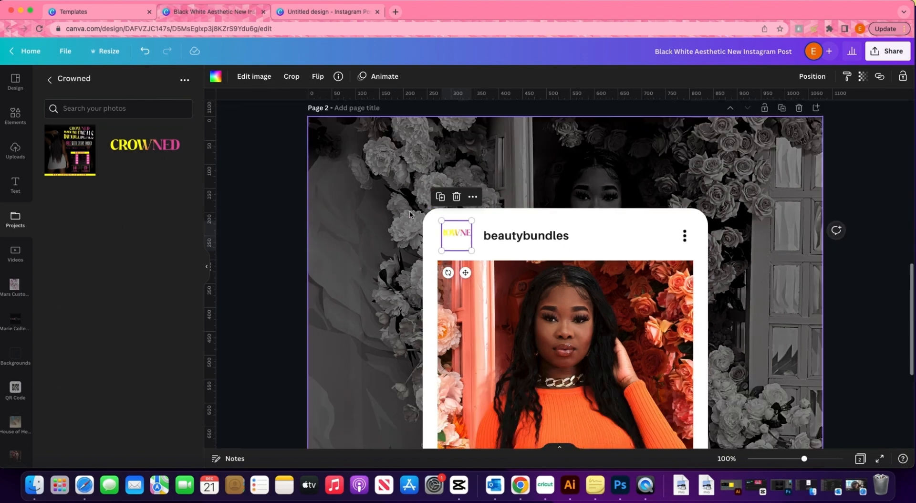
pyautogui.click(304, 242)
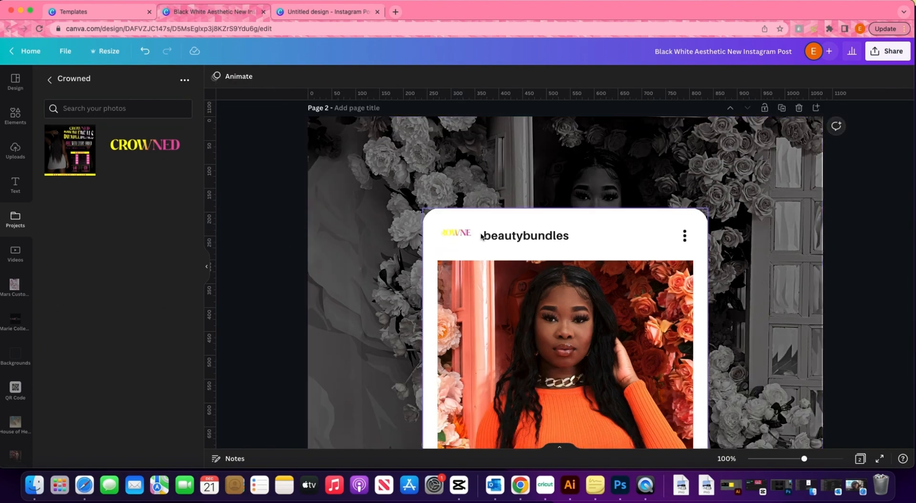
pyautogui.click(456, 243)
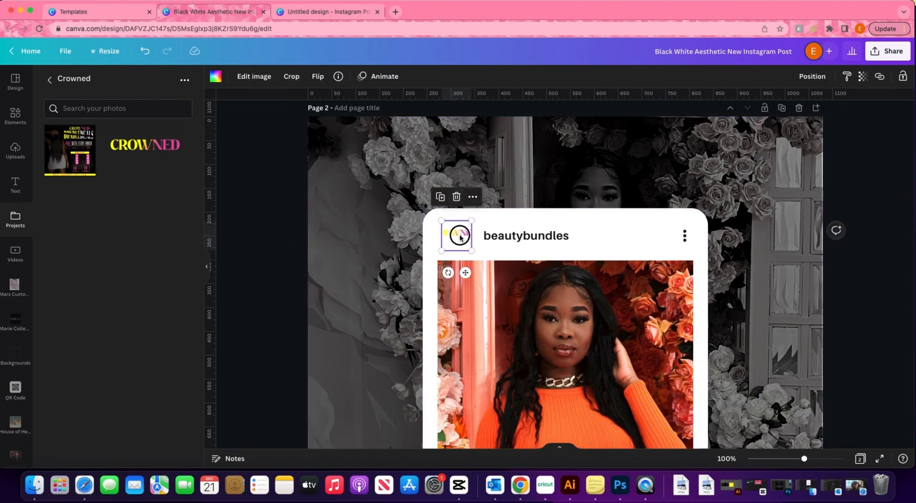
pyautogui.press('Delete')
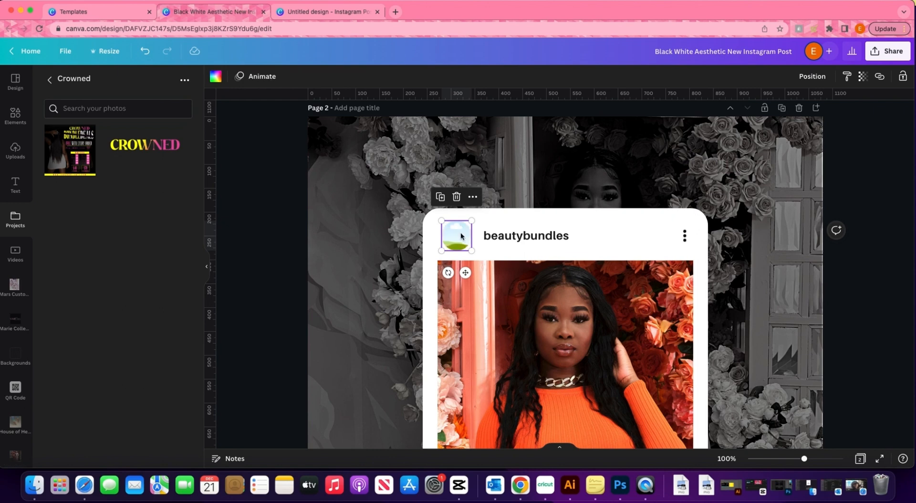
# Step: Add the CROWNED logo to page 2 as a separate image and undo its drop into the model photo frame
pyautogui.moveTo(171, 158); pyautogui.dragTo(144, 177)
pyautogui.click(154, 151)
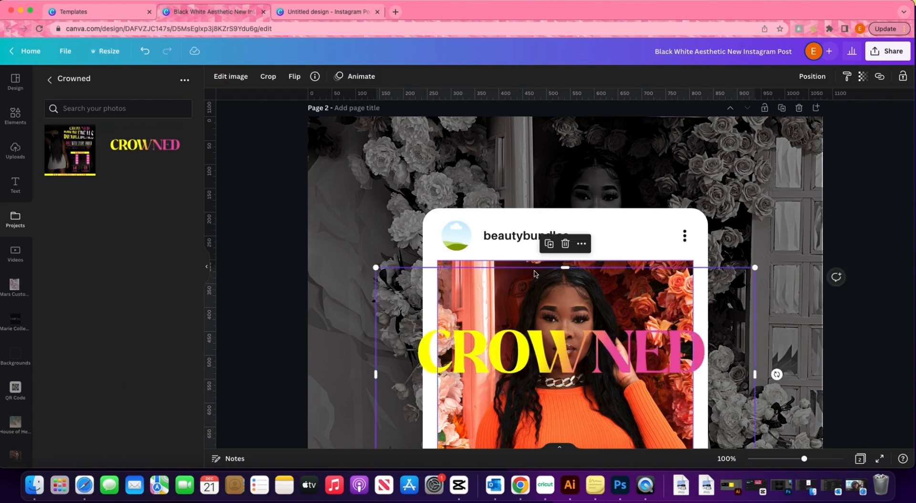
pyautogui.moveTo(431, 315); pyautogui.dragTo(496, 307)
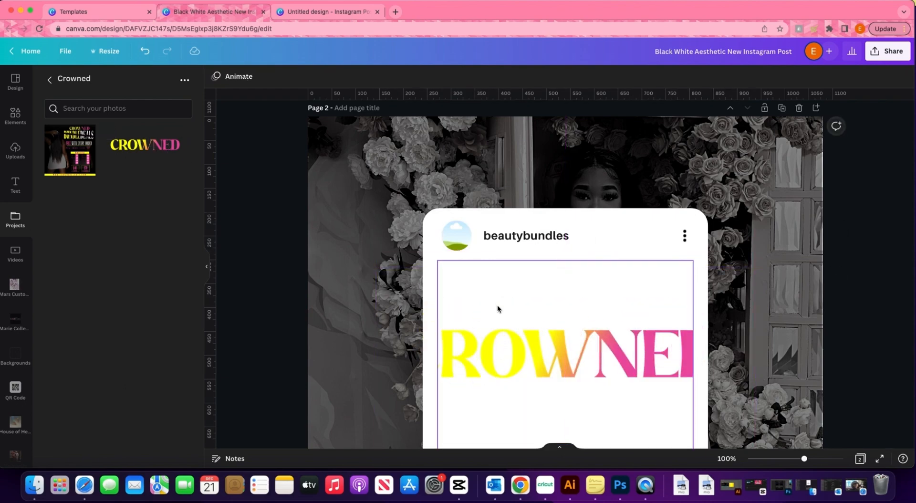
pyautogui.hotkey('ctrl', 'z')
pyautogui.scroll(-2, 375, 375)
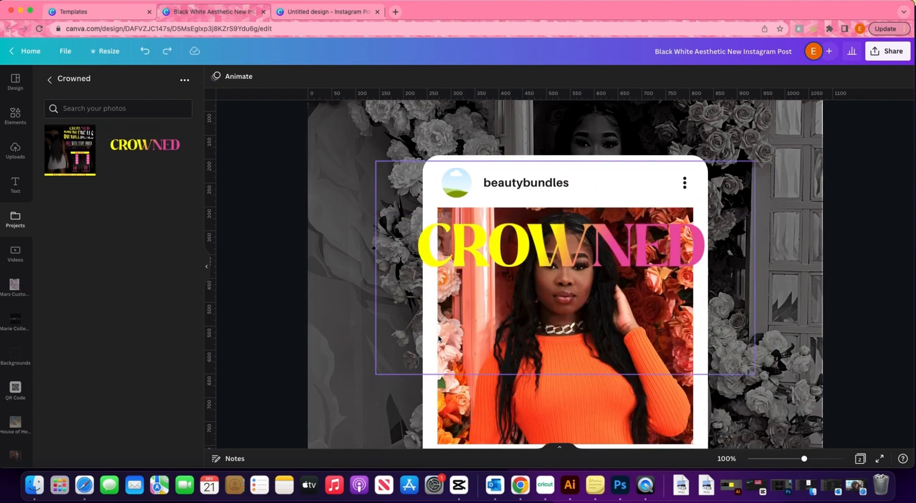
# Step: Shrink the CROWNED logo to a small size and place it just above the profile picture and account name
pyautogui.click(403, 350)
pyautogui.moveTo(378, 371); pyautogui.dragTo(620, 201)
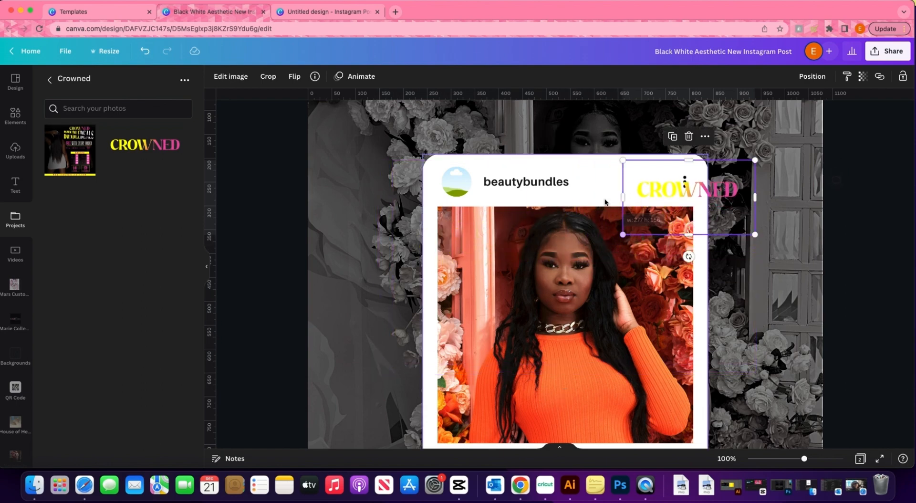
pyautogui.moveTo(711, 194); pyautogui.dragTo(665, 193)
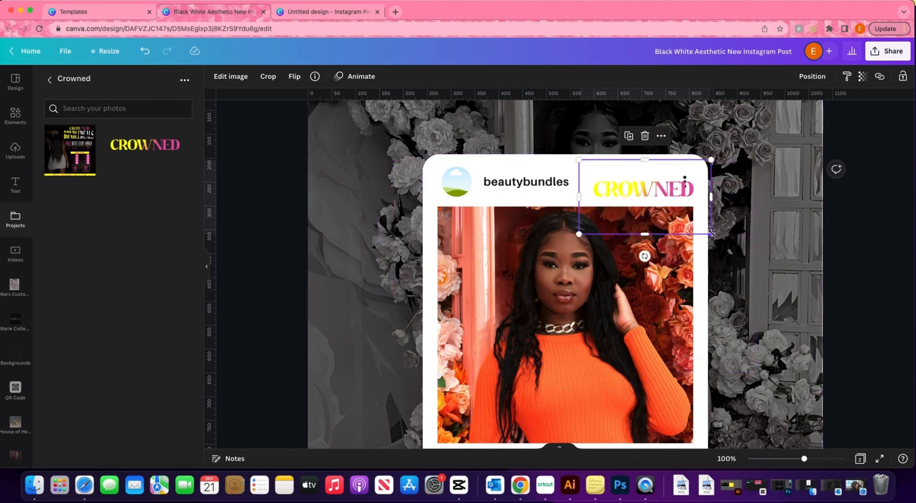
pyautogui.moveTo(711, 234); pyautogui.dragTo(491, 166)
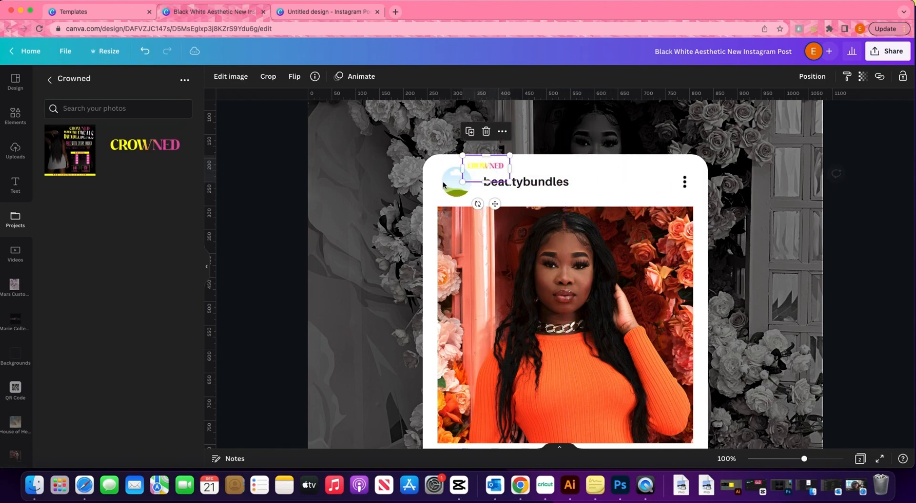
# Step: Replace the round profile picture frame with a small red circle shape beside the account name
pyautogui.click(455, 184)
pyautogui.press('Delete')
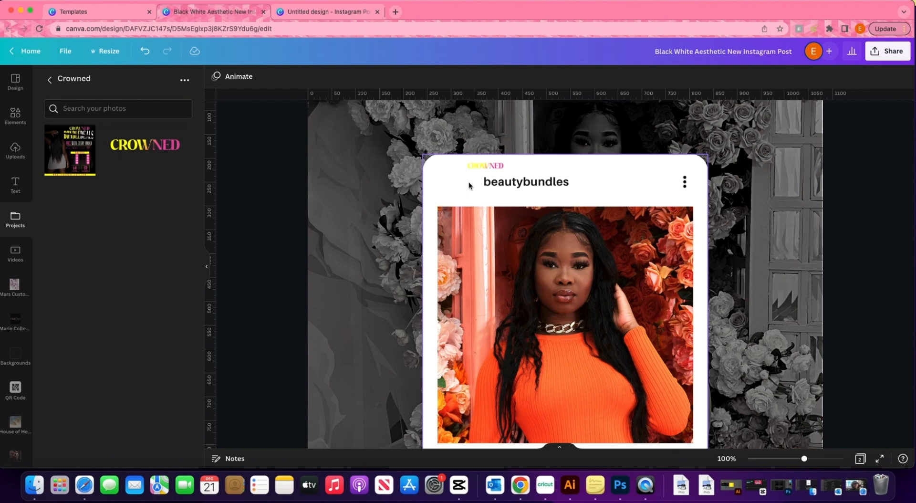
pyautogui.press('c')
pyautogui.moveTo(644, 398); pyautogui.dragTo(526, 280)
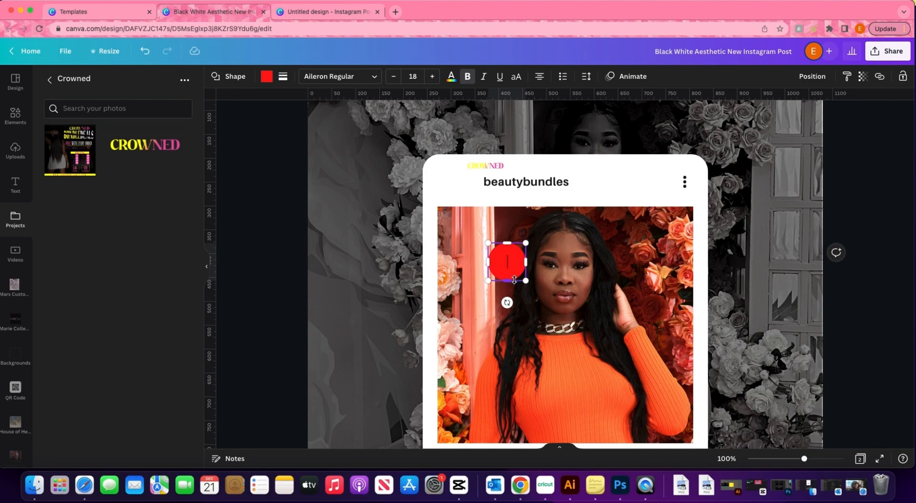
pyautogui.moveTo(526, 282); pyautogui.dragTo(464, 183)
pyautogui.click(535, 304)
pyautogui.click(506, 262)
# Step: Remove the circle's fill and give it a solid border with a weight of 2
pyautogui.click(266, 76)
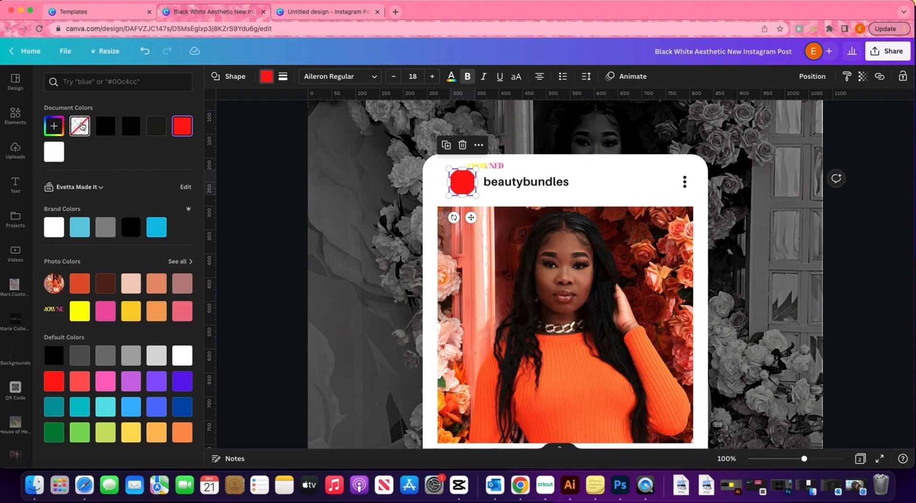
pyautogui.click(81, 126)
pyautogui.click(284, 78)
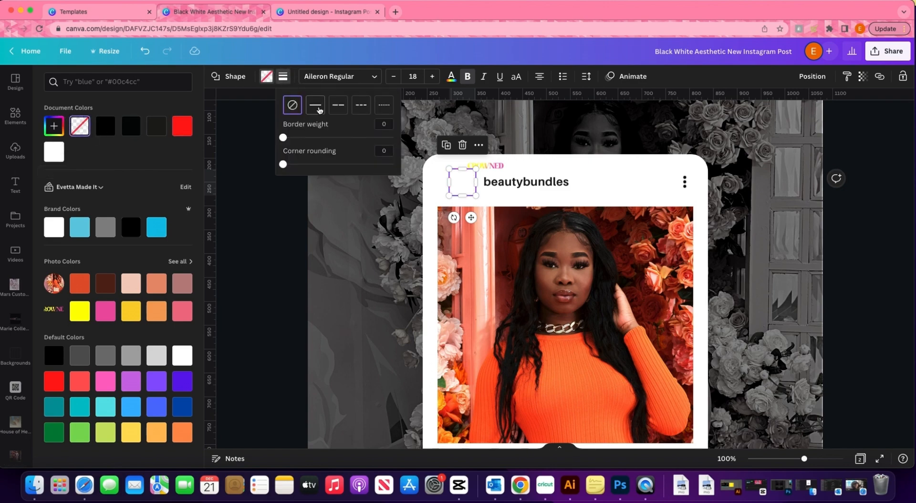
pyautogui.moveTo(285, 139); pyautogui.dragTo(286, 138)
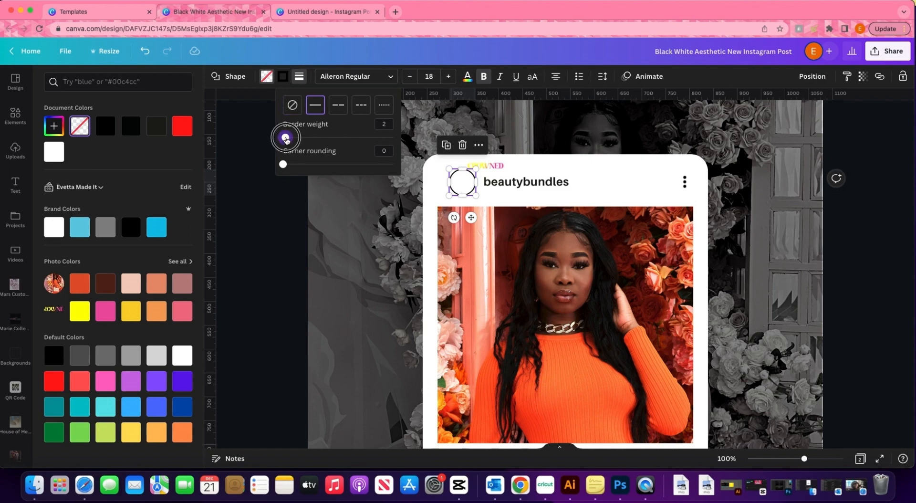
# Step: Move the CROWNED logo onto the outlined circle and nudge the circle towards the account name
pyautogui.moveTo(487, 166); pyautogui.dragTo(453, 188)
pyautogui.click(474, 178)
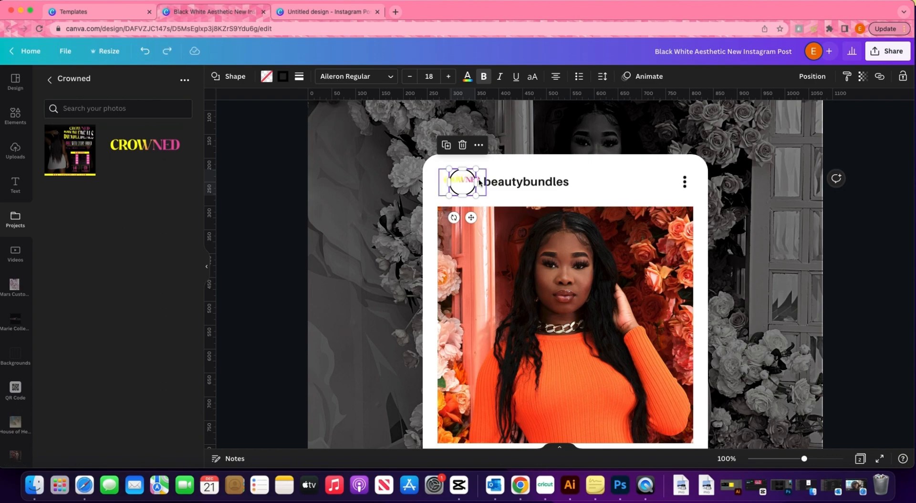
pyautogui.moveTo(464, 181); pyautogui.dragTo(468, 182)
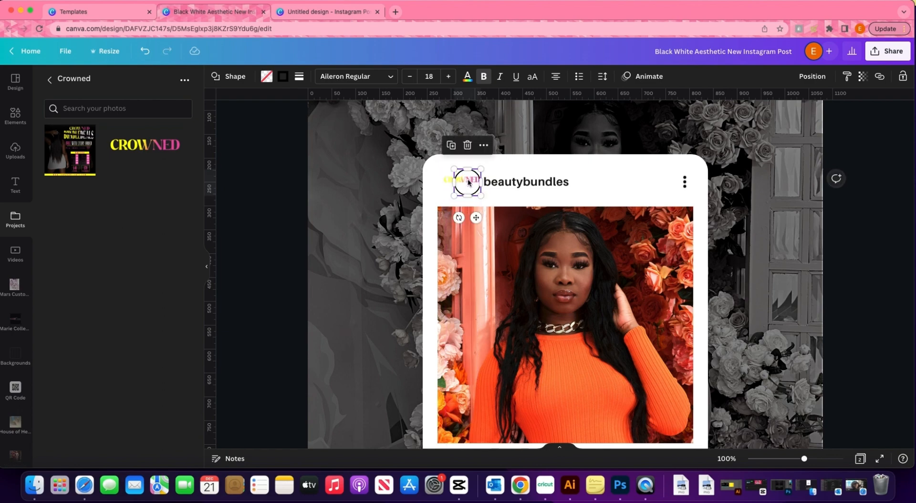
# Step: Undo the logo placement, the circle edits and the deletion of the round profile picture frame
pyautogui.press('super+z')
pyautogui.press('super+z')
pyautogui.press('super+z')
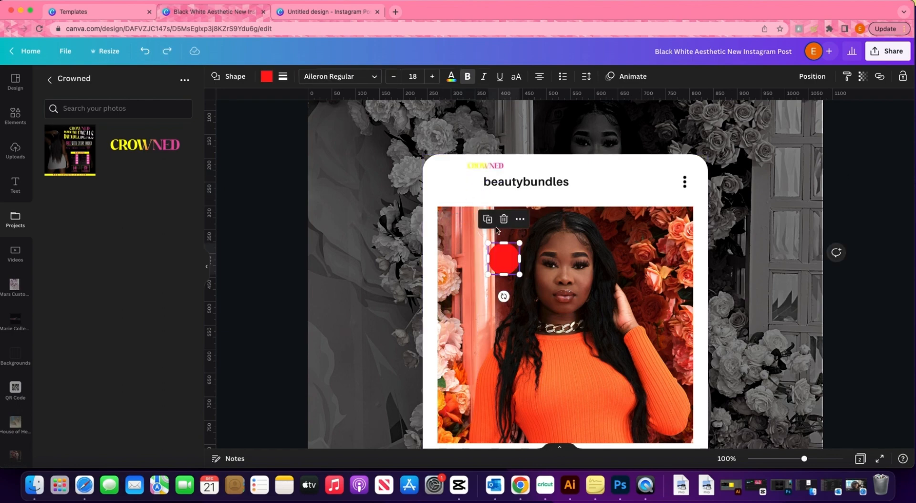
pyautogui.press('super+z')
pyautogui.press('super+z')
pyautogui.press('super+z')
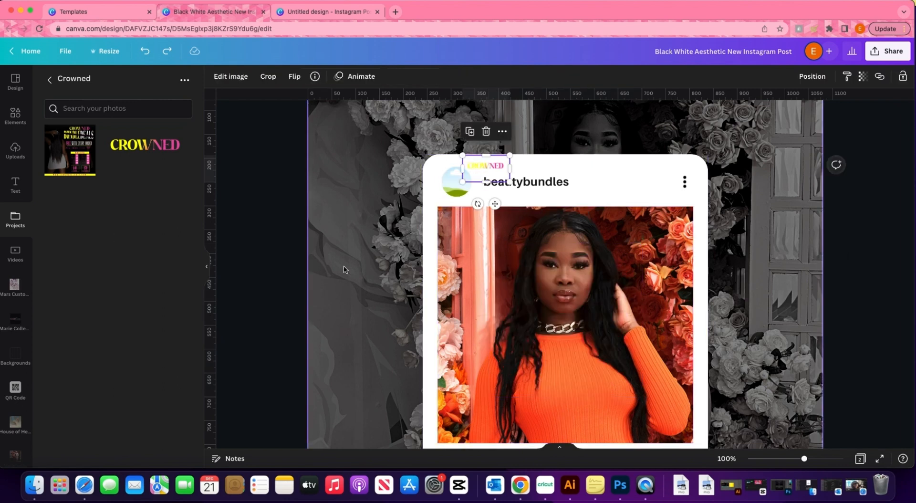
# Step: Delete the small CROWNED logo and fill the round profile frame with the Models folder close-up of the model touching her face
pyautogui.press('Delete')
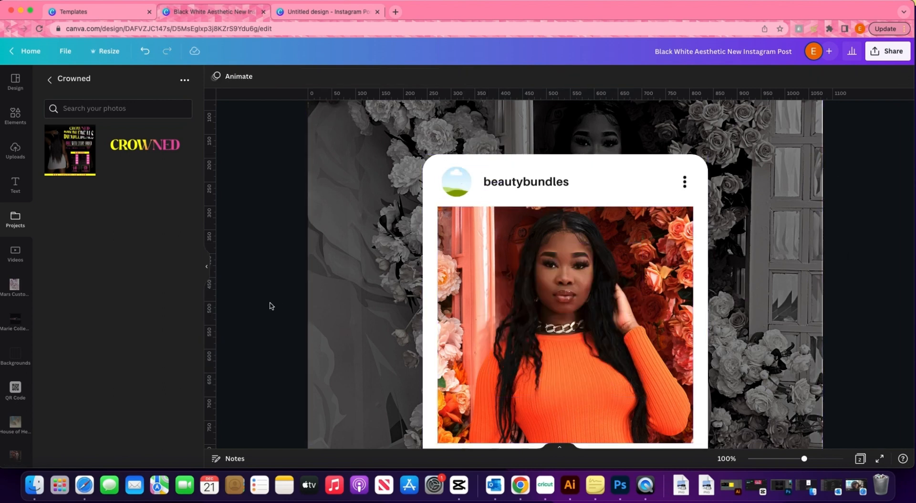
pyautogui.click(19, 121)
pyautogui.scroll(-5, 19, 240)
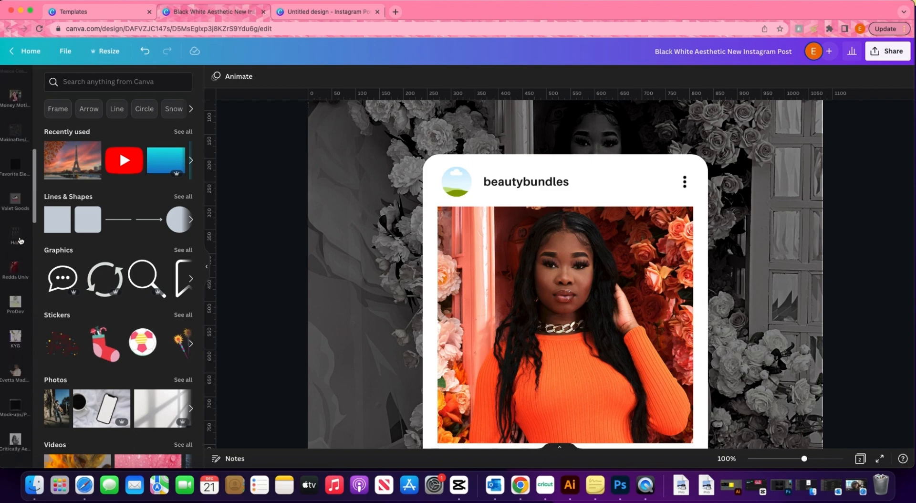
pyautogui.scroll(-5, 19, 240)
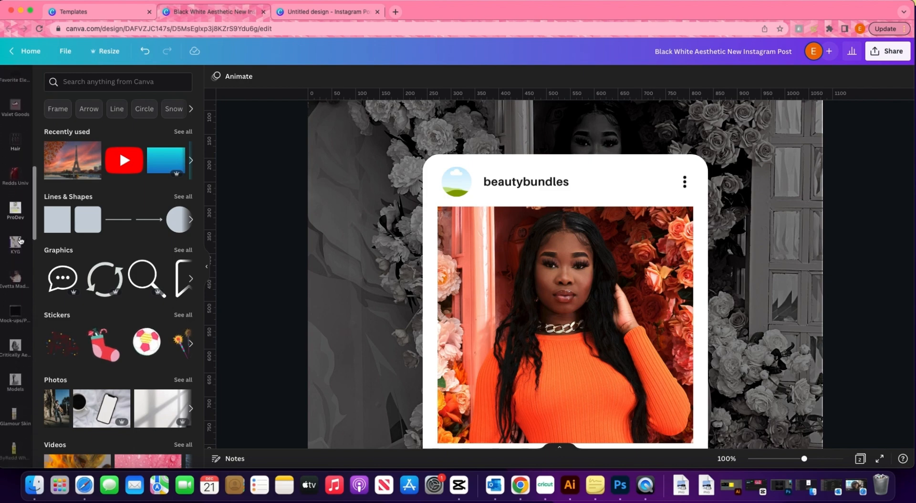
pyautogui.click(12, 337)
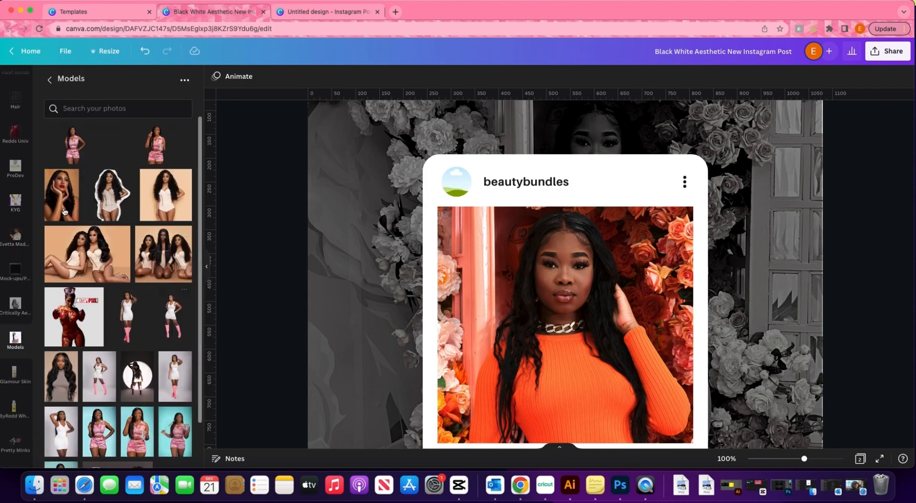
pyautogui.moveTo(64, 202); pyautogui.dragTo(460, 190)
pyautogui.doubleClick(459, 178)
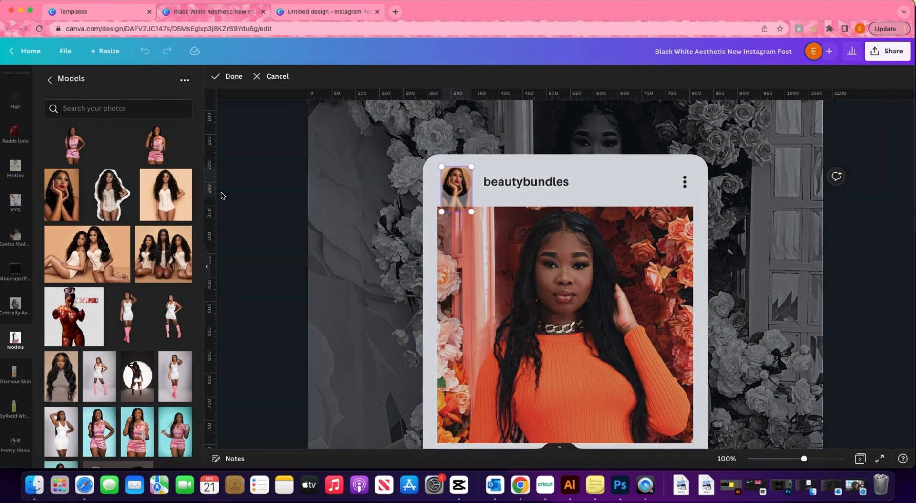
pyautogui.click(220, 195)
pyautogui.click(274, 203)
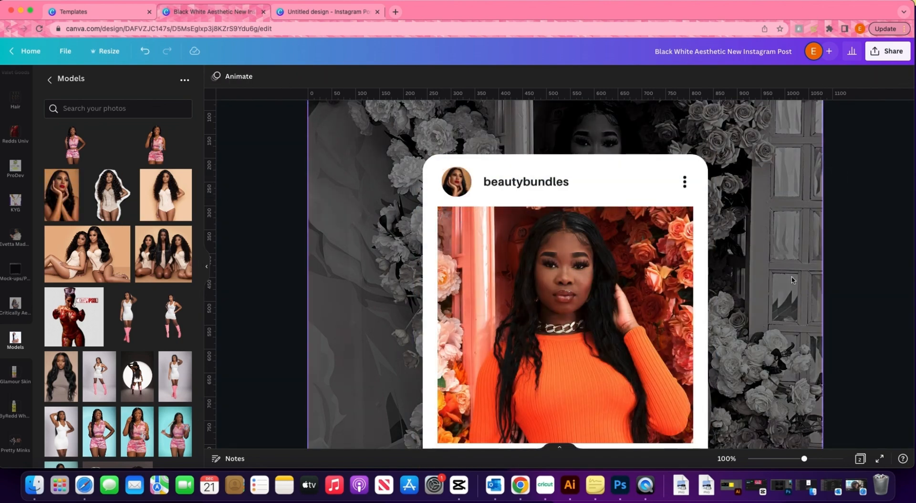
# Step: Duplicate the outfit-of-the-day caption and place the copy directly below the original
pyautogui.scroll(-2, 793, 279)
pyautogui.press('super+minus')
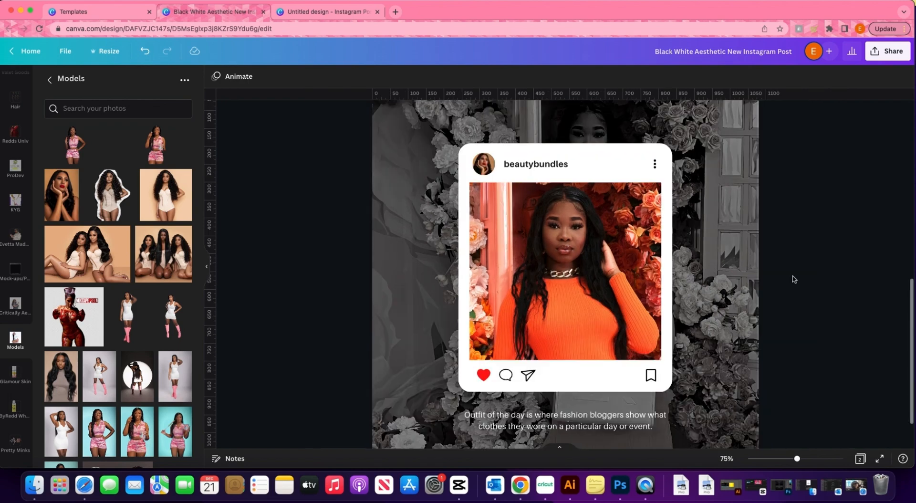
pyautogui.scroll(-1, 771, 328)
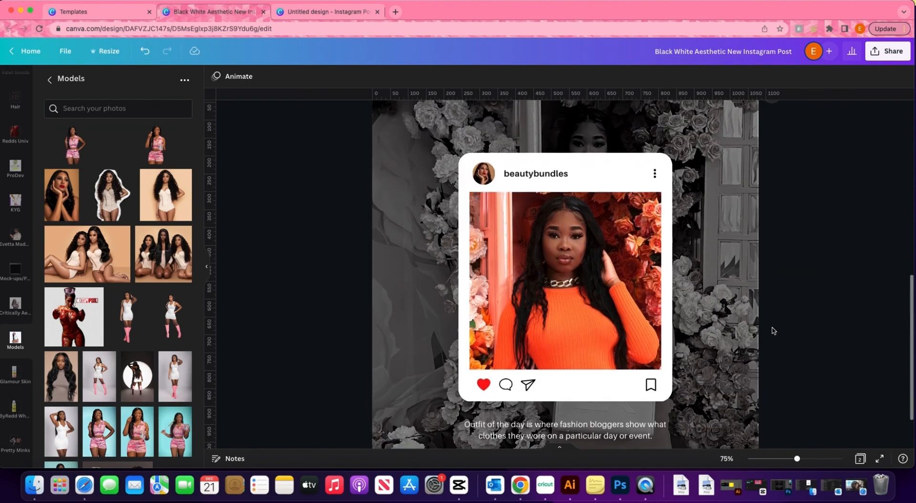
pyautogui.scroll(-2, 771, 328)
pyautogui.click(605, 371)
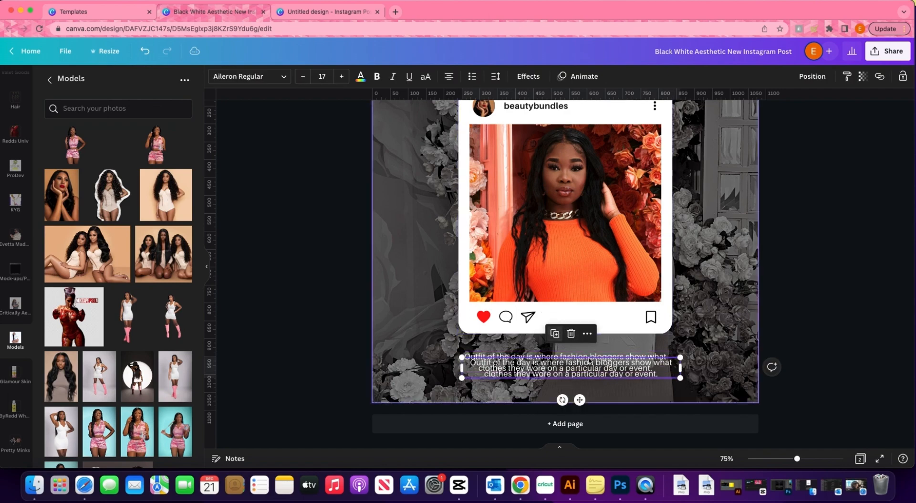
pyautogui.click(548, 327)
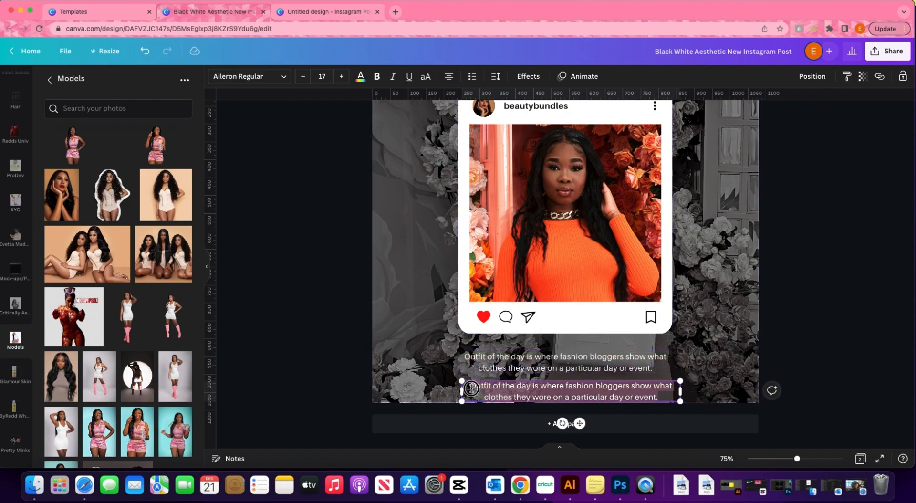
pyautogui.click(680, 401)
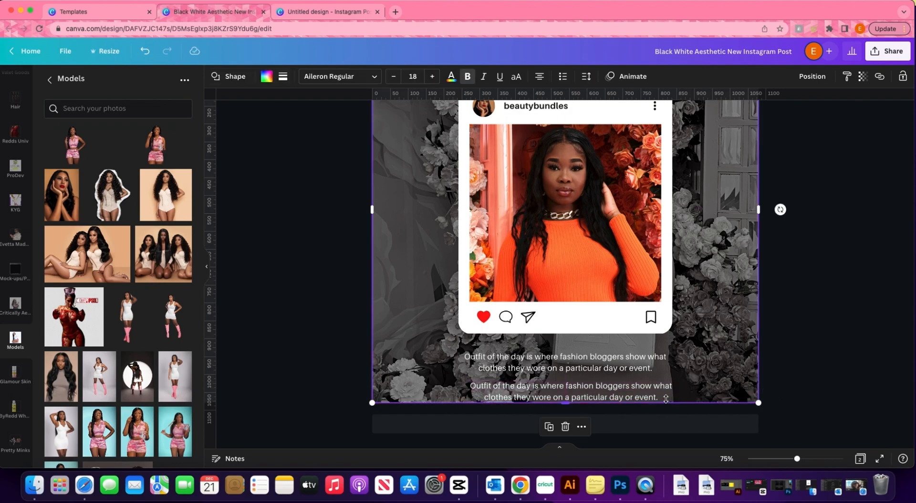
pyautogui.click(661, 399)
pyautogui.click(661, 399)
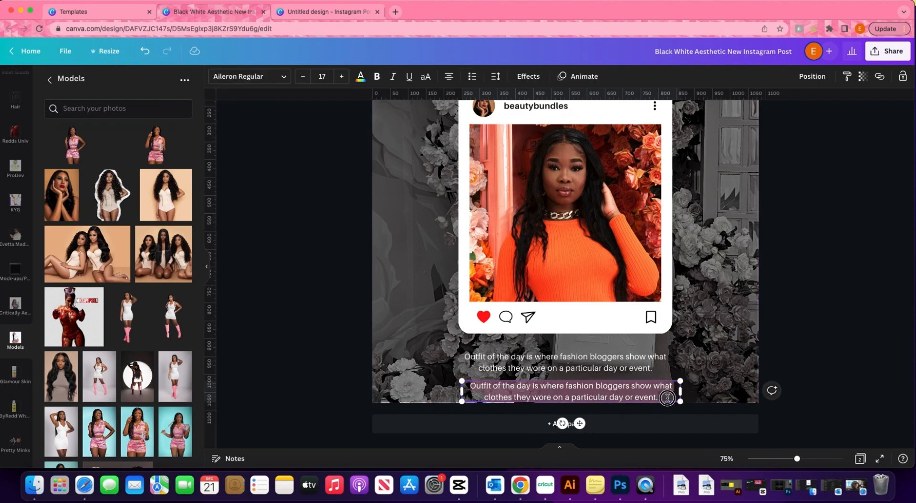
pyautogui.write('www.bea')
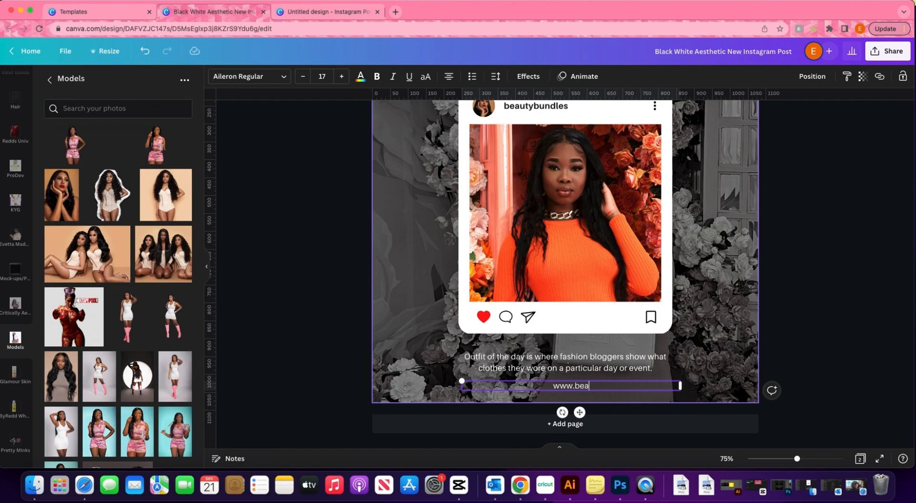
pyautogui.write('utybundles.con')
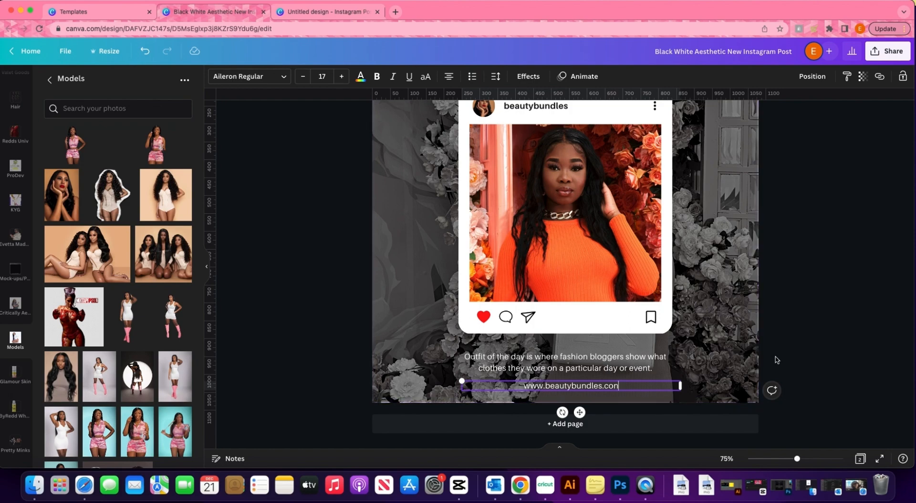
pyautogui.press('BackSpace')
pyautogui.write('m')
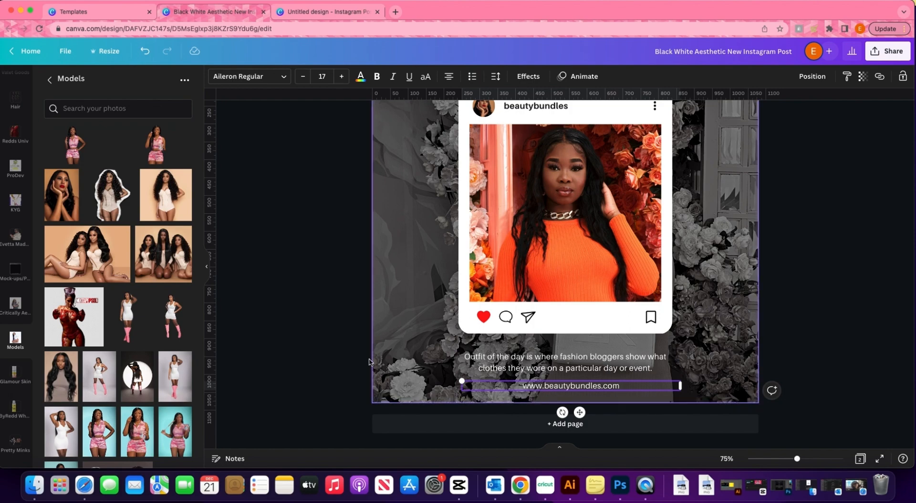
pyautogui.click(809, 389)
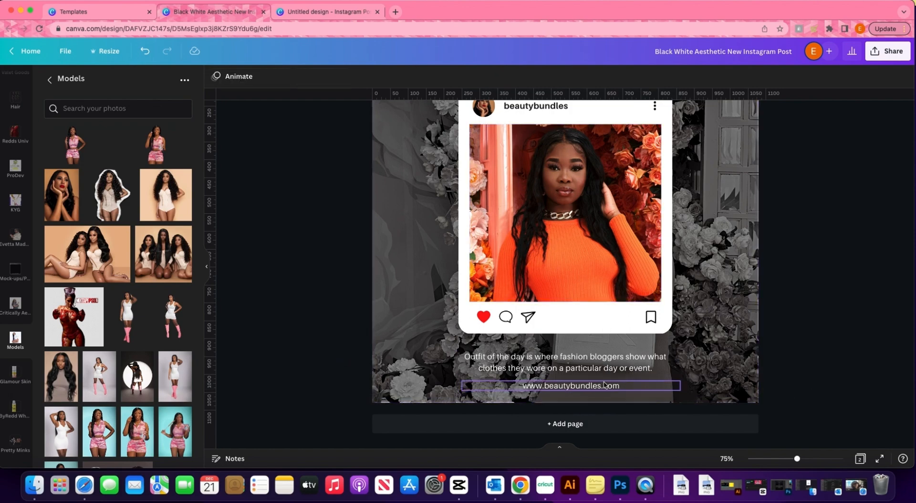
# Step: Widen the letter spacing of the website address and move it down near the page's bottom edge
pyautogui.click(604, 385)
pyautogui.click(495, 76)
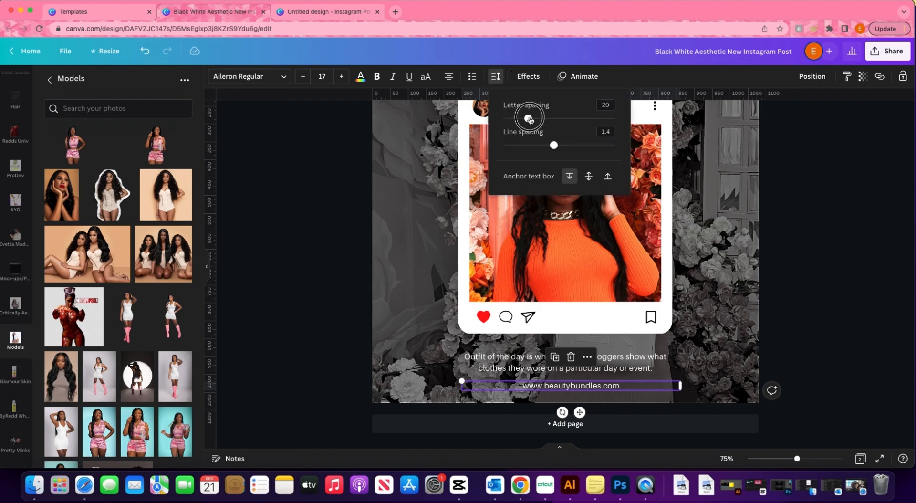
pyautogui.moveTo(531, 120); pyautogui.dragTo(561, 119)
pyautogui.moveTo(579, 412); pyautogui.dragTo(581, 425)
pyautogui.click(566, 403)
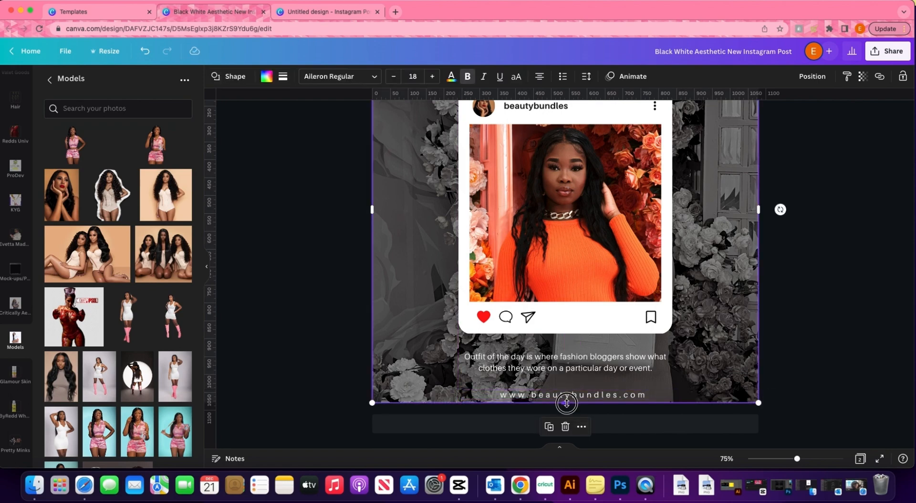
pyautogui.click(356, 303)
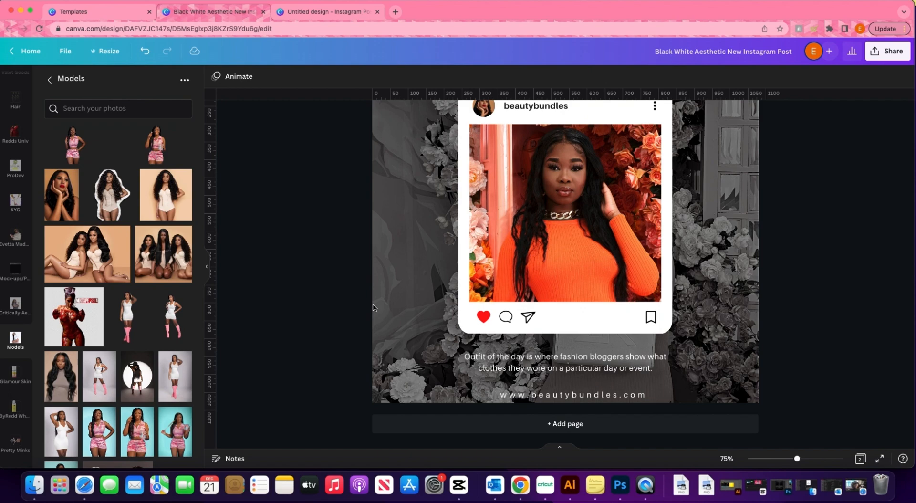
pyautogui.click(622, 401)
pyautogui.moveTo(621, 395); pyautogui.dragTo(621, 394)
pyautogui.click(621, 394)
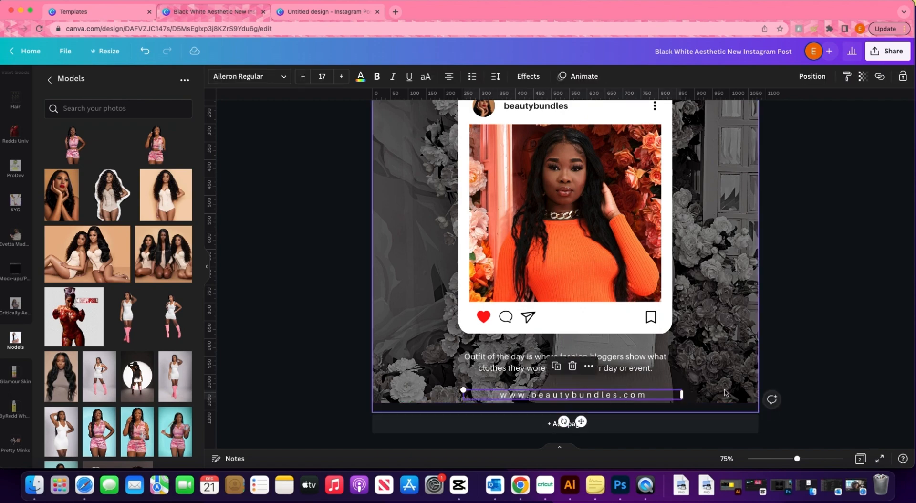
# Step: Set the dark background overlay's transparency to 57 and check the page
pyautogui.click(861, 77)
pyautogui.moveTo(810, 118); pyautogui.dragTo(820, 118)
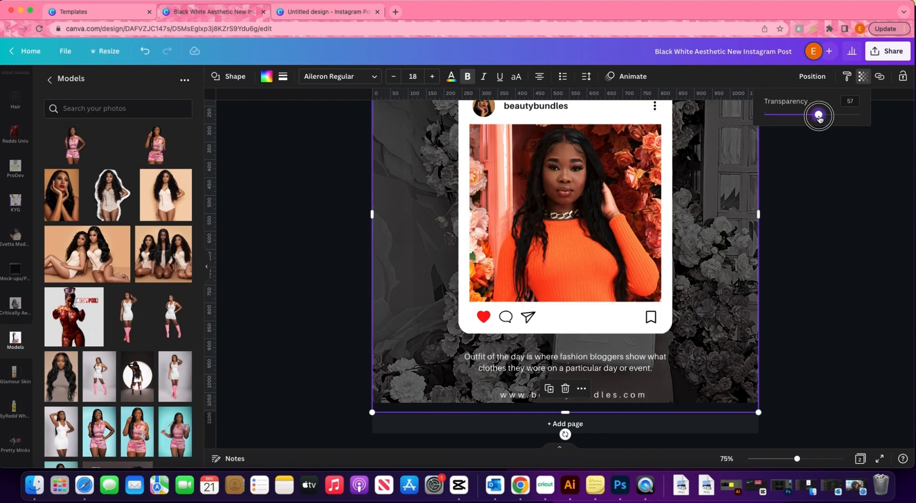
pyautogui.click(828, 280)
pyautogui.scroll(3, 828, 280)
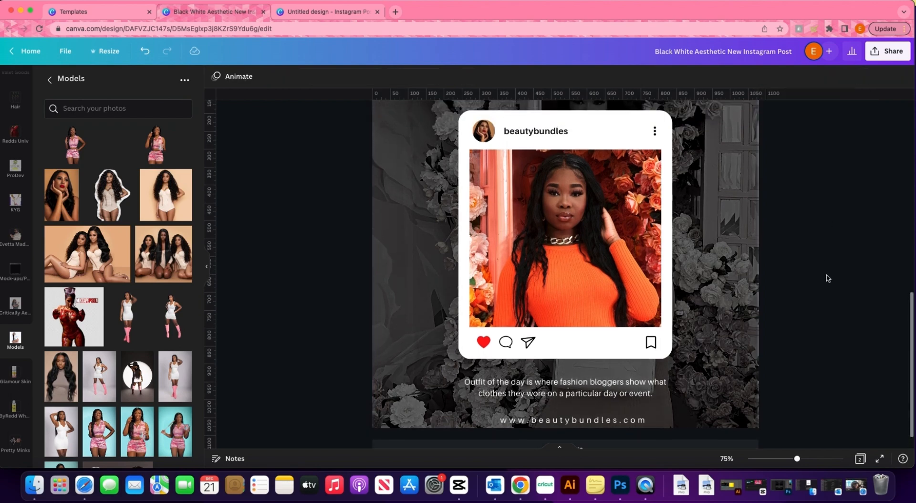
pyautogui.scroll(-3, 828, 278)
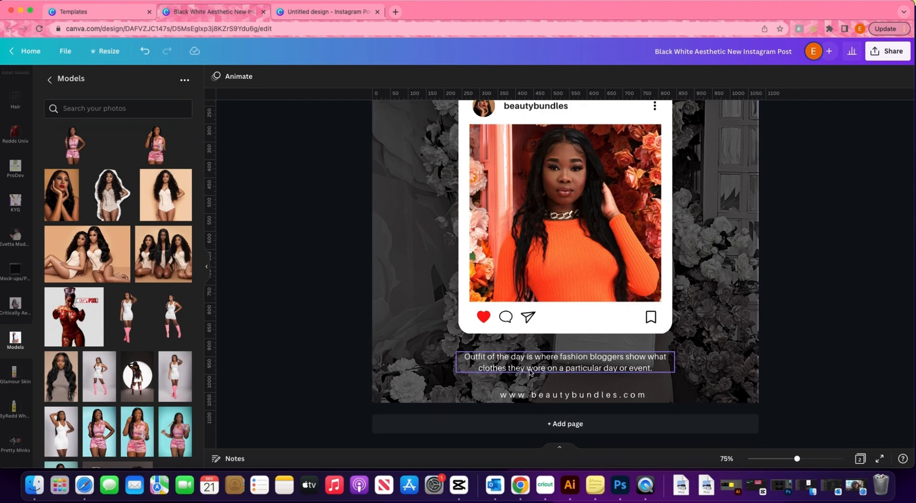
# Step: Replace the outfit-of-the-day caption with "Slay of the Day", enlarge it to about size 50 and place it just below the white post card
pyautogui.click(497, 372)
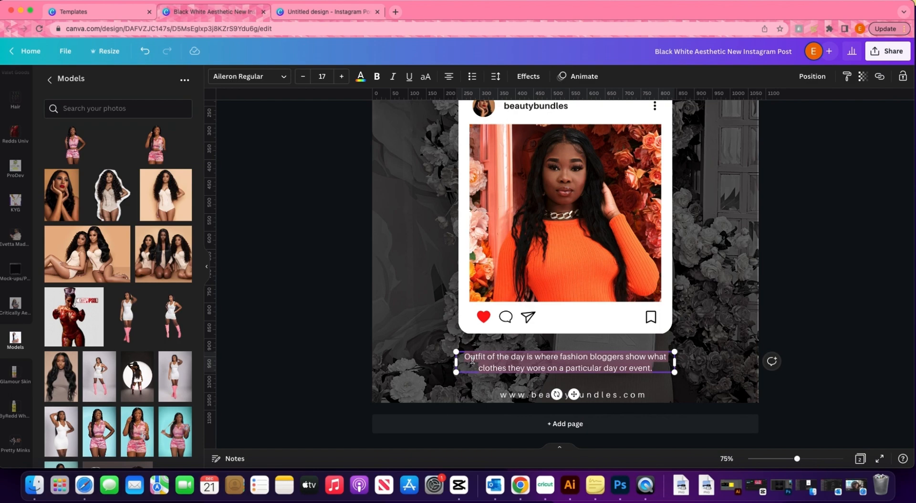
pyautogui.scroll(3, 697, 365)
pyautogui.scroll(-3, 696, 365)
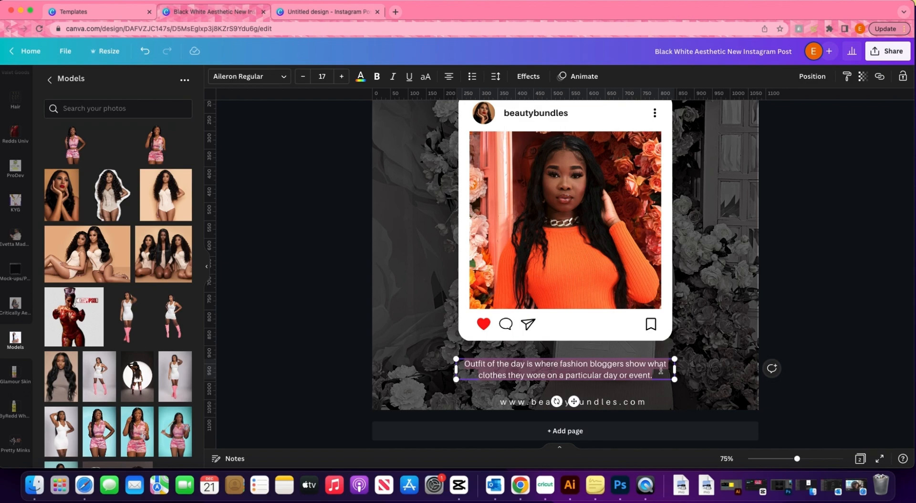
pyautogui.write('Slay of')
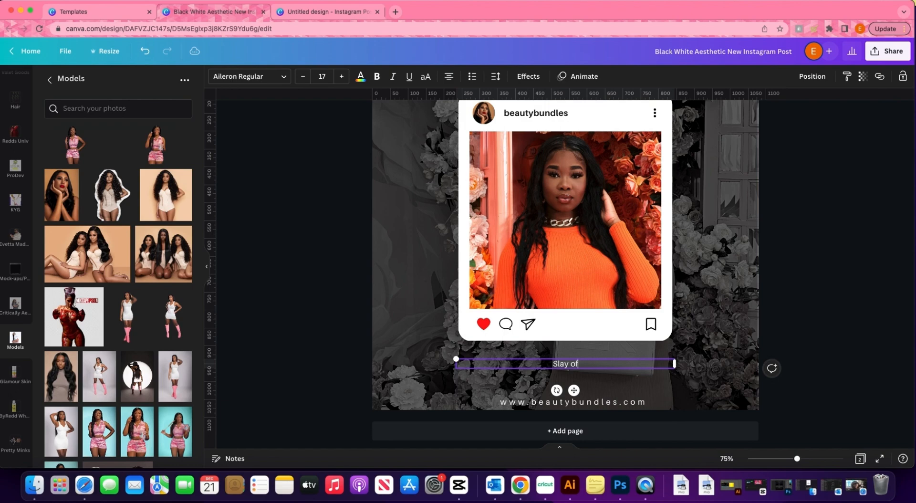
pyautogui.write(' the DD')
pyautogui.write('y')
pyautogui.moveTo(674, 364); pyautogui.dragTo(664, 385)
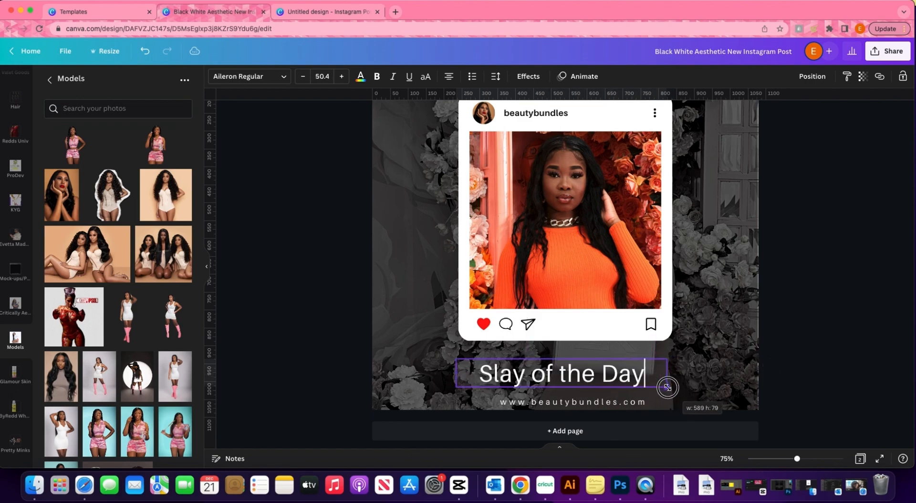
pyautogui.moveTo(590, 386); pyautogui.dragTo(598, 377)
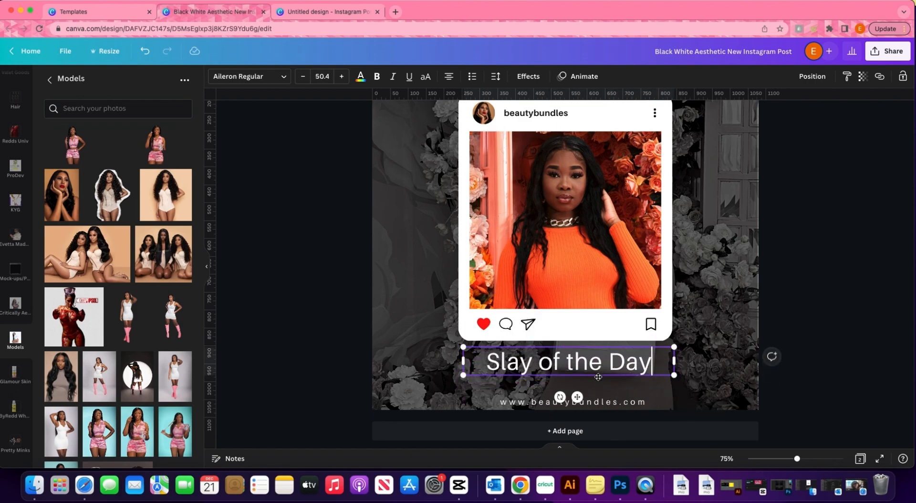
# Step: Try the Ananda Black Personal Use and Airstone fonts on the "Slay of the Day" heading, and settle on Arthemis
pyautogui.click(286, 76)
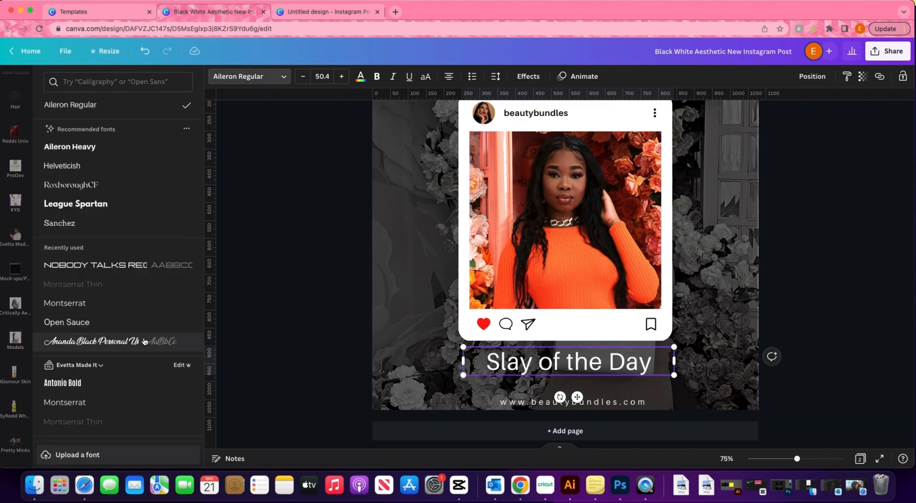
pyautogui.click(157, 341)
pyautogui.scroll(-3, 128, 310)
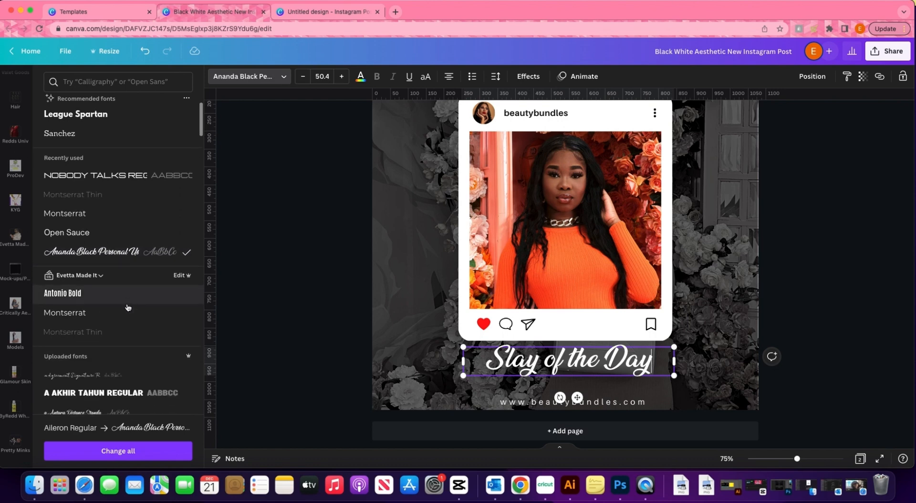
pyautogui.scroll(-6, 127, 306)
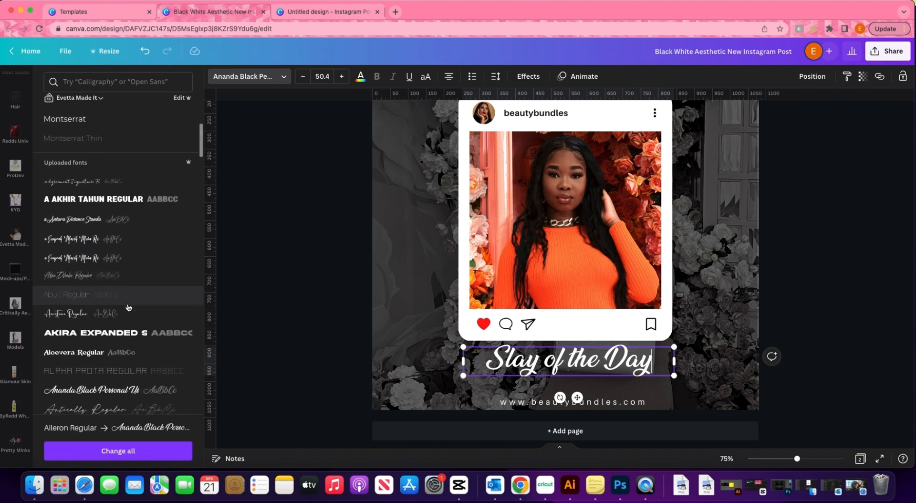
pyautogui.click(128, 305)
pyautogui.scroll(-1, 115, 311)
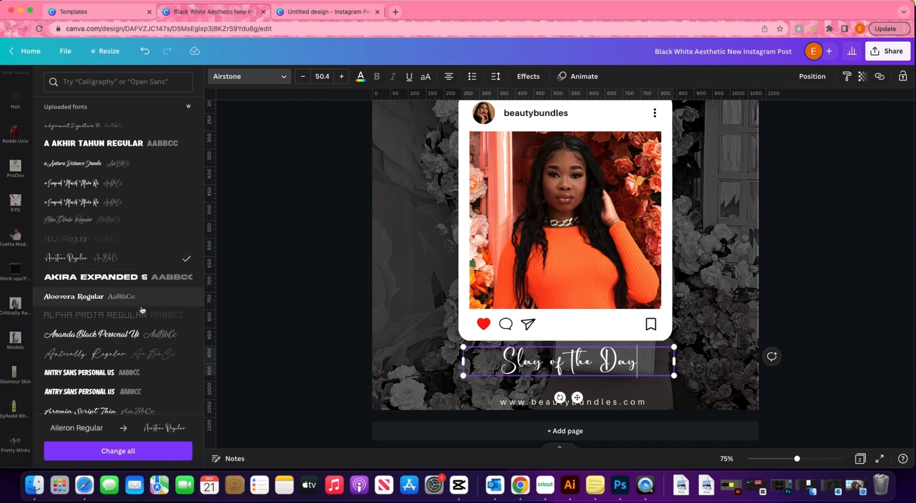
pyautogui.scroll(-1, 152, 362)
pyautogui.scroll(-2, 149, 361)
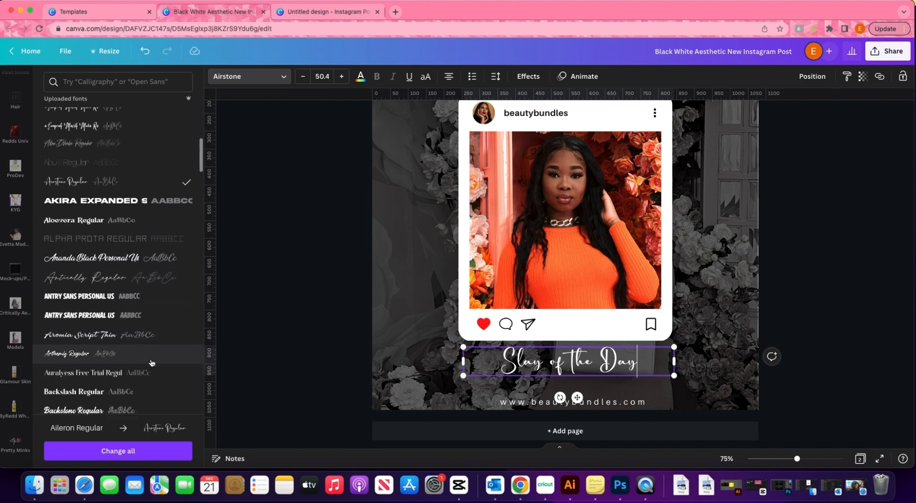
pyautogui.click(77, 355)
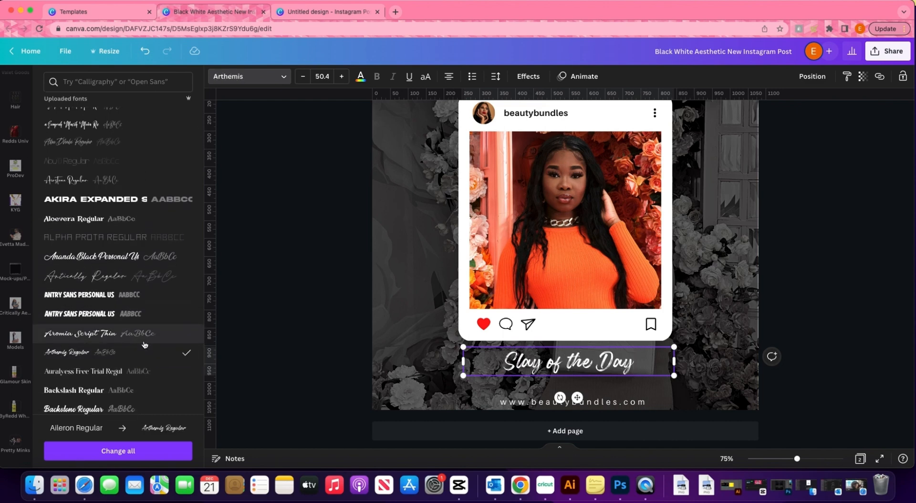
pyautogui.scroll(-3, 144, 345)
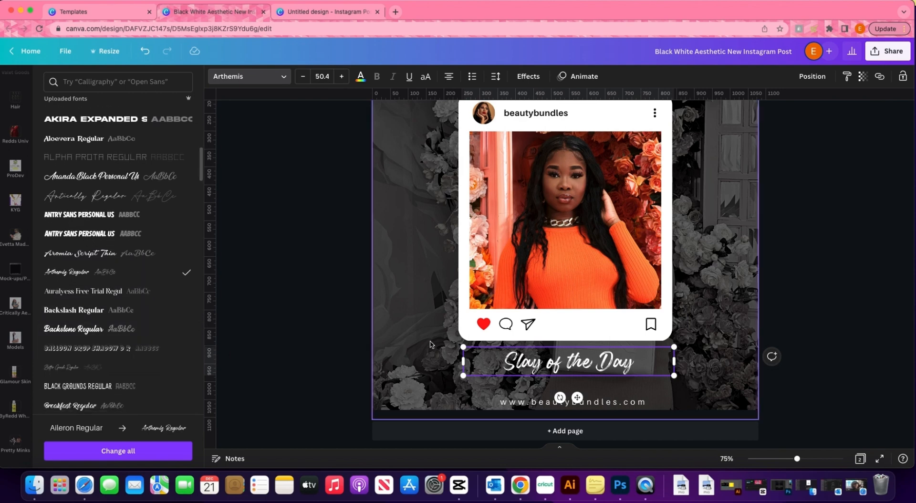
pyautogui.scroll(1, 465, 361)
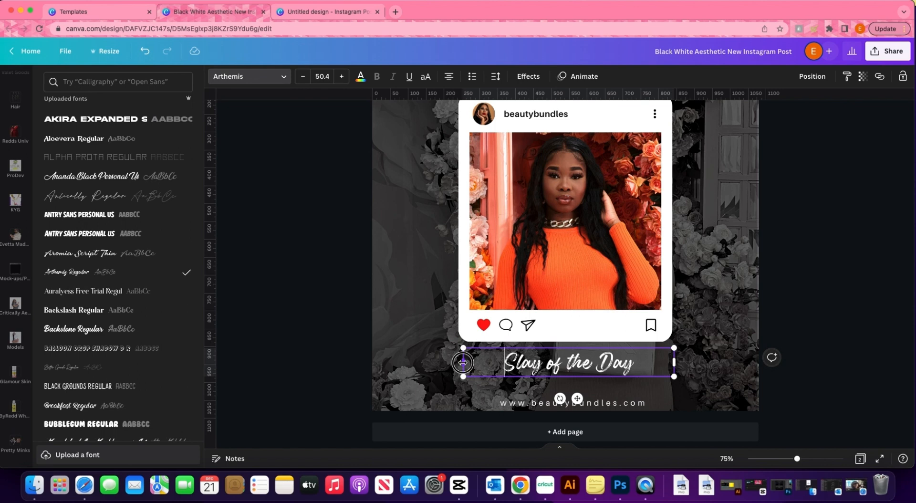
# Step: Narrow the heading's text box, enlarge the text to about size 89 and centre it between the post card and the website address
pyautogui.moveTo(462, 361); pyautogui.dragTo(530, 368)
pyautogui.click(484, 391)
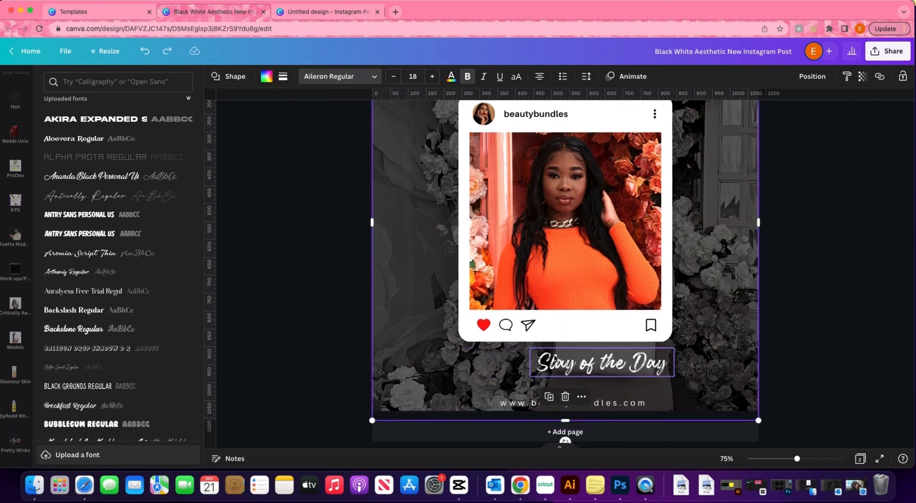
pyautogui.click(535, 353)
pyautogui.moveTo(530, 346); pyautogui.dragTo(419, 325)
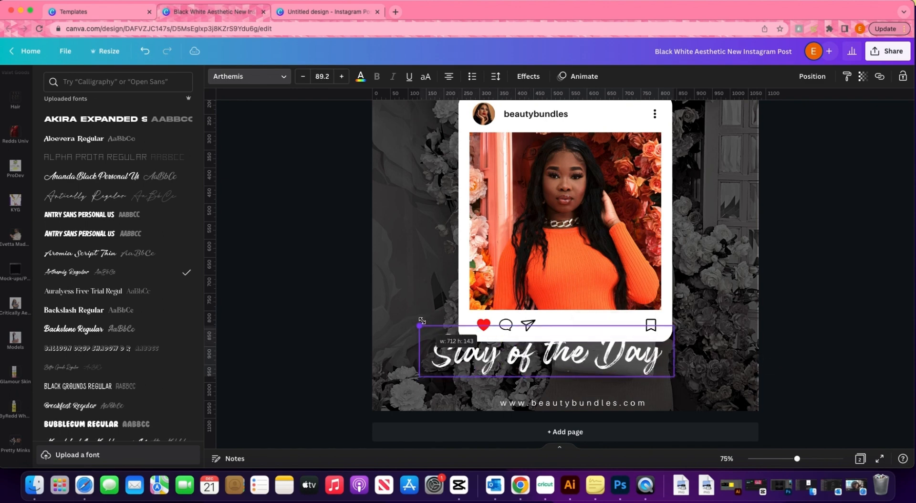
pyautogui.moveTo(564, 363); pyautogui.dragTo(594, 366)
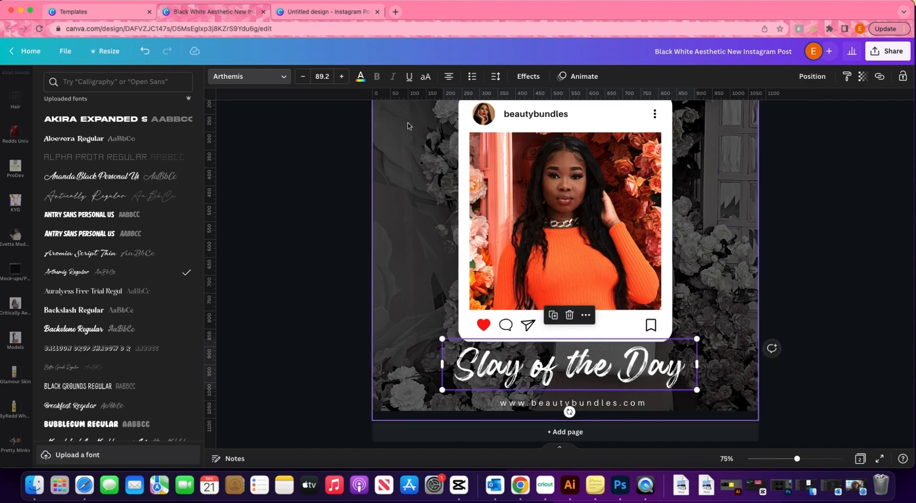
# Step: Recolour the "Slay of the Day" heading with a deep orange-red sampled from the model's sweater, after trying the lighter #FF7537
pyautogui.click(362, 77)
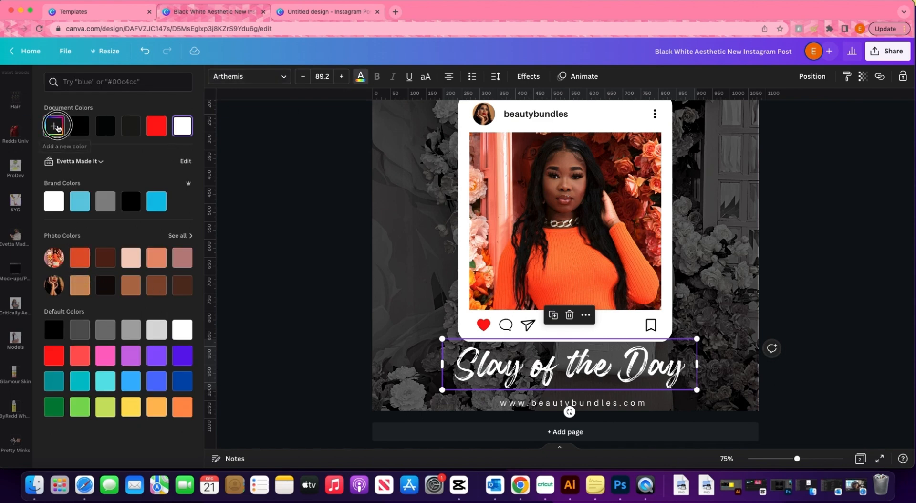
pyautogui.click(55, 126)
pyautogui.click(175, 224)
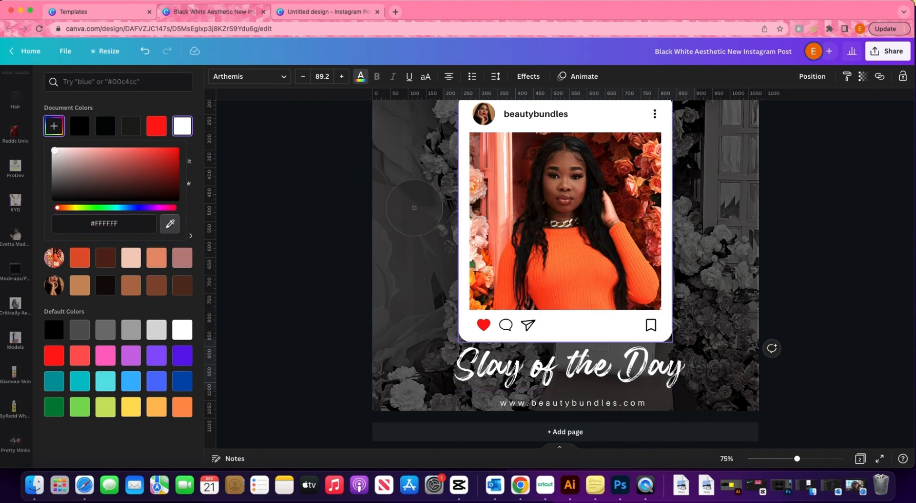
pyautogui.click(576, 274)
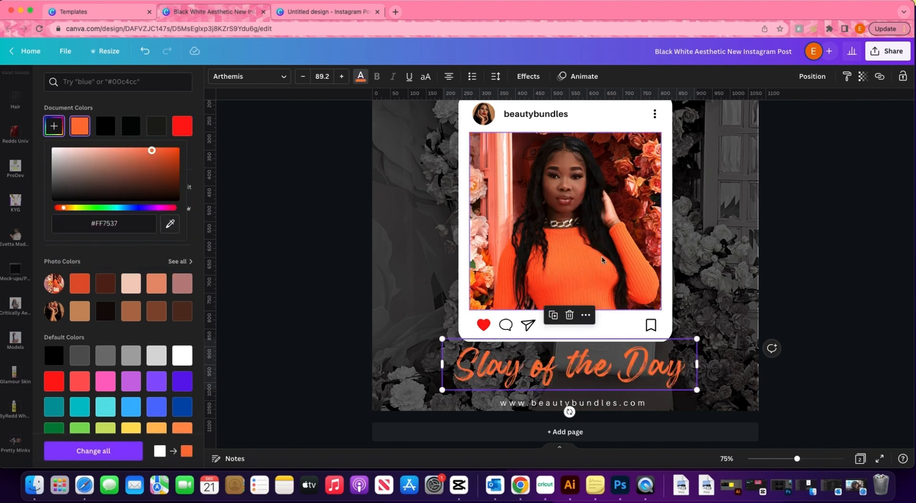
pyautogui.click(170, 224)
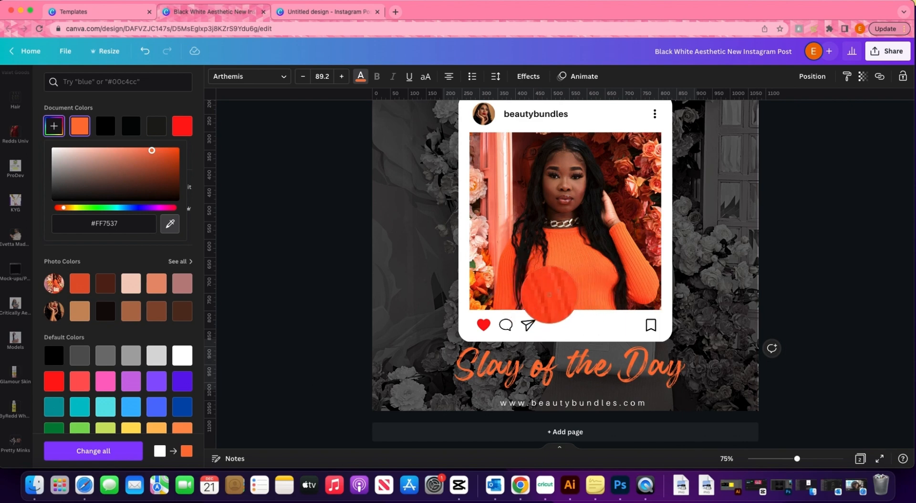
pyautogui.click(549, 297)
pyautogui.click(316, 254)
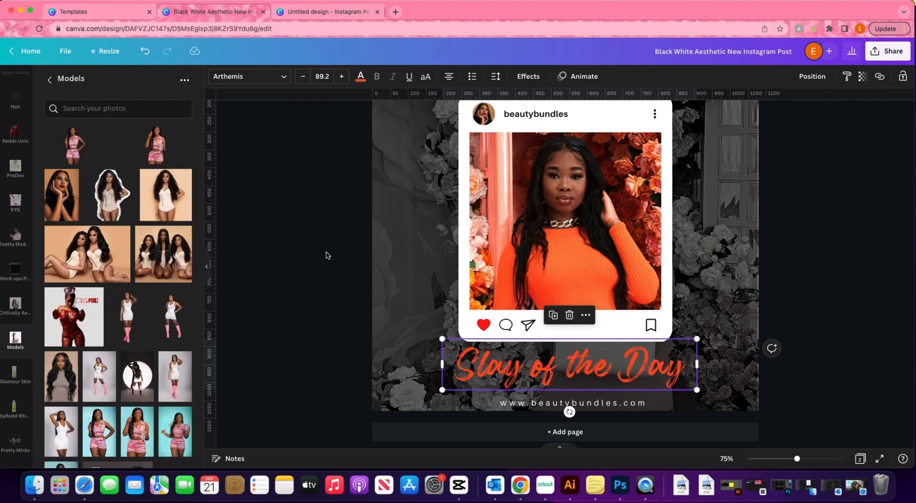
pyautogui.click(326, 254)
# Step: Move the heading up so it overlaps the post card's bottom edge, and check the page
pyautogui.moveTo(570, 367); pyautogui.dragTo(571, 351)
pyautogui.click(320, 307)
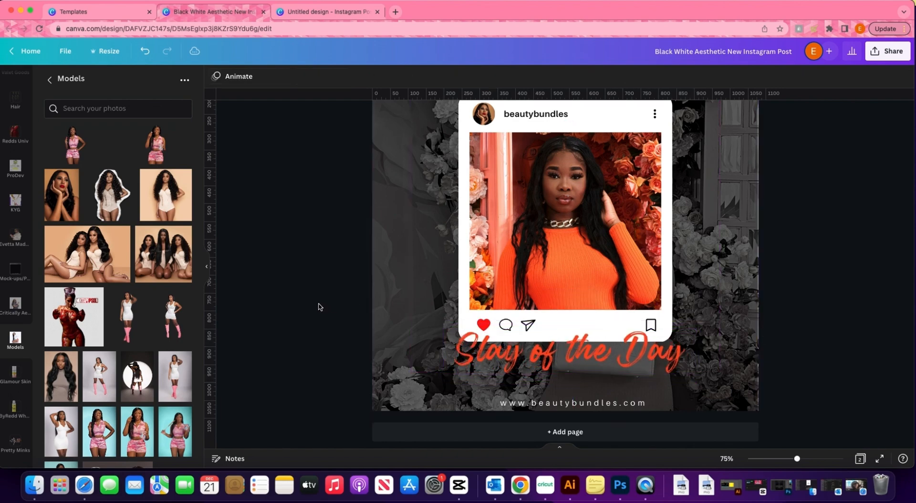
pyautogui.scroll(2, 477, 343)
pyautogui.scroll(-3, 604, 382)
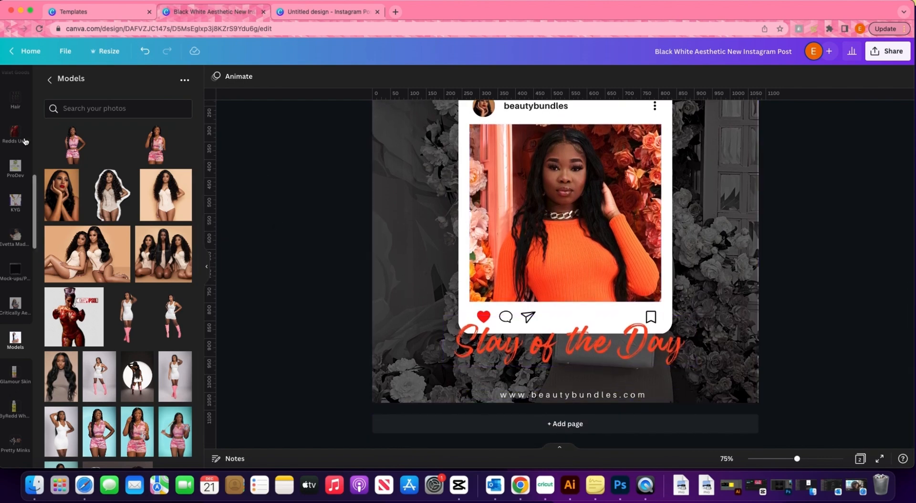
# Step: Add a subheading text box and place it between the "Slay of the Day" heading and the website address
pyautogui.scroll(5, 26, 160)
pyautogui.scroll(4, 26, 159)
pyautogui.click(19, 176)
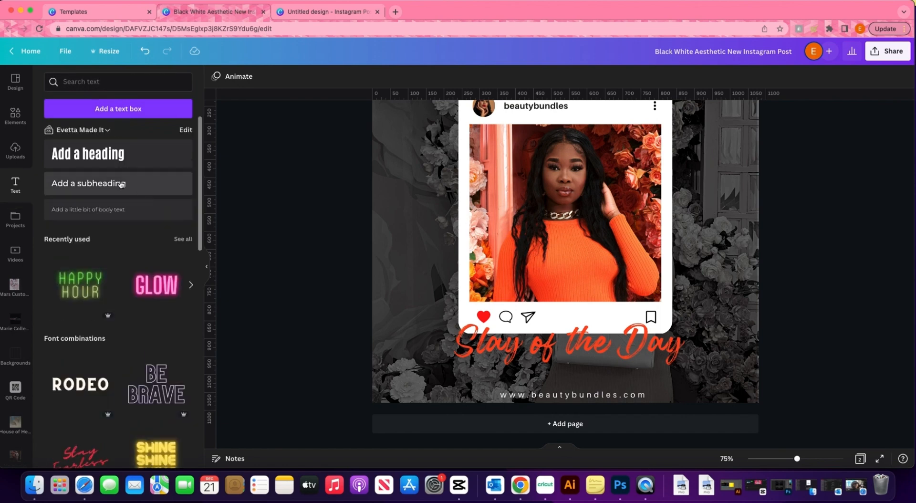
pyautogui.click(122, 184)
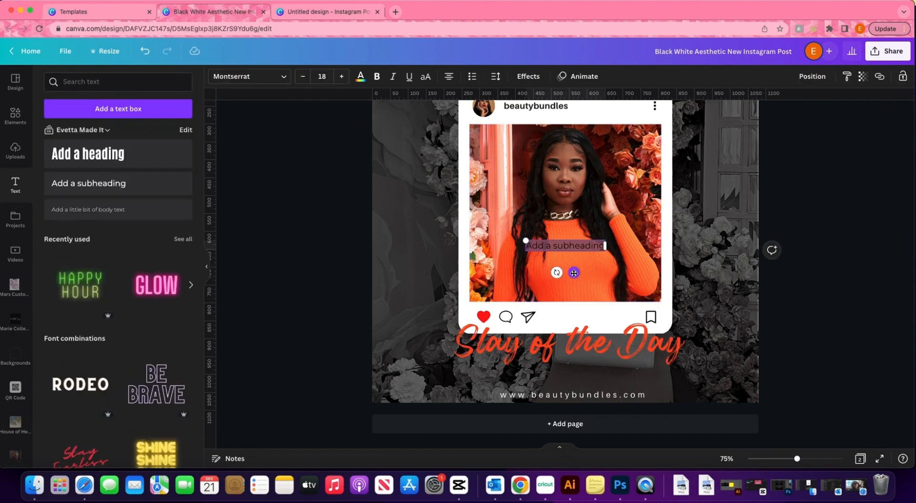
pyautogui.moveTo(574, 272); pyautogui.dragTo(577, 398)
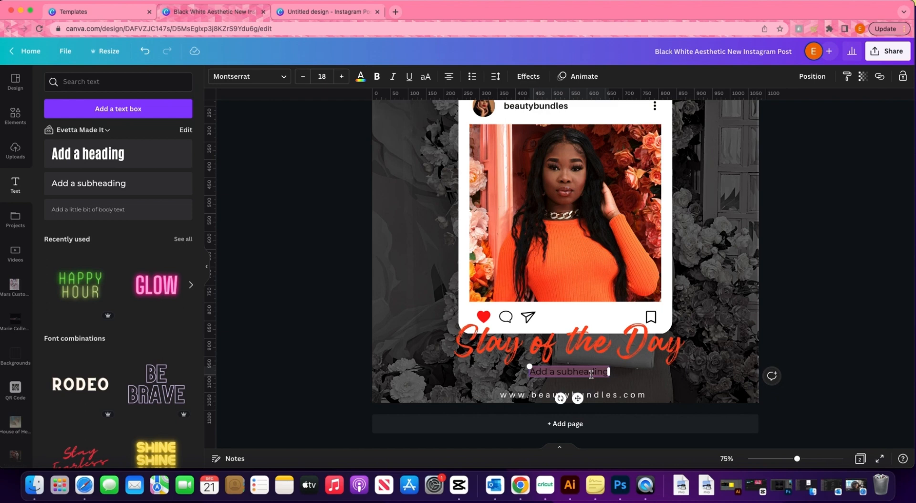
# Step: Replace the subheading's placeholder text with "tag us in your photos to be featured in"
pyautogui.press('BackSpace')
pyautogui.write('tag us')
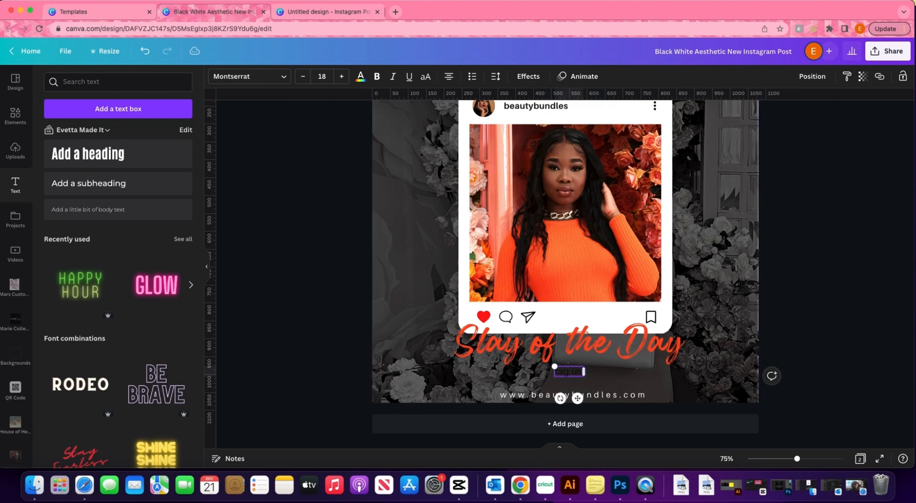
pyautogui.write(' in your photo')
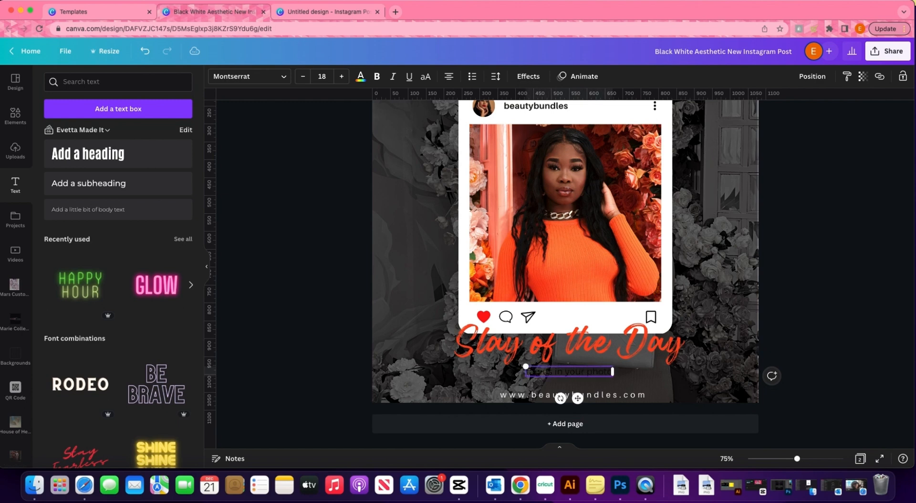
pyautogui.write('s to be fea')
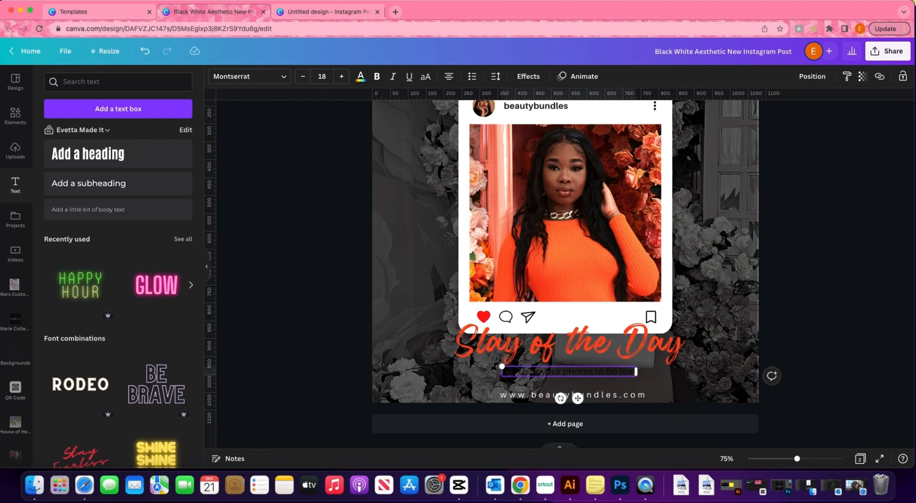
pyautogui.write('tured in')
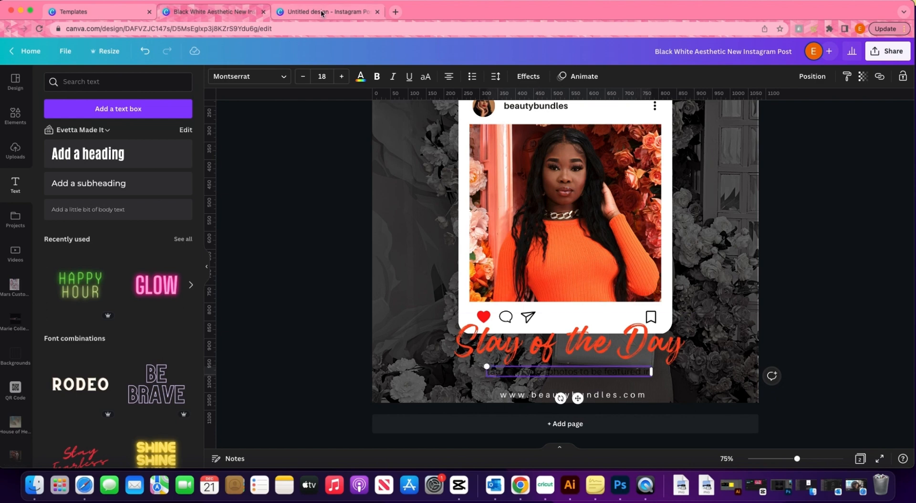
# Step: Colour the subheading white and complete its sentence with "our next slay of the day"
pyautogui.click(362, 88)
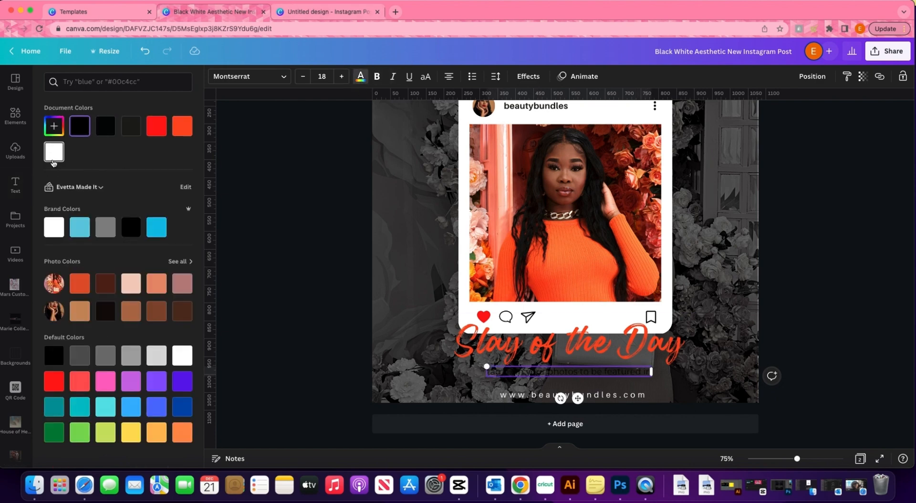
pyautogui.click(53, 152)
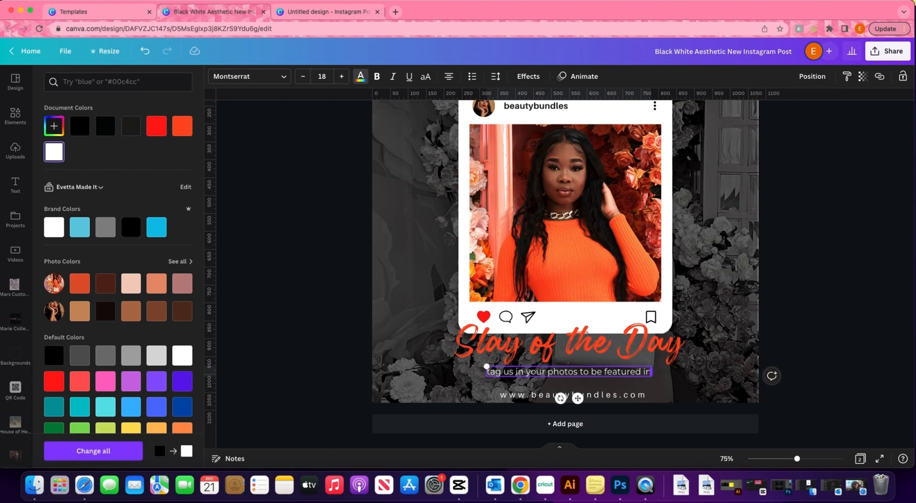
pyautogui.write('our nex')
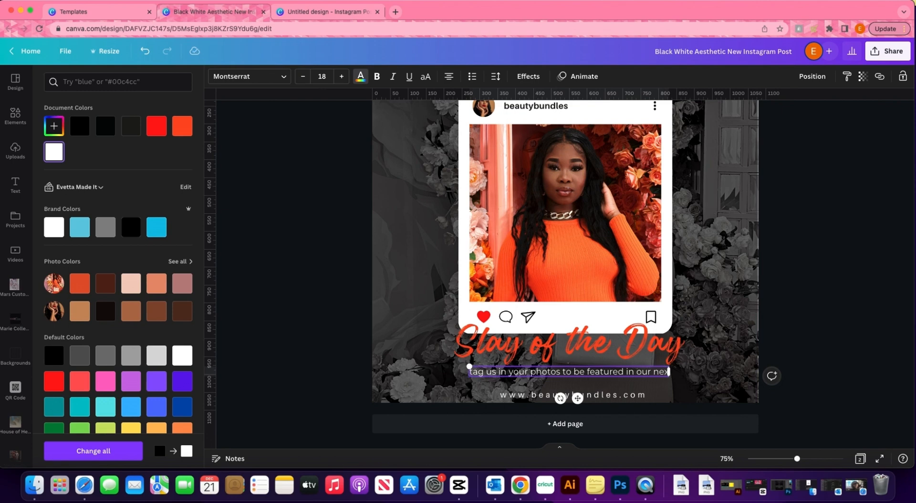
pyautogui.write('t')
pyautogui.write(' sla')
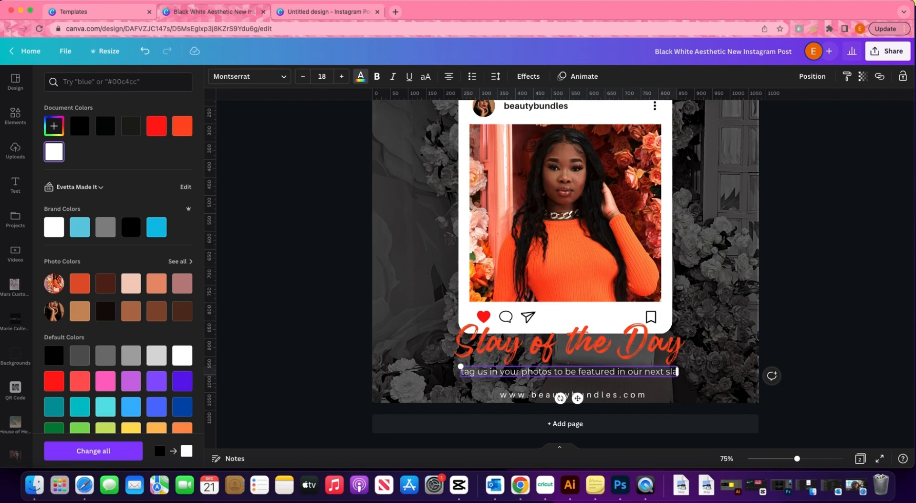
pyautogui.write('y of the day')
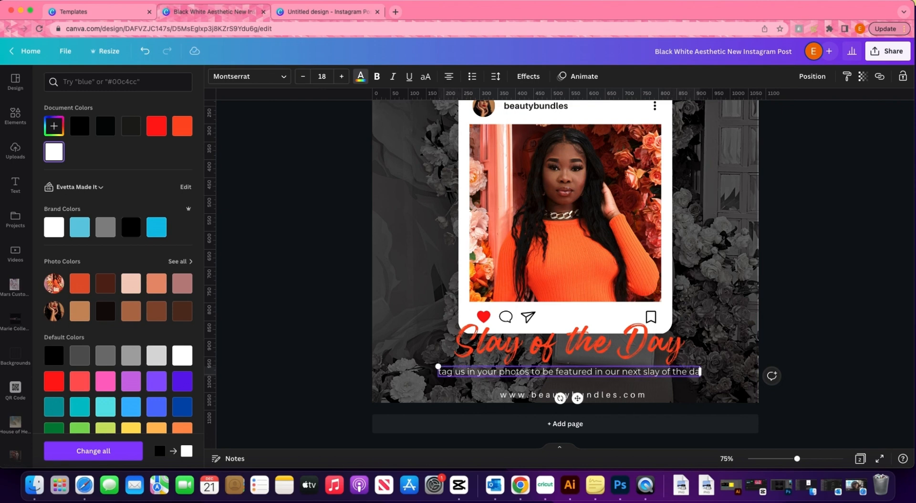
# Step: Set the call-to-action subheading in uppercase and make it bold
pyautogui.click(360, 345)
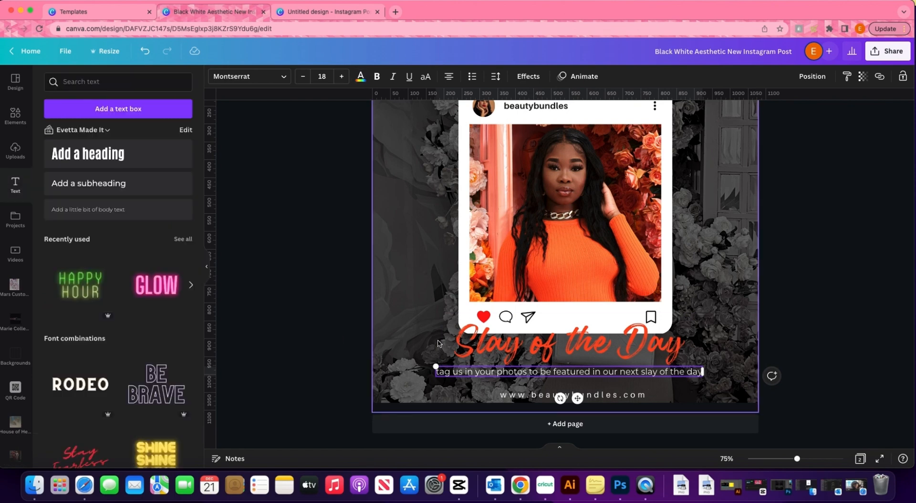
pyautogui.click(425, 77)
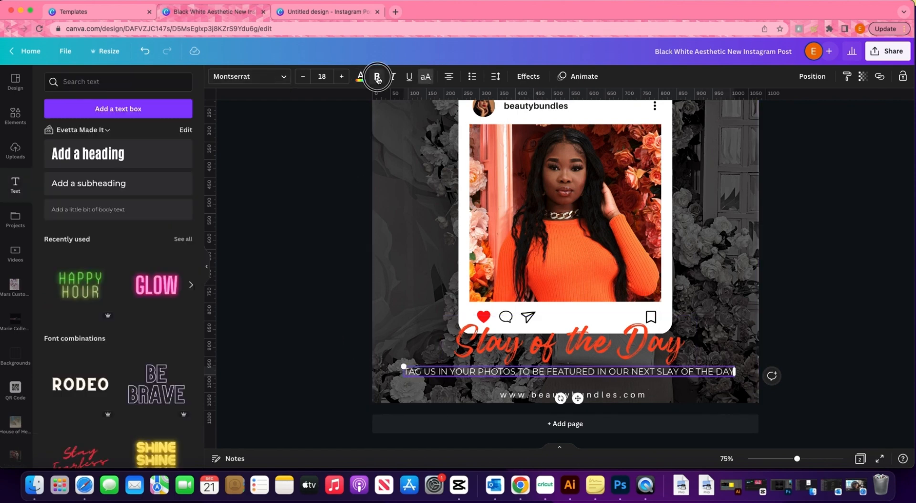
pyautogui.click(275, 260)
pyautogui.click(460, 371)
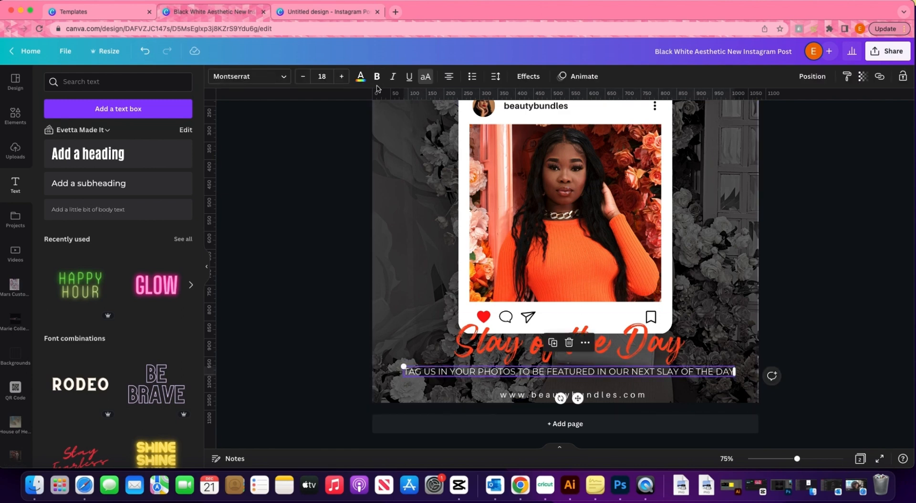
pyautogui.click(376, 76)
pyautogui.click(305, 295)
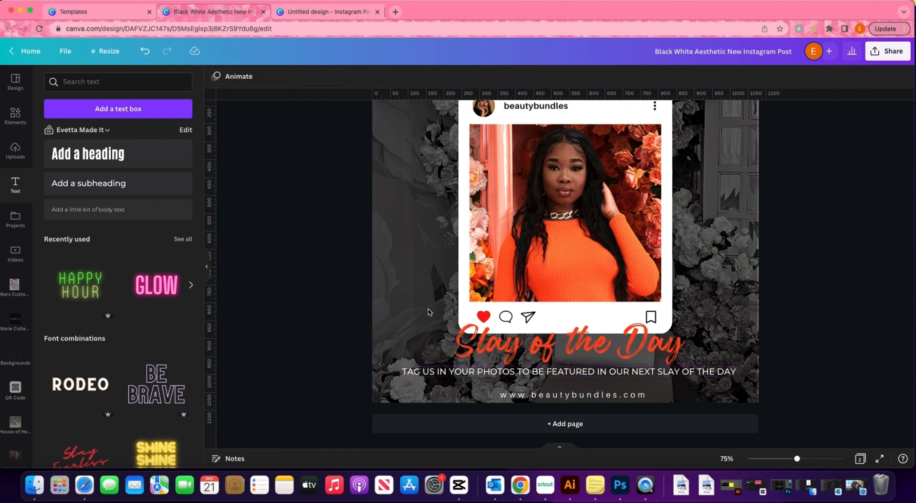
# Step: Narrow the subheading's text box so the sentence wraps onto two lines, and set its line spacing to 1.01
pyautogui.click(583, 373)
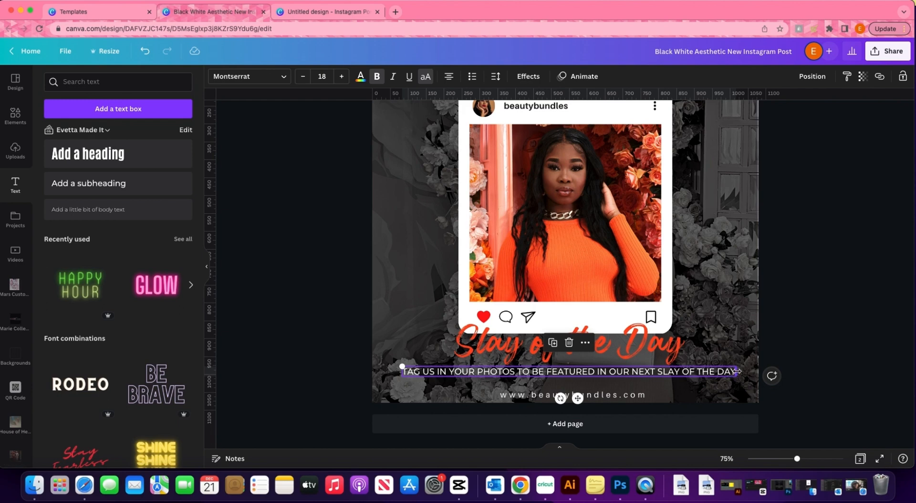
pyautogui.moveTo(737, 371); pyautogui.dragTo(615, 373)
pyautogui.moveTo(615, 373); pyautogui.dragTo(616, 373)
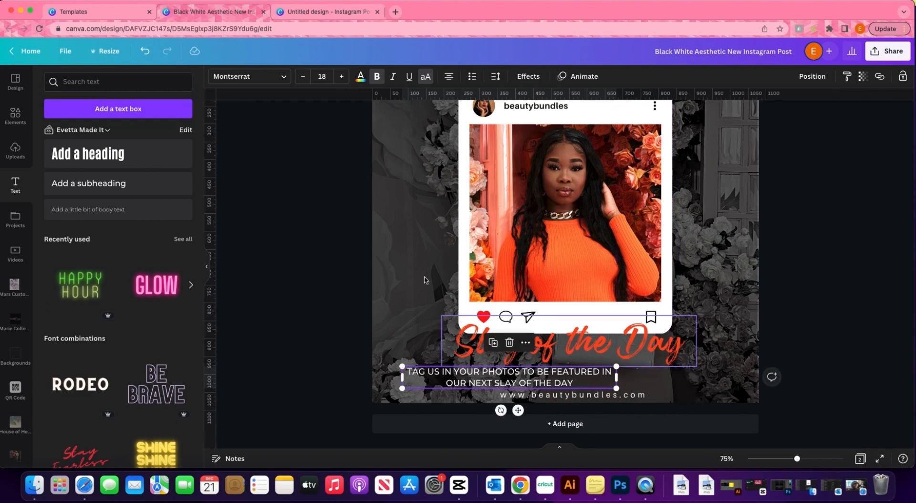
pyautogui.click(496, 76)
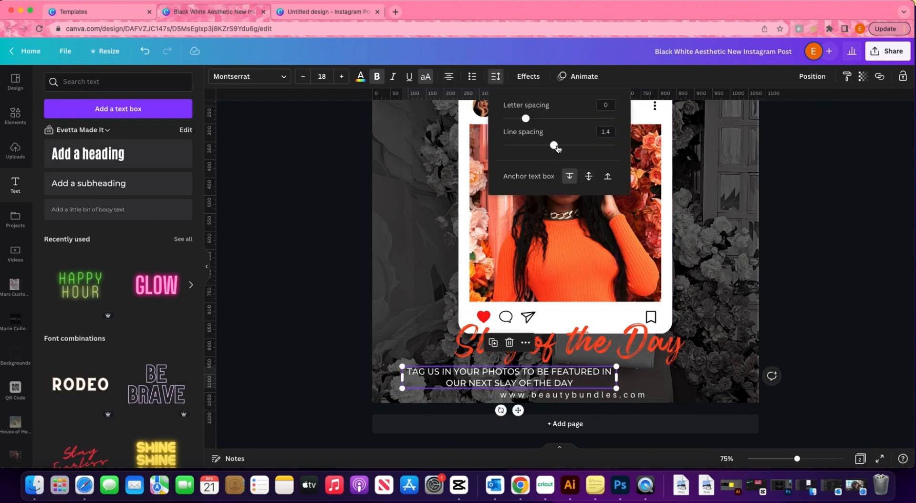
pyautogui.moveTo(556, 147); pyautogui.dragTo(533, 145)
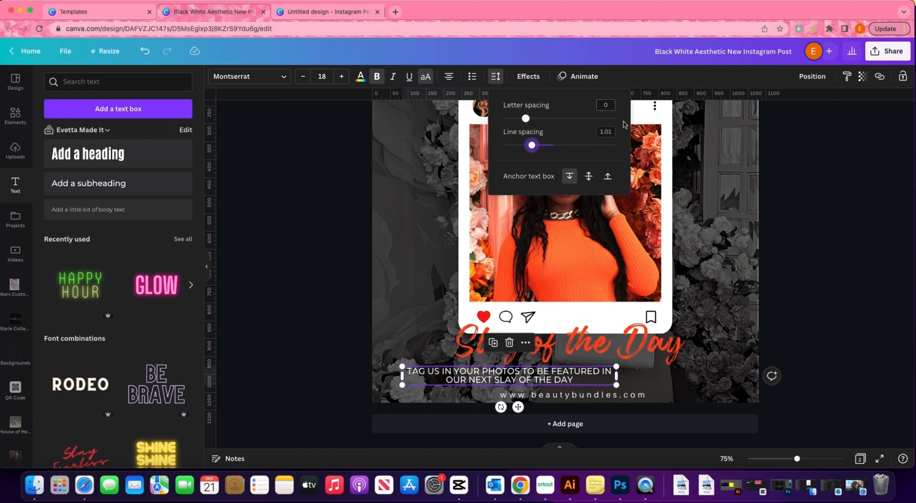
# Step: Centre the subheading horizontally on the page and nudge it up closer to the "Slay of the Day" heading
pyautogui.click(811, 77)
pyautogui.click(776, 163)
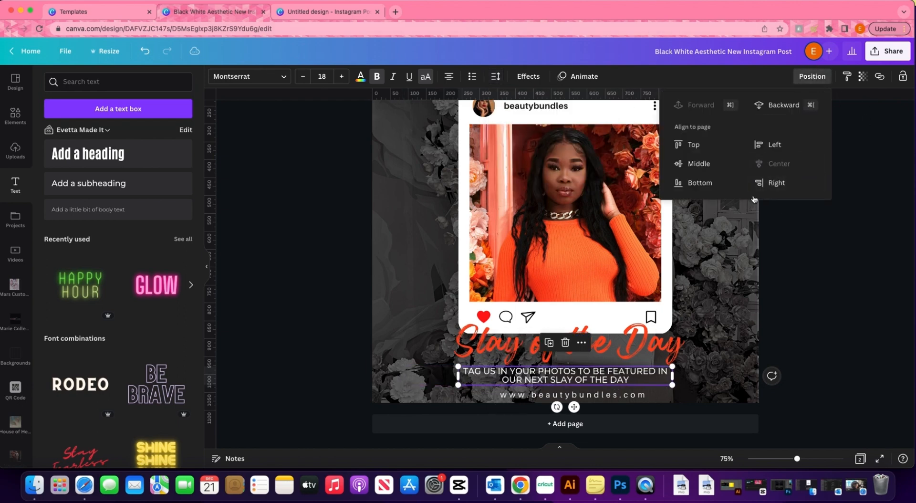
pyautogui.moveTo(600, 382); pyautogui.dragTo(600, 380)
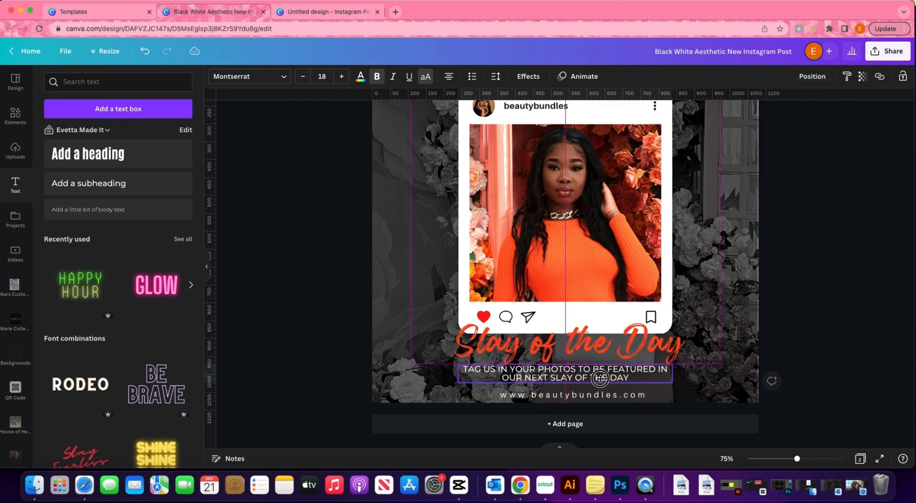
pyautogui.click(782, 307)
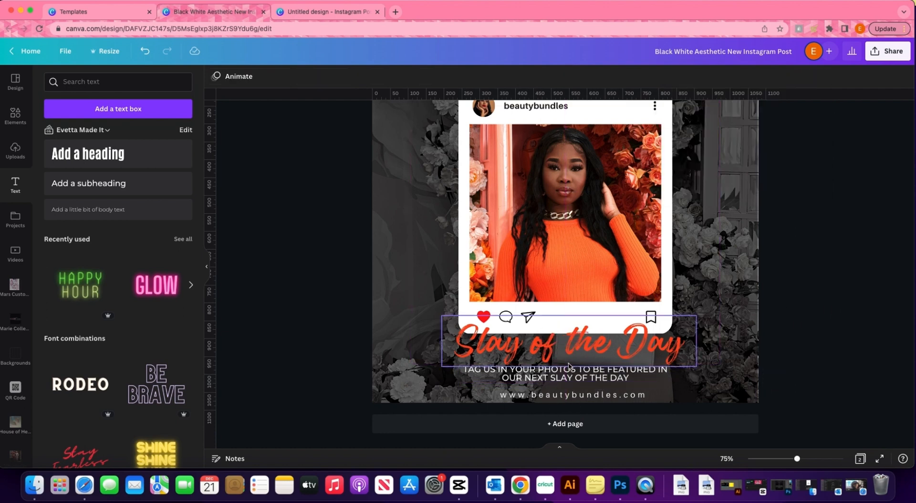
pyautogui.moveTo(577, 377); pyautogui.dragTo(577, 375)
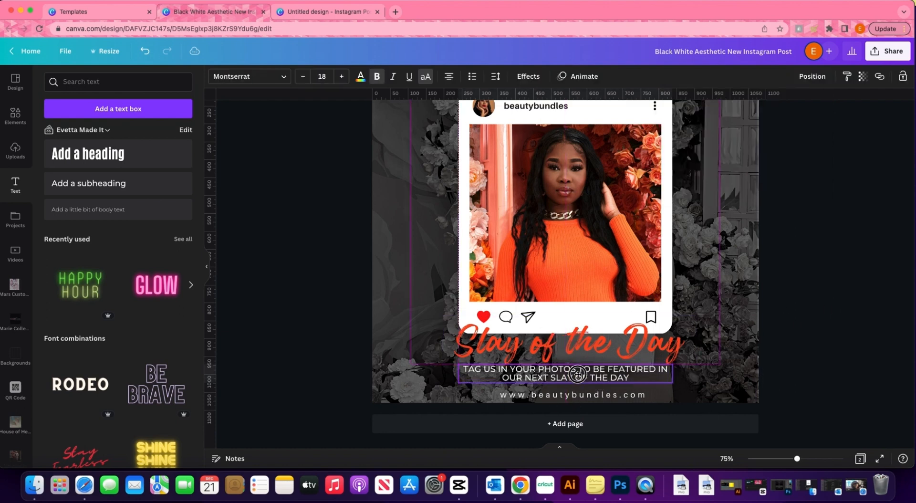
pyautogui.click(830, 320)
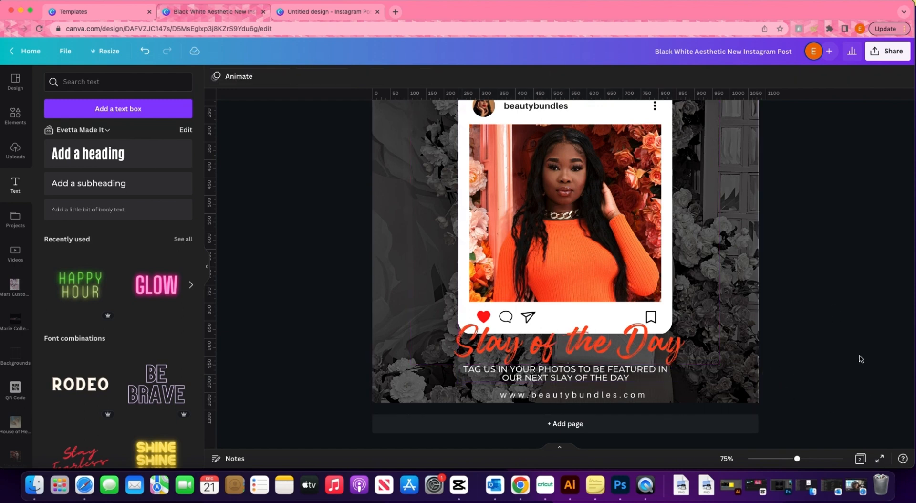
# Step: Stretch the dark overlay rectangle past the right, left and top edges of page 2, and check the design
pyautogui.scroll(2, 861, 359)
pyautogui.scroll(-2, 861, 359)
pyautogui.click(739, 374)
pyautogui.moveTo(759, 215); pyautogui.dragTo(826, 216)
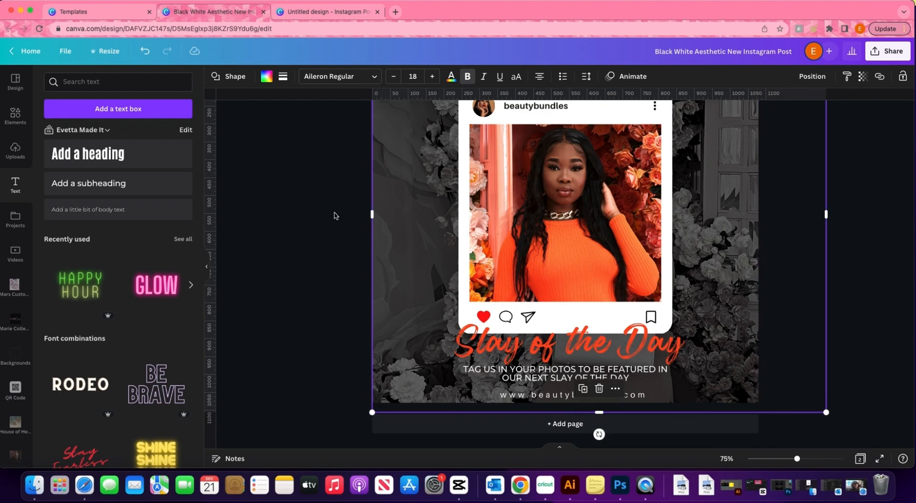
pyautogui.moveTo(373, 211); pyautogui.dragTo(315, 212)
pyautogui.scroll(4, 569, 156)
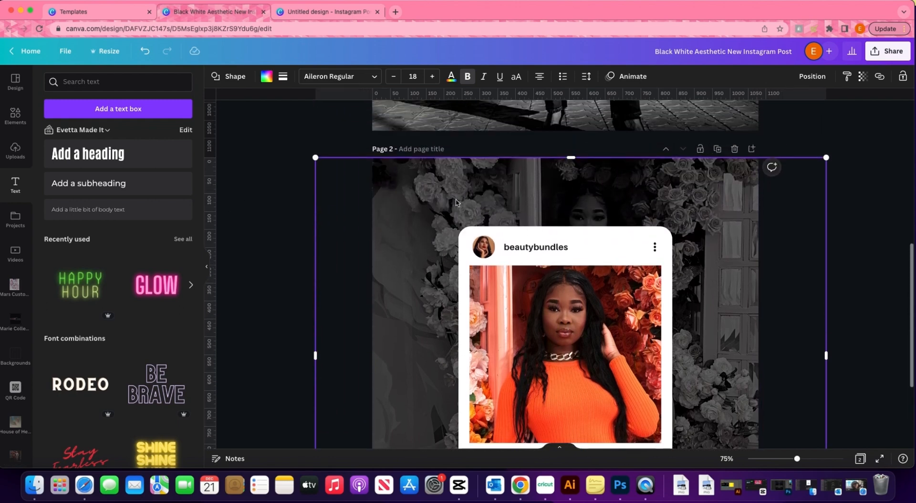
pyautogui.moveTo(570, 157); pyautogui.dragTo(571, 143)
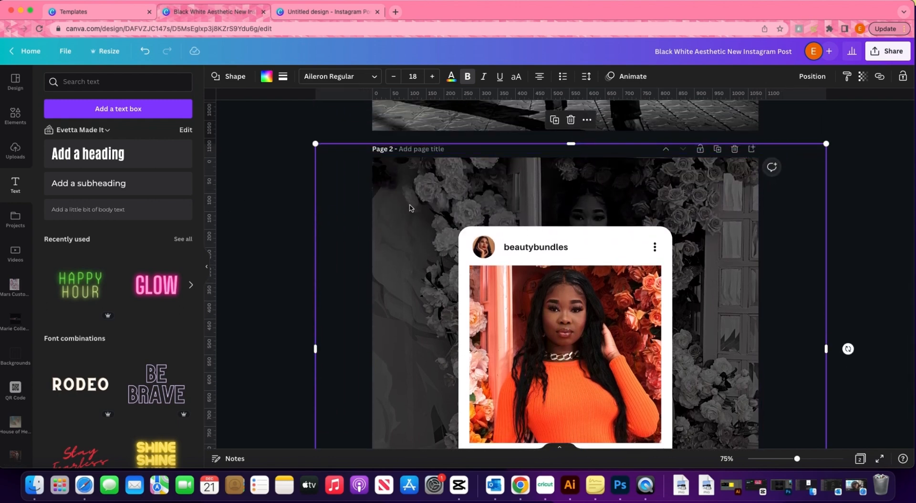
pyautogui.click(226, 204)
pyautogui.scroll(-4, 310, 217)
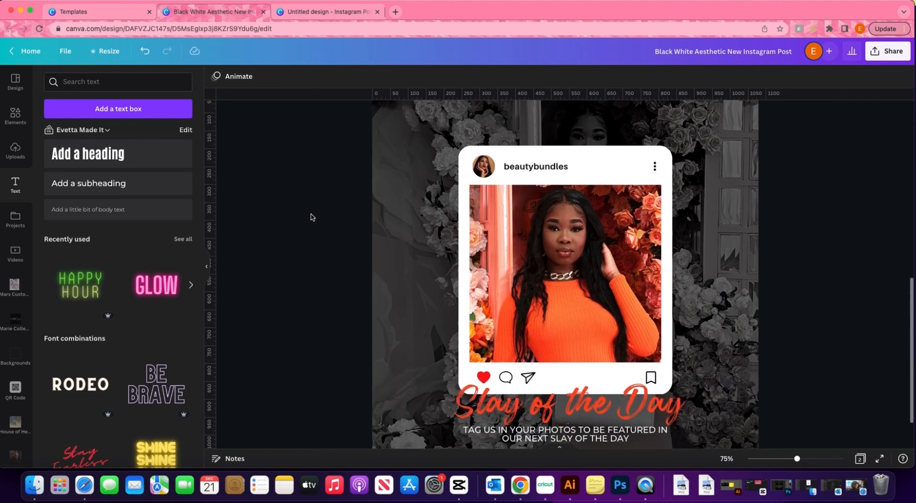
pyautogui.scroll(-1, 314, 215)
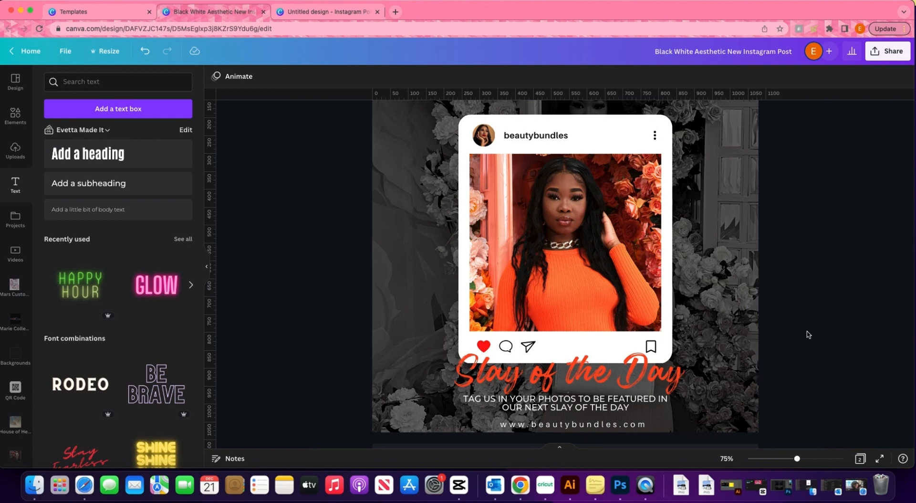
# Step: Search the elements library for "instagram likes"
pyautogui.scroll(2, 747, 312)
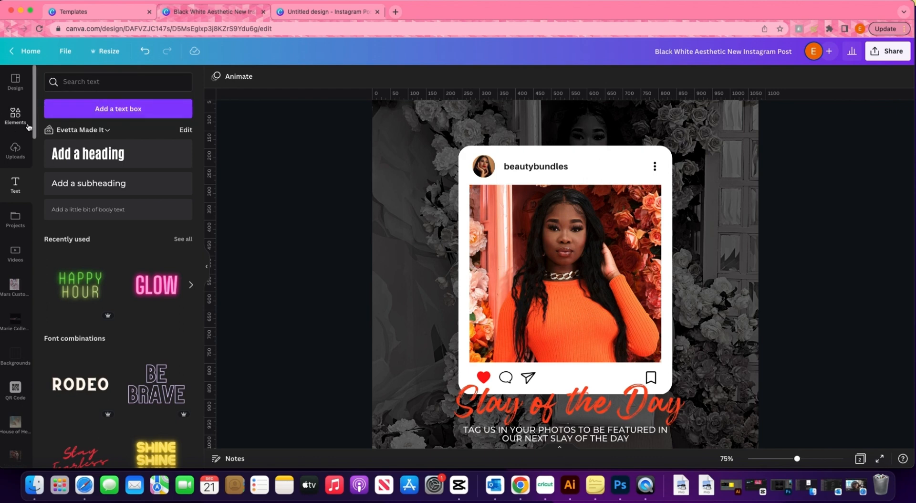
pyautogui.click(16, 114)
pyautogui.click(141, 83)
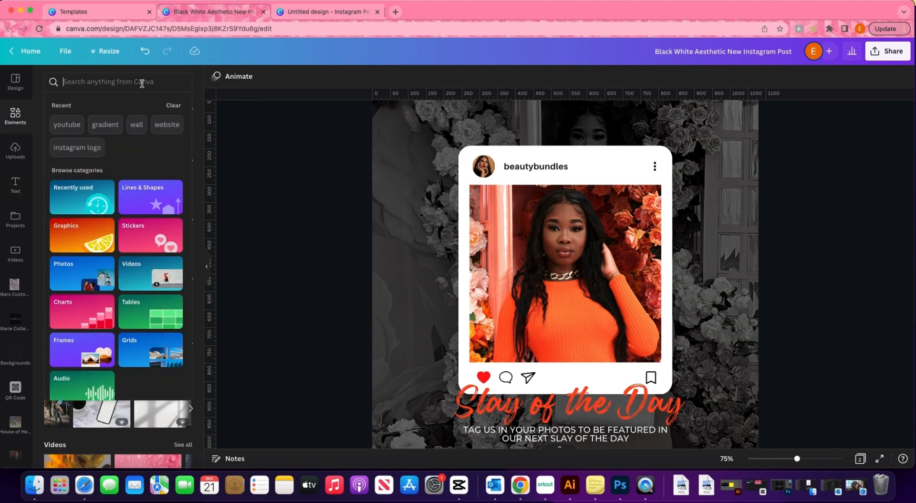
pyautogui.write('insta')
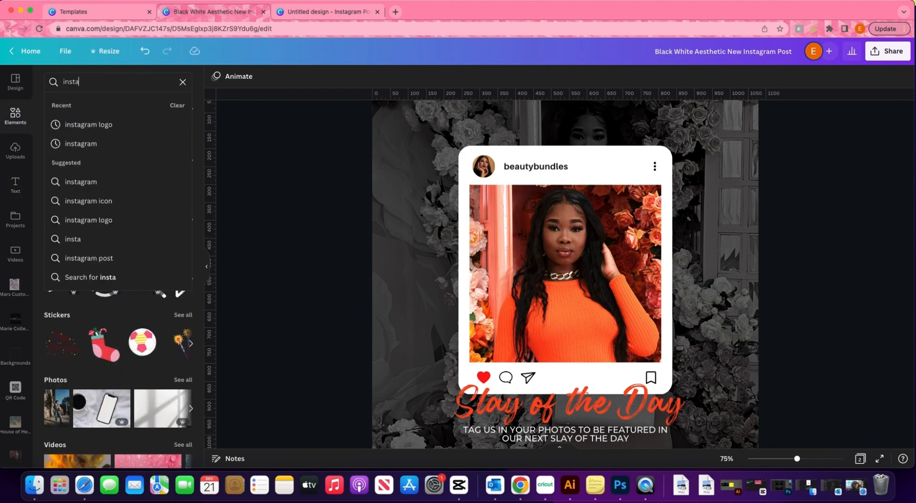
pyautogui.click(127, 201)
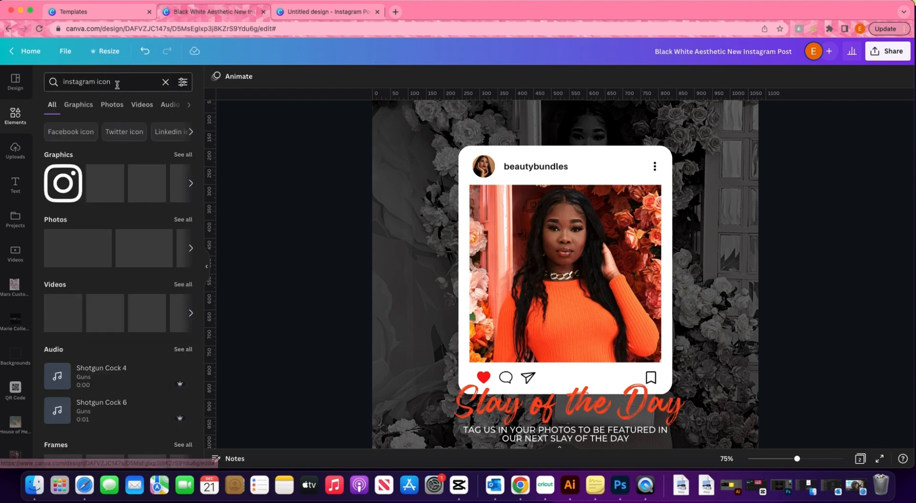
pyautogui.write('ili')
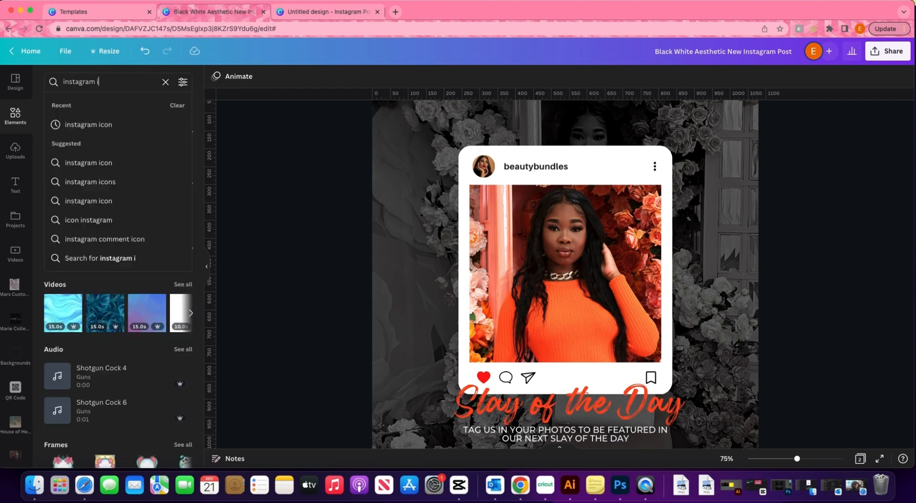
pyautogui.press('BackSpace')
pyautogui.press('BackSpace')
pyautogui.press('BackSpace')
pyautogui.press('BackSpace')
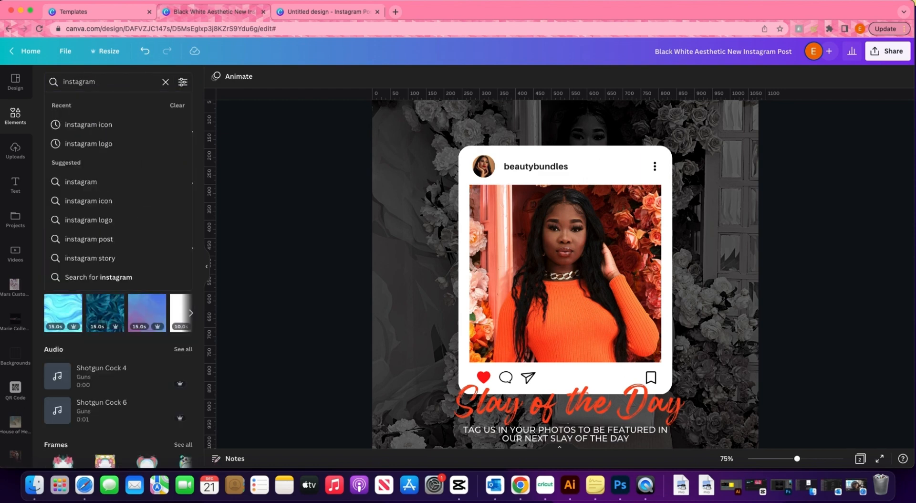
pyautogui.write('like')
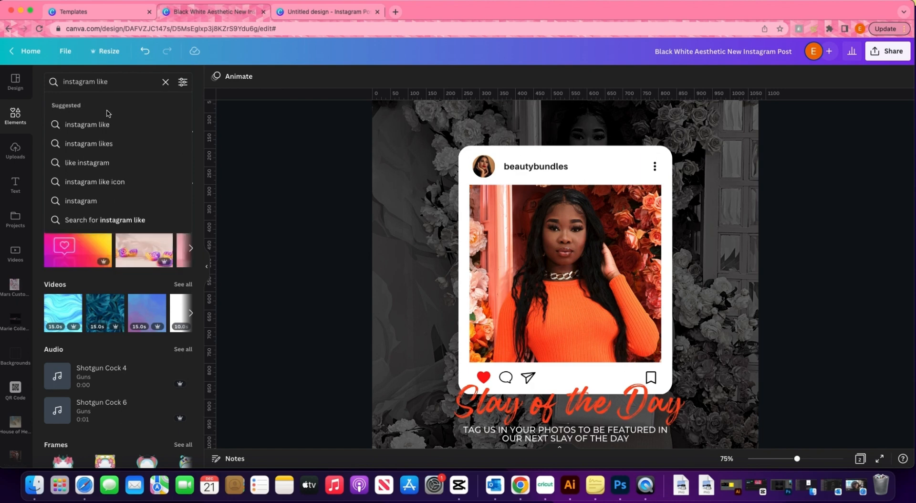
pyautogui.click(112, 144)
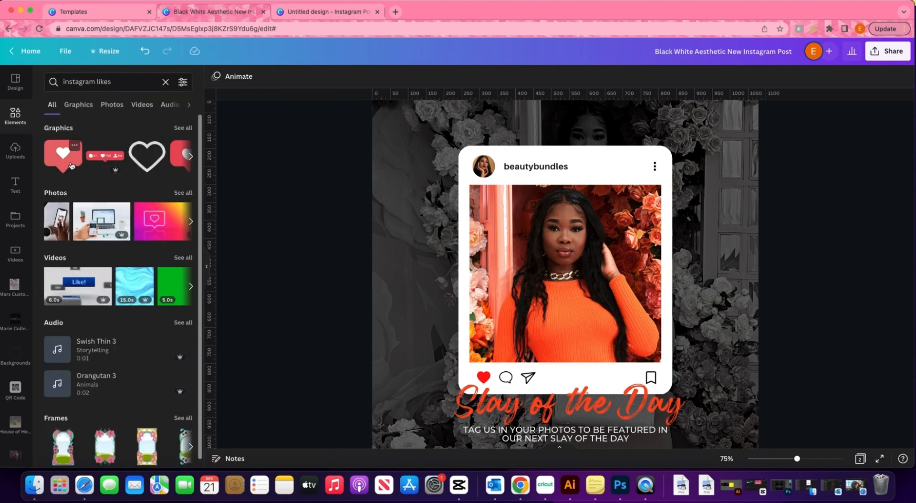
# Step: Add the speech-bubble graphic with a white heart, shrink and tilt it, and place it beside the post card's upper-left corner
pyautogui.hscroll(5, 147, 163)
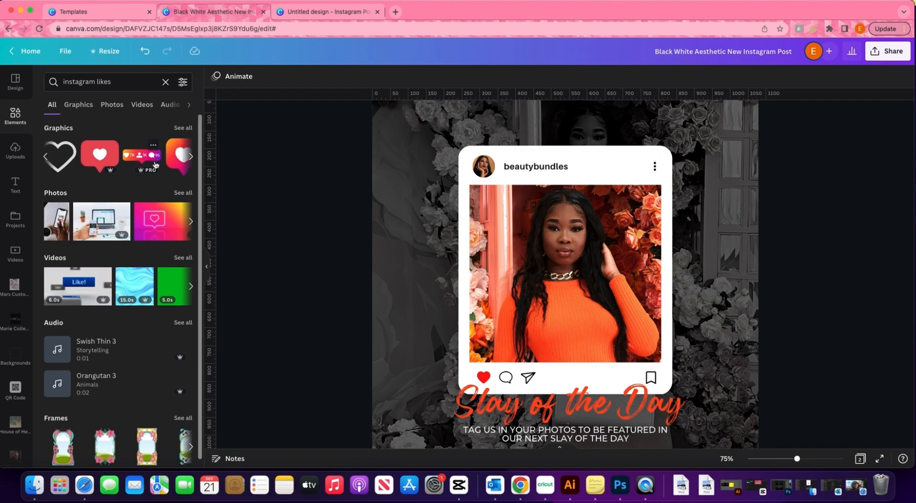
pyautogui.hscroll(3, 155, 164)
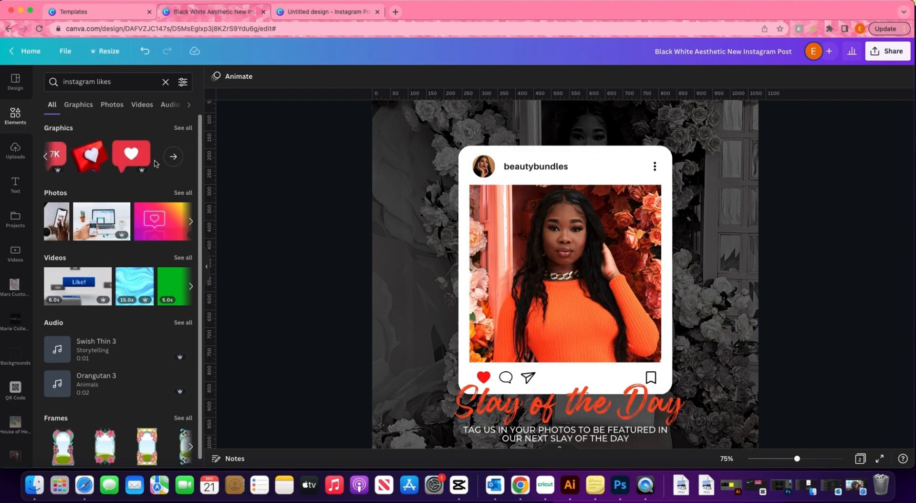
pyautogui.hscroll(3, 155, 164)
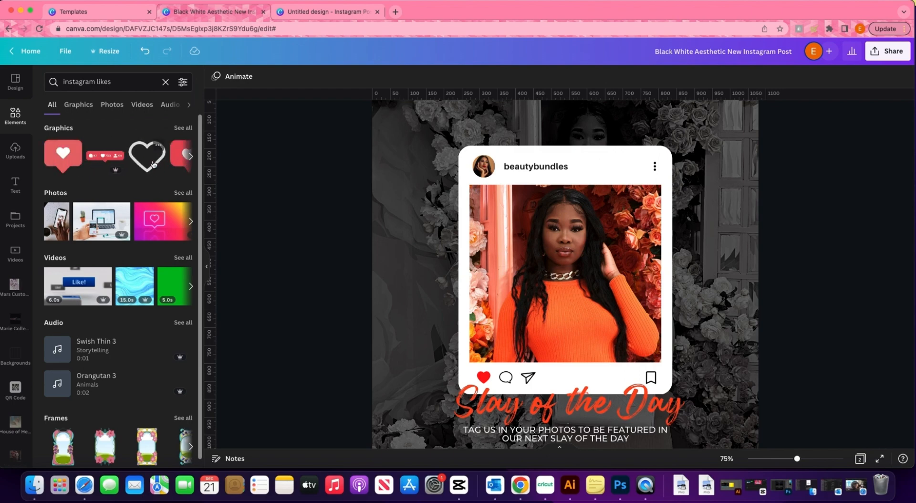
pyautogui.click(76, 165)
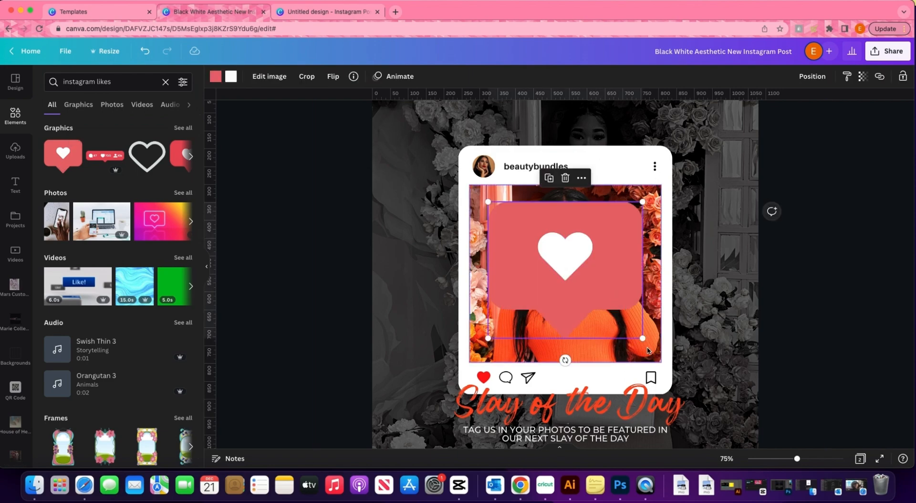
pyautogui.moveTo(643, 338); pyautogui.dragTo(523, 261)
pyautogui.moveTo(501, 228); pyautogui.dragTo(447, 185)
# Step: Recolour the like bubble's background with the bright red from the document colours
pyautogui.click(215, 76)
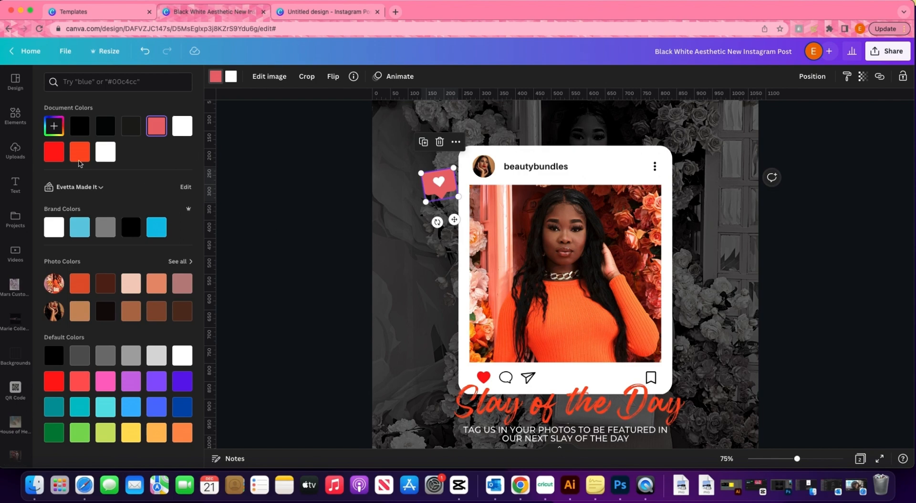
pyautogui.click(54, 152)
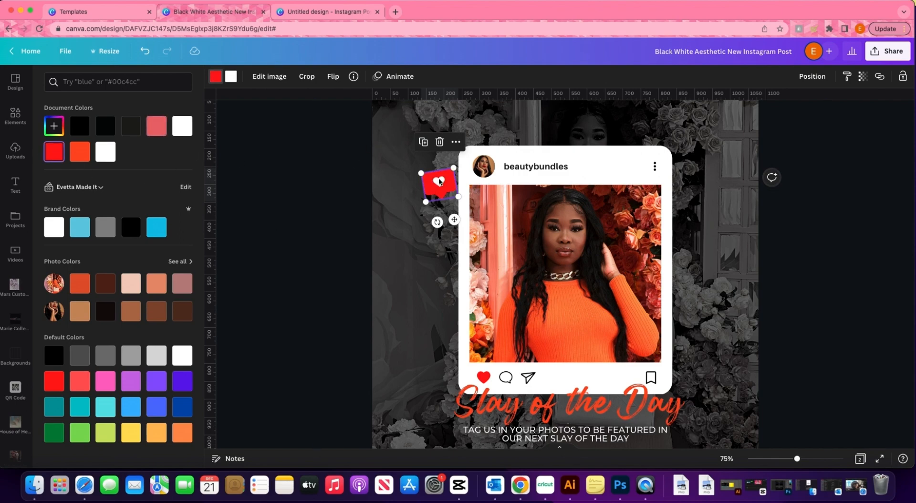
pyautogui.click(355, 189)
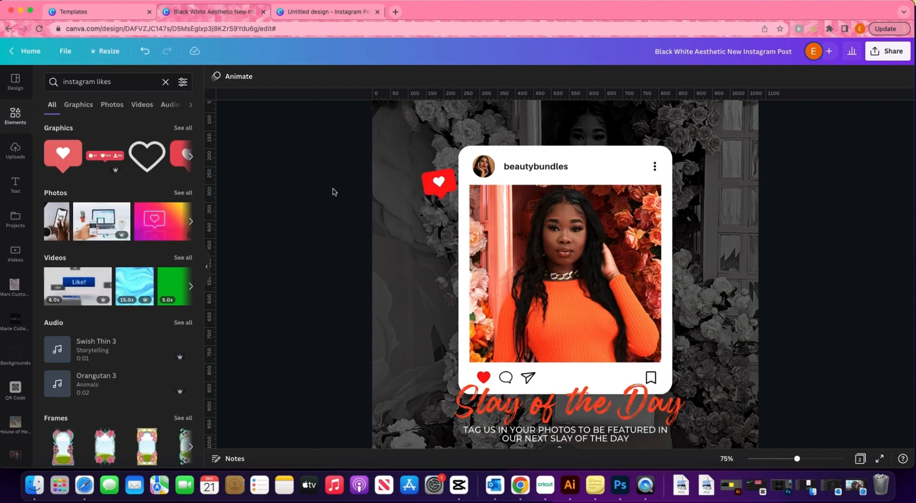
# Step: Duplicate the red like bubble and place the copy just outside the post card's right edge
pyautogui.click(449, 188)
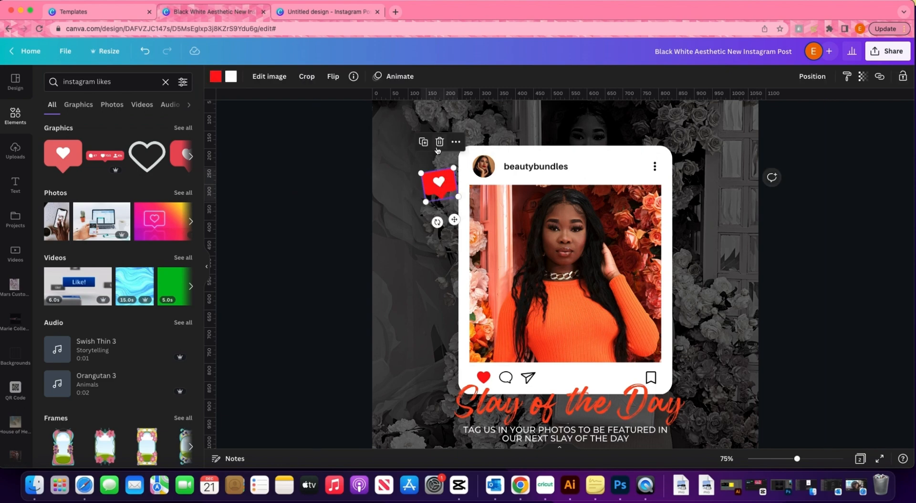
pyautogui.moveTo(457, 188); pyautogui.dragTo(719, 242)
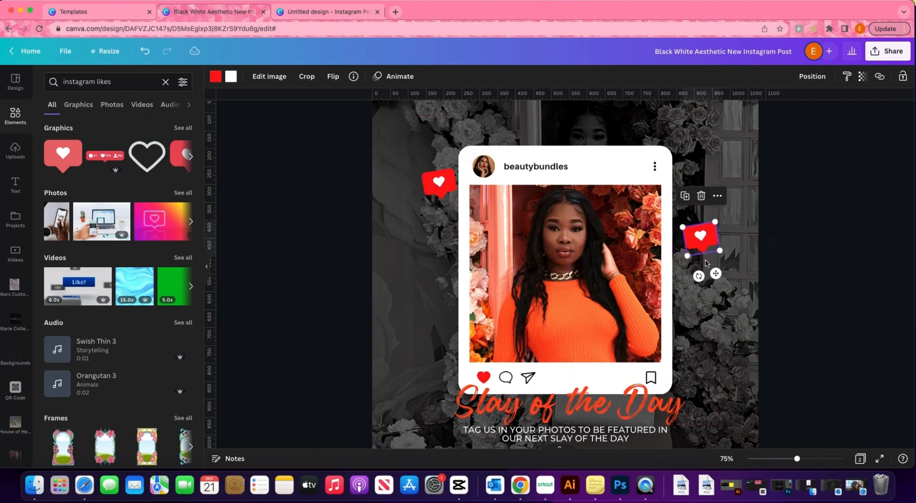
# Step: Adjust the copied like bubble's tilt and move it just above the post card's upper-right corner
pyautogui.moveTo(698, 275); pyautogui.dragTo(689, 278)
pyautogui.moveTo(700, 241); pyautogui.dragTo(653, 135)
pyautogui.click(327, 213)
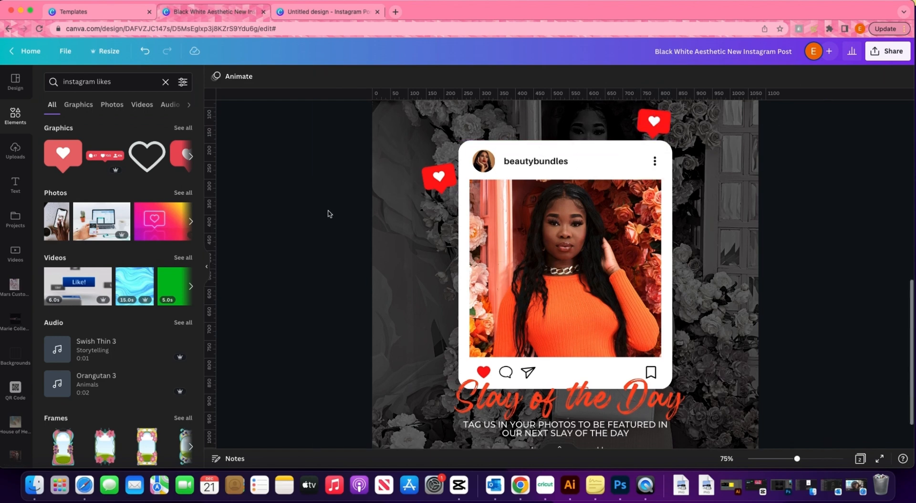
# Step: Move the left like bubble down along the card's left edge, beside the upper part of the model photo
pyautogui.scroll(-1, 456, 141)
pyautogui.moveTo(439, 154); pyautogui.dragTo(436, 229)
pyautogui.click(339, 182)
pyautogui.scroll(-1, 805, 215)
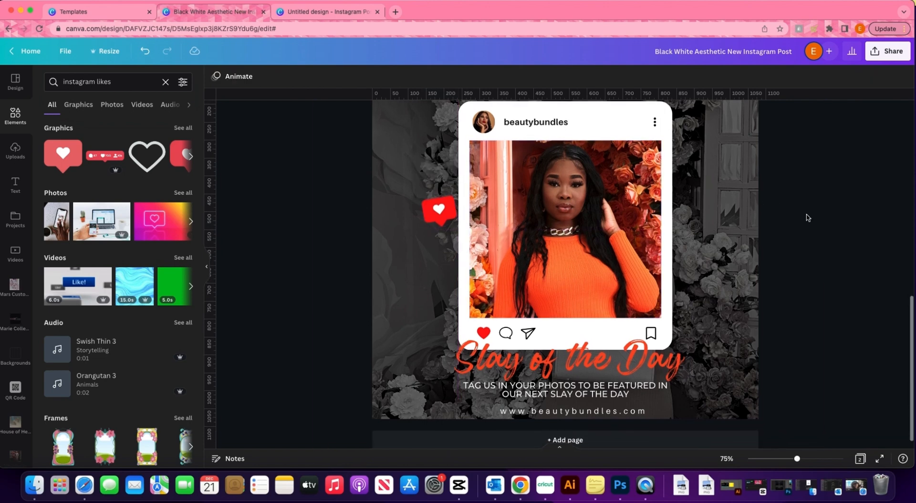
# Step: Duplicate the left like bubble, tilt the copy the opposite way and place it over the card's lower-right edge
pyautogui.click(434, 223)
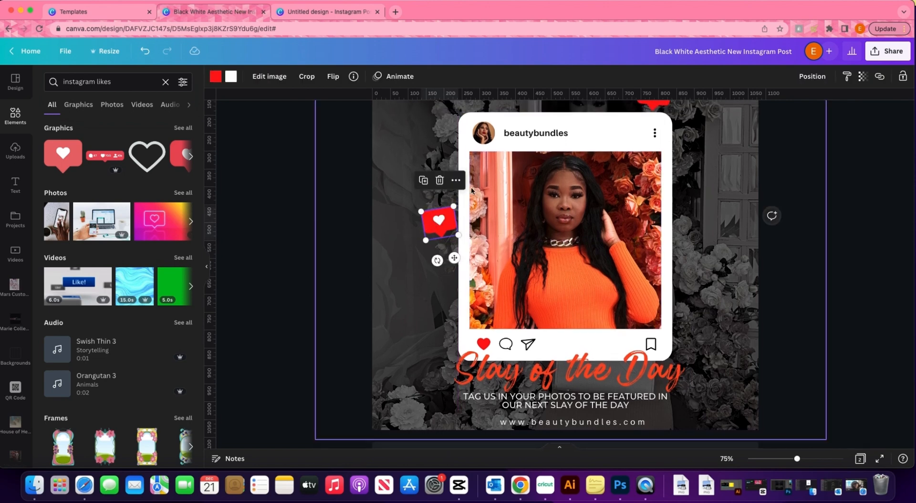
pyautogui.click(428, 186)
pyautogui.moveTo(451, 234); pyautogui.dragTo(715, 301)
pyautogui.moveTo(727, 337); pyautogui.dragTo(701, 340)
pyautogui.moveTo(705, 306); pyautogui.dragTo(676, 315)
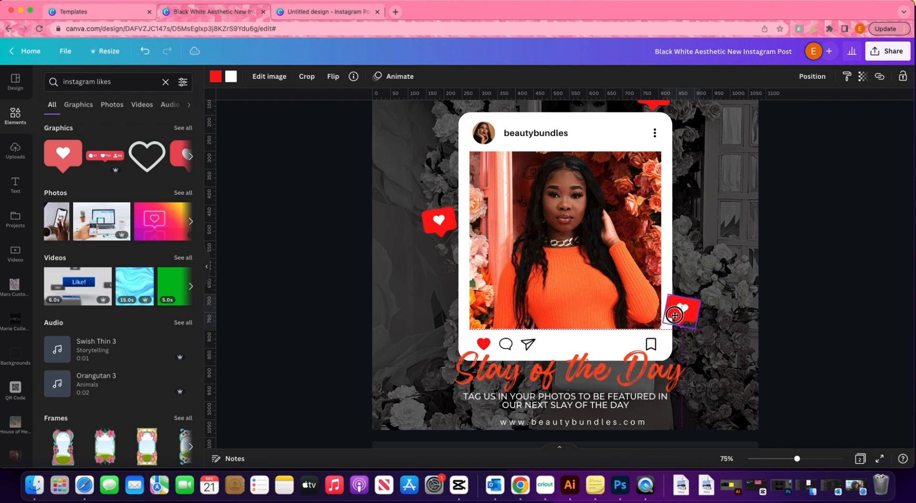
# Step: Recolour all three like bubbles with the orange-red from the document colours
pyautogui.keyDown('shift'); pyautogui.click(438, 220); pyautogui.keyUp('shift')
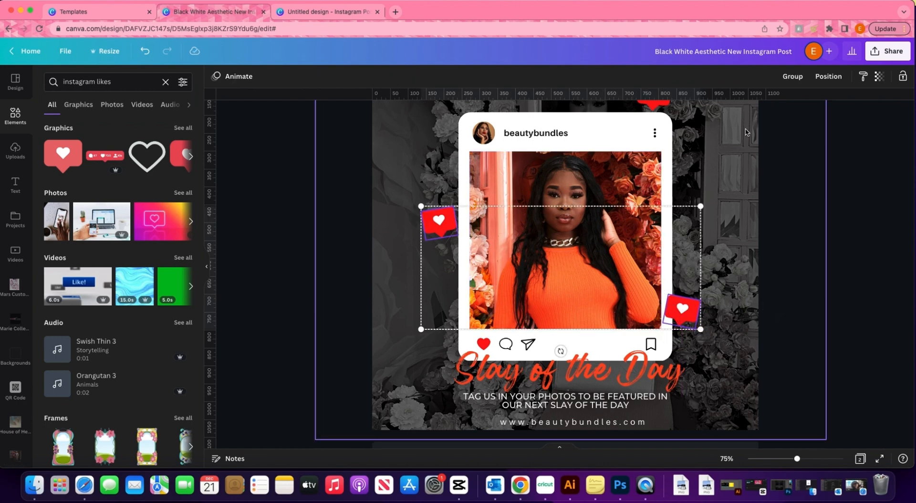
pyautogui.click(734, 243)
pyautogui.click(767, 249)
pyautogui.click(682, 310)
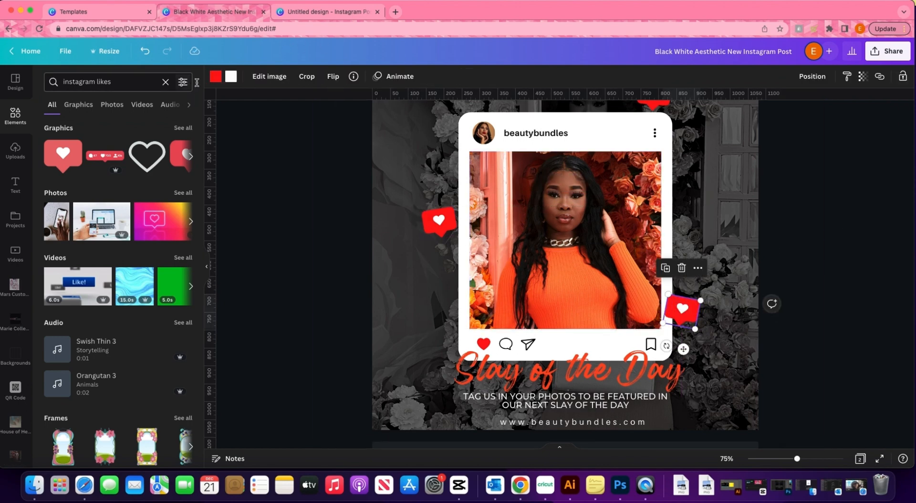
pyautogui.click(215, 76)
pyautogui.click(53, 155)
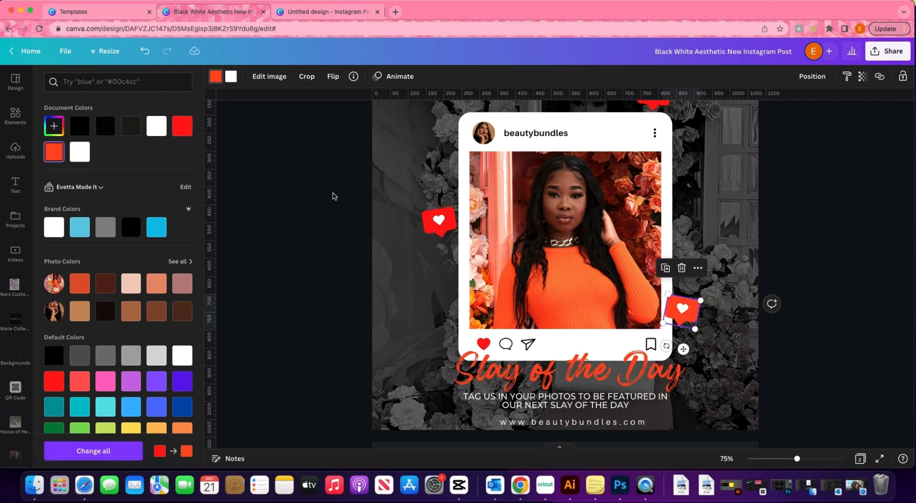
pyautogui.click(437, 222)
pyautogui.click(54, 152)
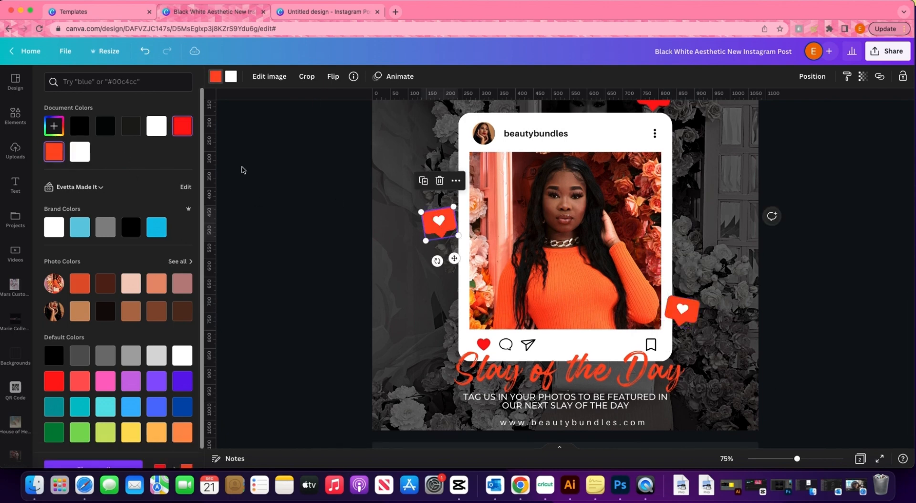
pyautogui.scroll(1, 307, 184)
pyautogui.click(639, 114)
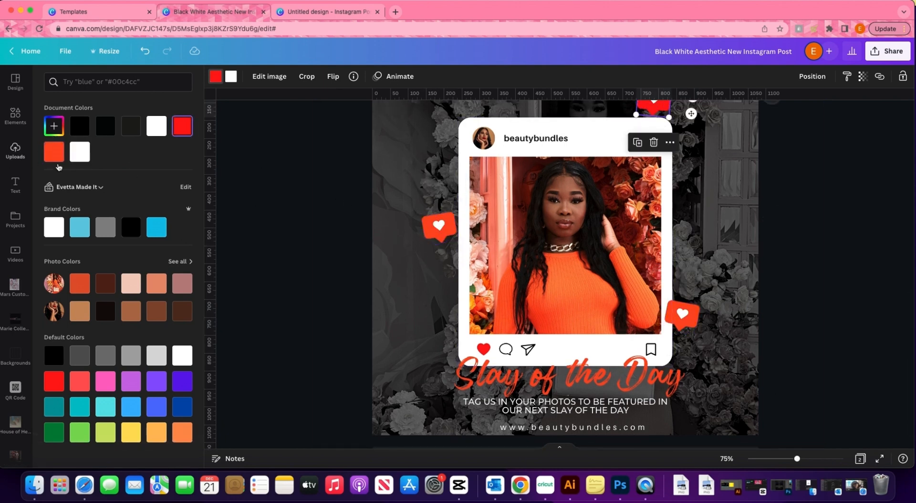
pyautogui.click(54, 152)
pyautogui.click(261, 181)
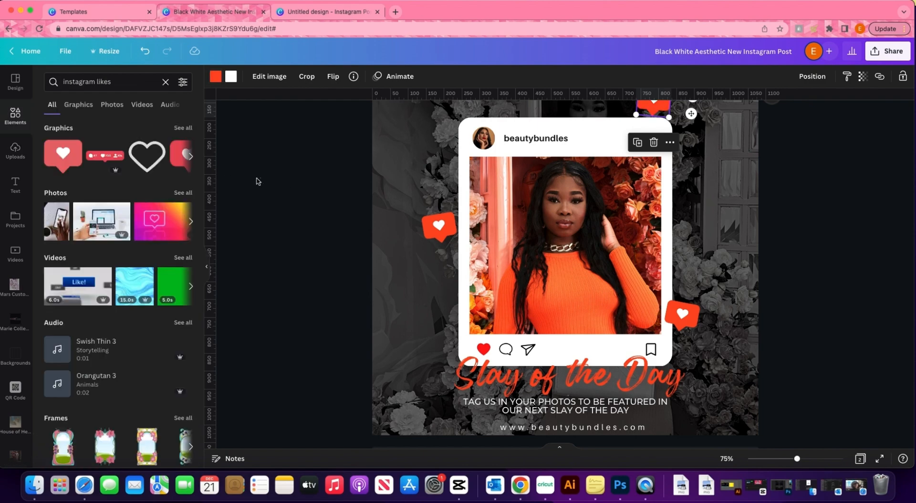
# Step: Move the upper like bubble down so it overlaps the post card's upper-right corner
pyautogui.scroll(2, 832, 278)
pyautogui.scroll(-2, 828, 278)
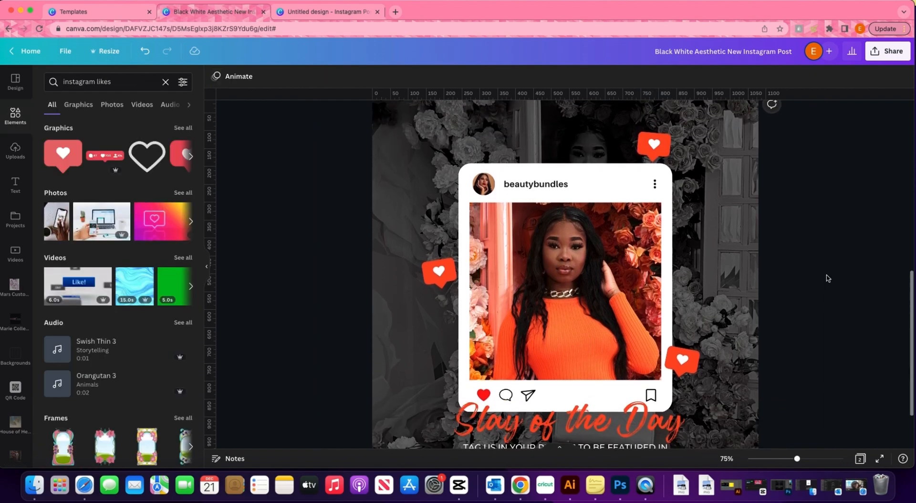
pyautogui.moveTo(654, 143); pyautogui.dragTo(647, 195)
pyautogui.click(834, 195)
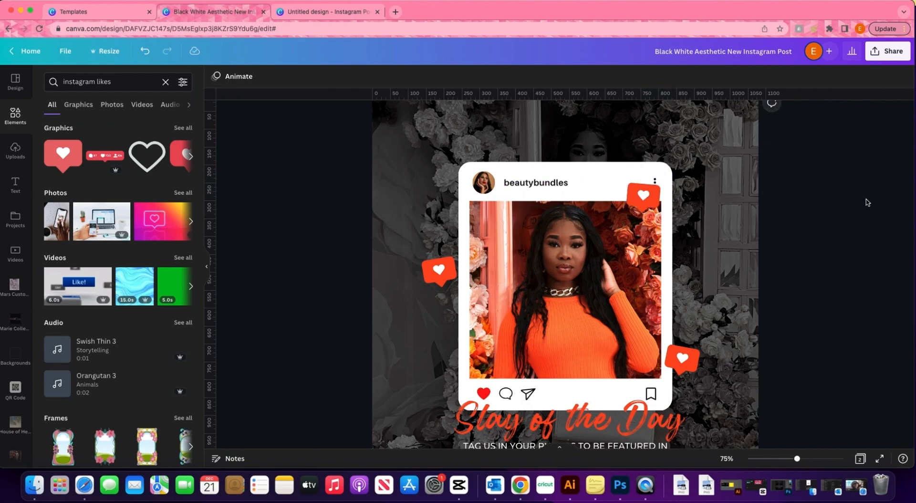
pyautogui.scroll(-2, 868, 202)
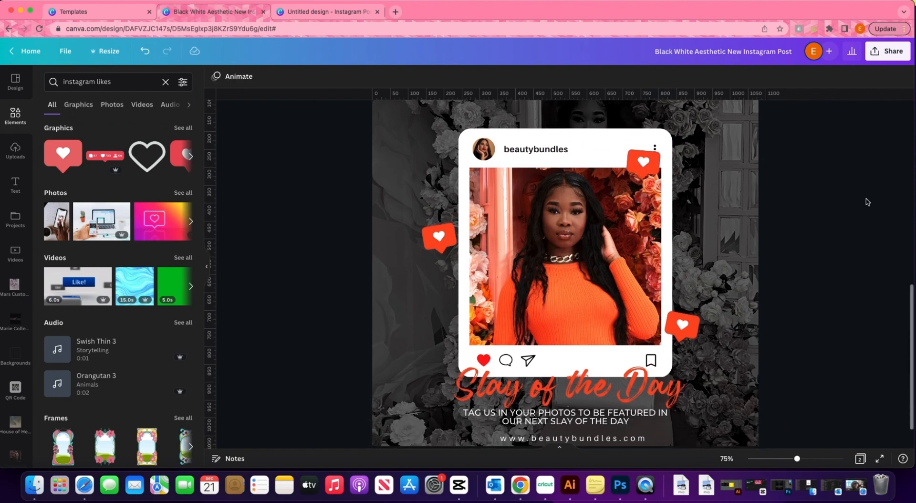
pyautogui.scroll(-1, 867, 202)
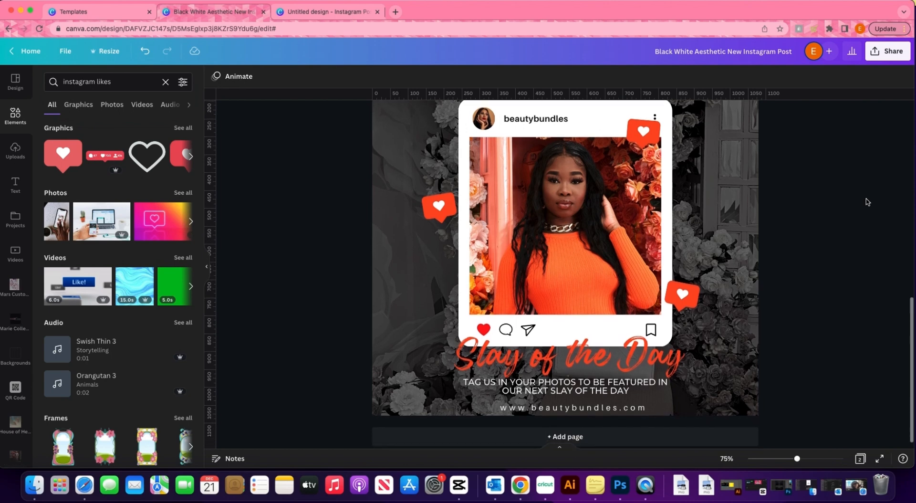
pyautogui.scroll(4, 867, 201)
pyautogui.scroll(1, 867, 202)
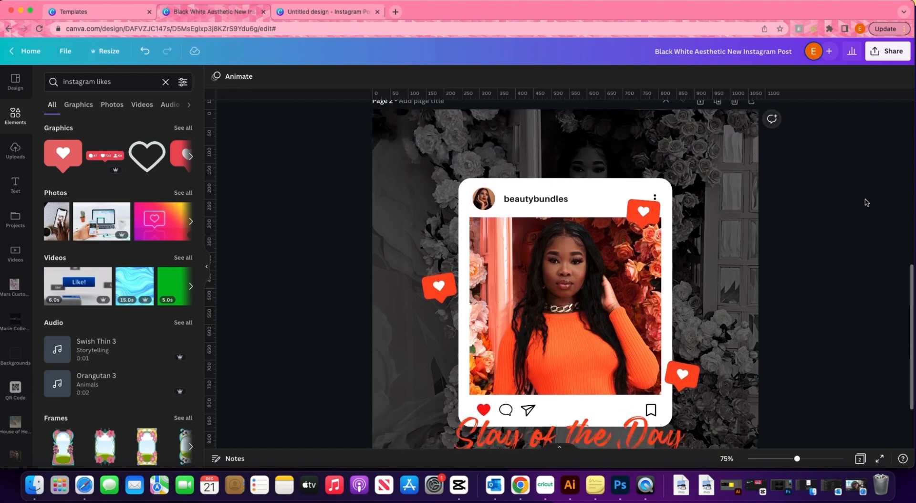
# Step: Add the white Beauty Bundles logo to page 2, shrink it and centre it above the post card
pyautogui.press('super+space')
pyautogui.write('be')
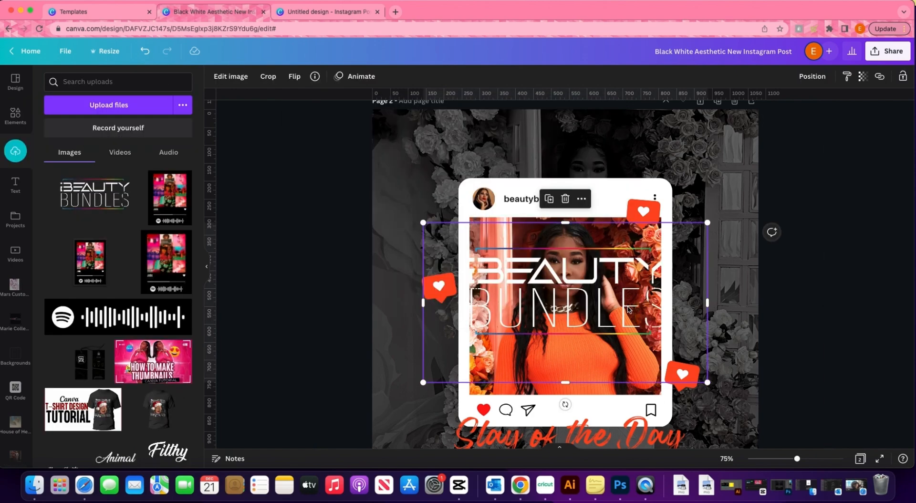
pyautogui.moveTo(627, 304); pyautogui.dragTo(722, 164)
pyautogui.scroll(1, 721, 164)
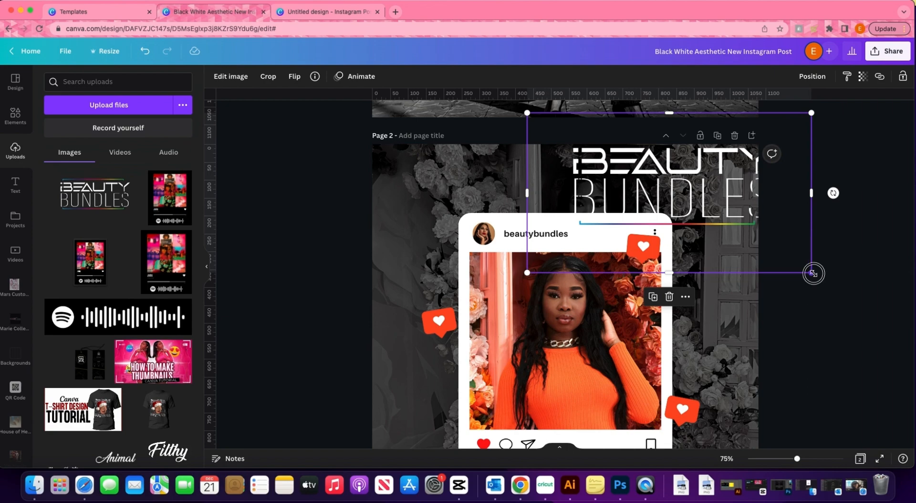
pyautogui.moveTo(813, 274); pyautogui.dragTo(706, 204)
pyautogui.moveTo(622, 166); pyautogui.dragTo(577, 185)
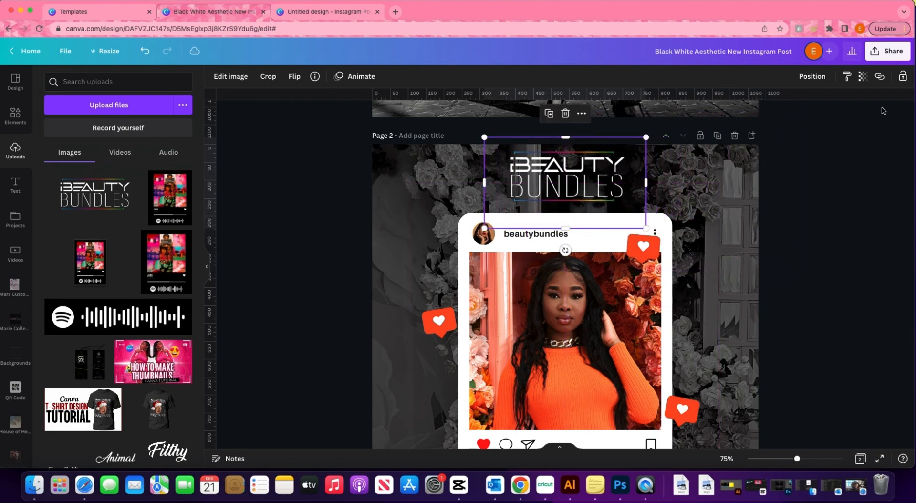
pyautogui.click(812, 77)
pyautogui.click(882, 186)
pyautogui.click(877, 186)
pyautogui.scroll(-1, 818, 194)
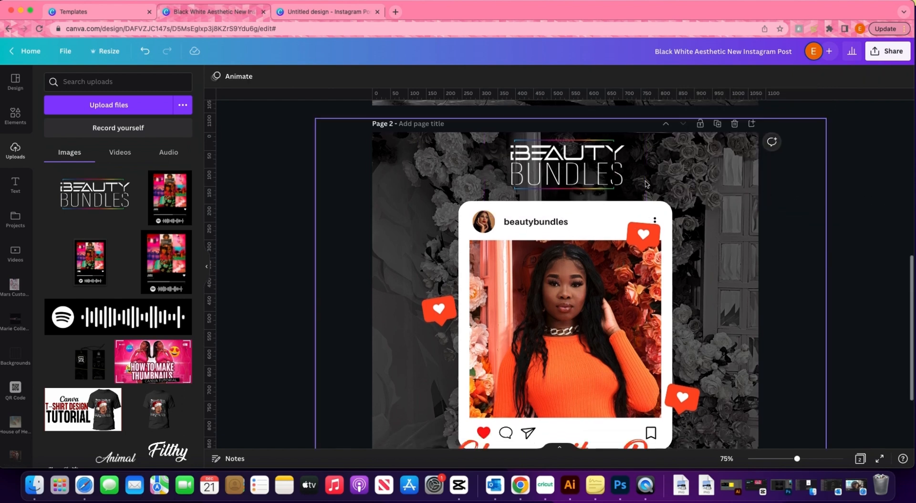
# Step: Shrink the Beauty Bundles logo a little more and align it to the horizontal centre of the page
pyautogui.click(606, 177)
pyautogui.moveTo(487, 126); pyautogui.dragTo(512, 141)
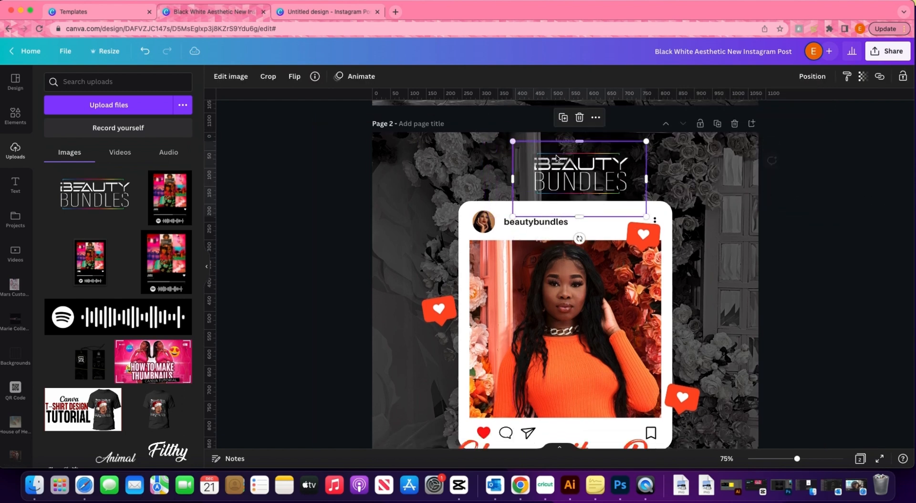
pyautogui.moveTo(570, 164); pyautogui.dragTo(564, 151)
pyautogui.click(812, 77)
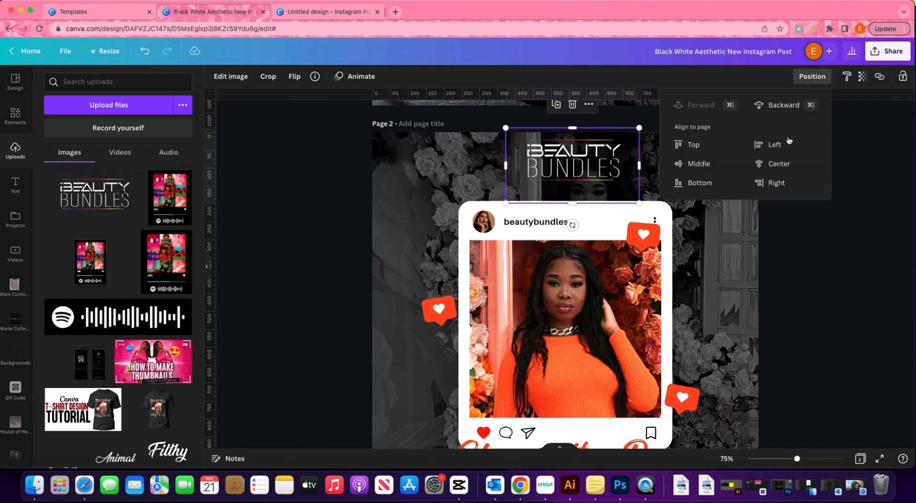
pyautogui.click(777, 162)
pyautogui.click(826, 246)
pyautogui.click(816, 223)
# Step: Nudge the Beauty Bundles logo slightly down in the space above the post card
pyautogui.scroll(-1, 816, 224)
pyautogui.scroll(-3, 816, 223)
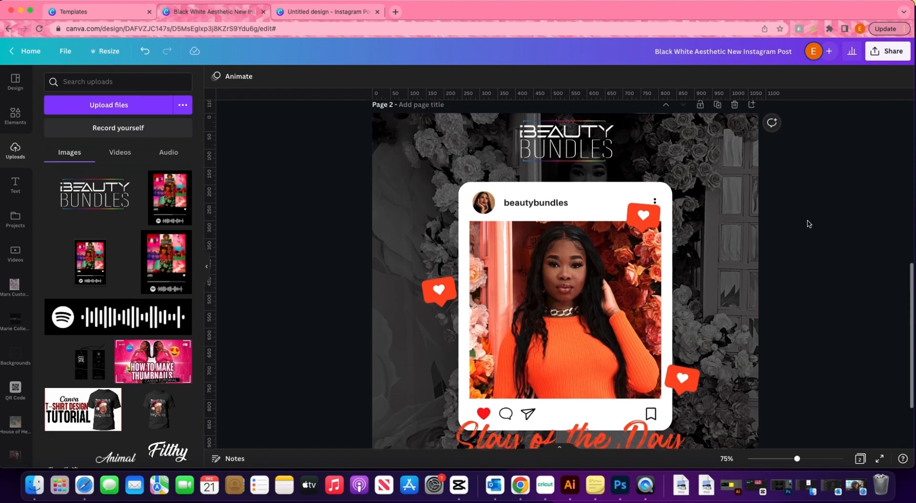
pyautogui.scroll(-5, 808, 224)
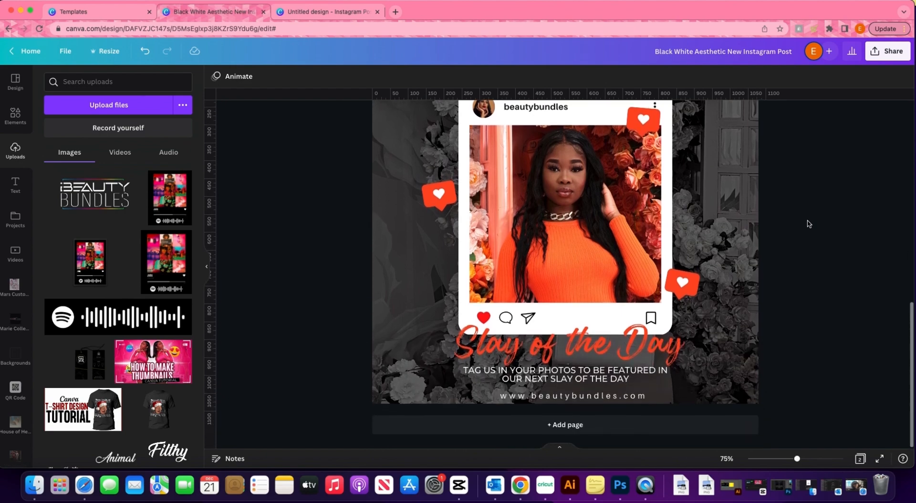
pyautogui.press('super+minus')
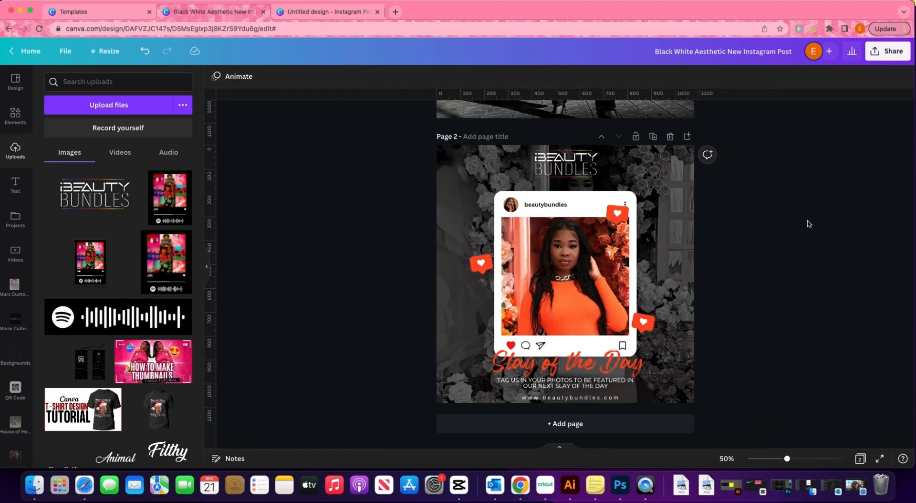
pyautogui.click(586, 165)
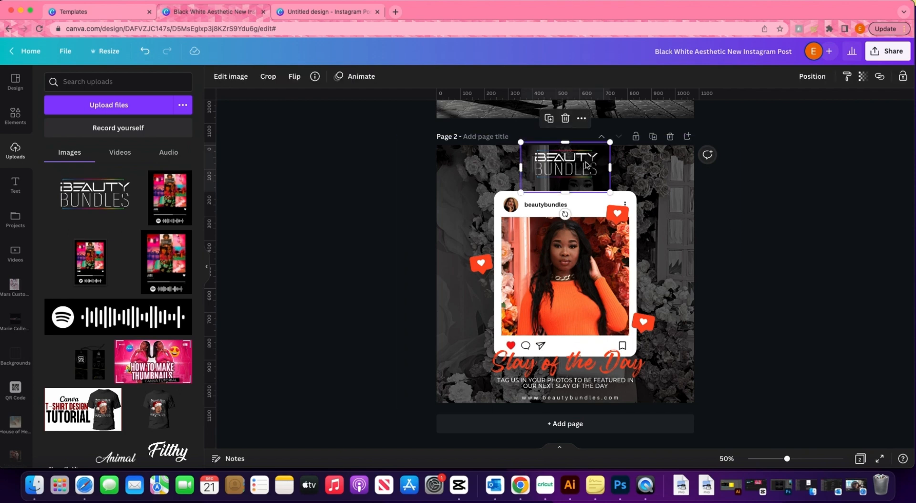
pyautogui.moveTo(586, 166); pyautogui.dragTo(586, 166)
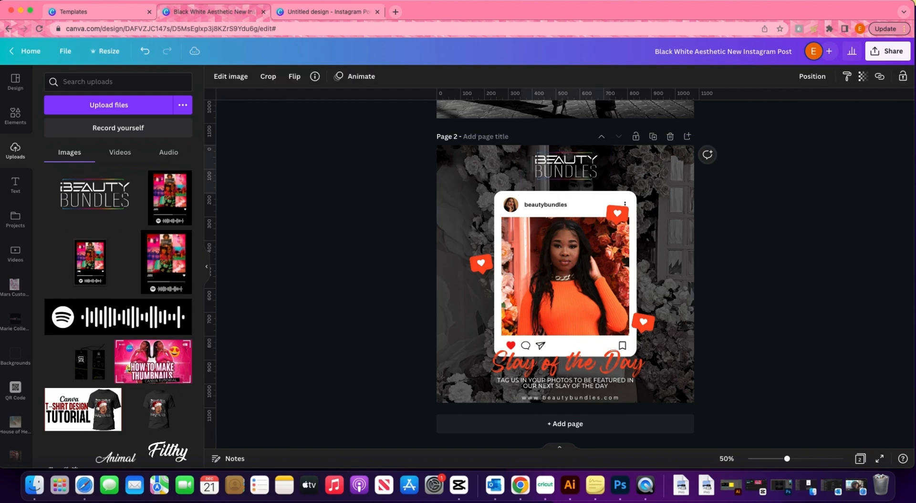
pyautogui.click(840, 302)
pyautogui.scroll(1, 790, 317)
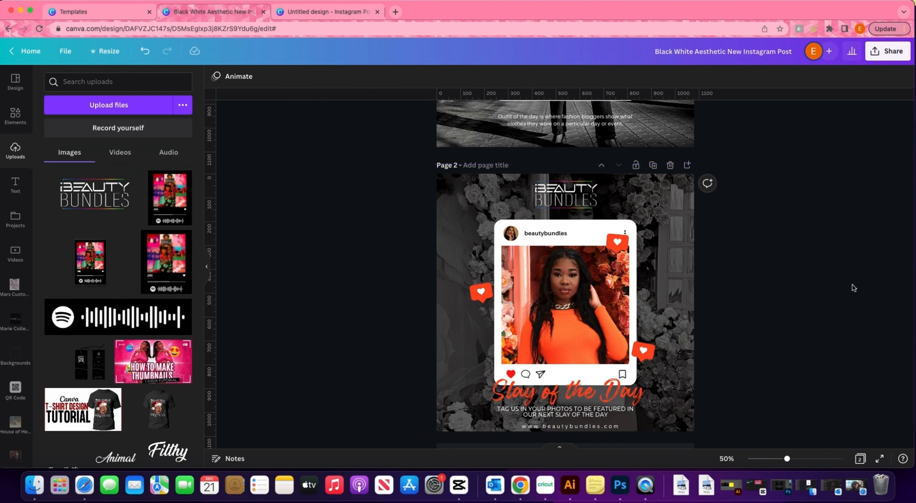
pyautogui.scroll(-1, 854, 291)
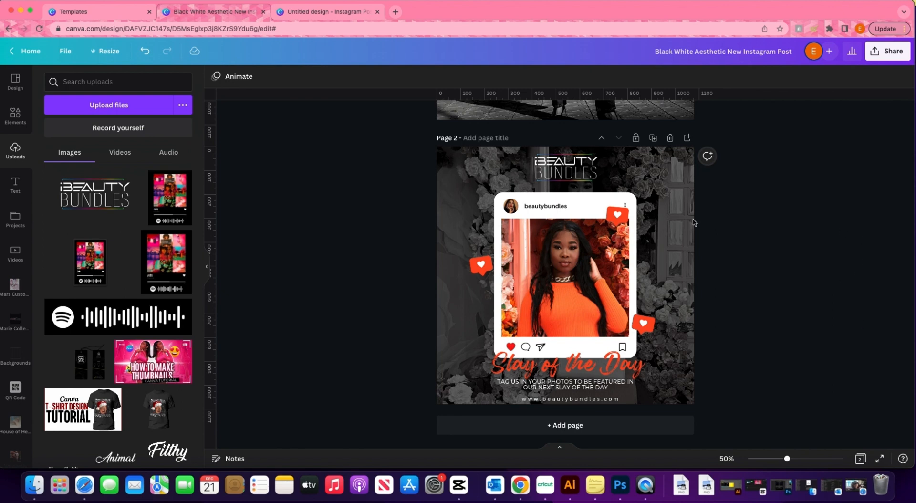
# Step: Add the crinkled plastic-wrap texture from the Starred folder to page 2
pyautogui.scroll(-10, 16, 214)
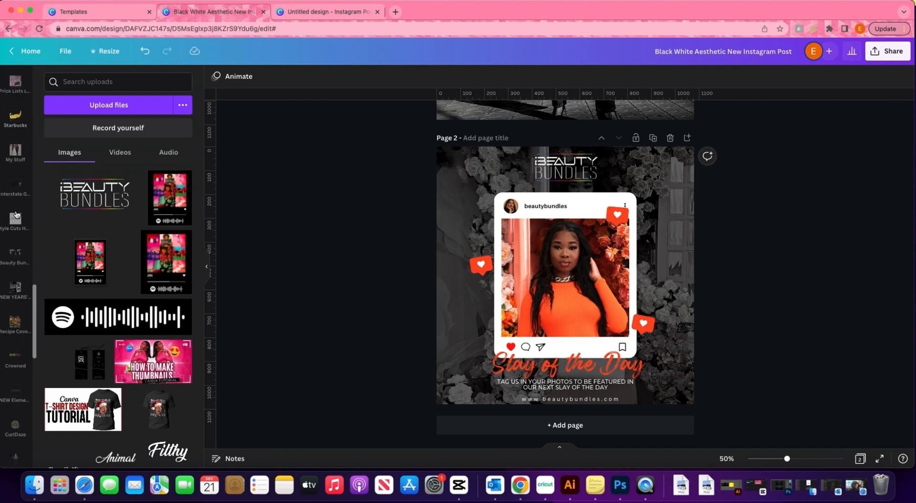
pyautogui.scroll(-5, 17, 214)
pyautogui.click(15, 210)
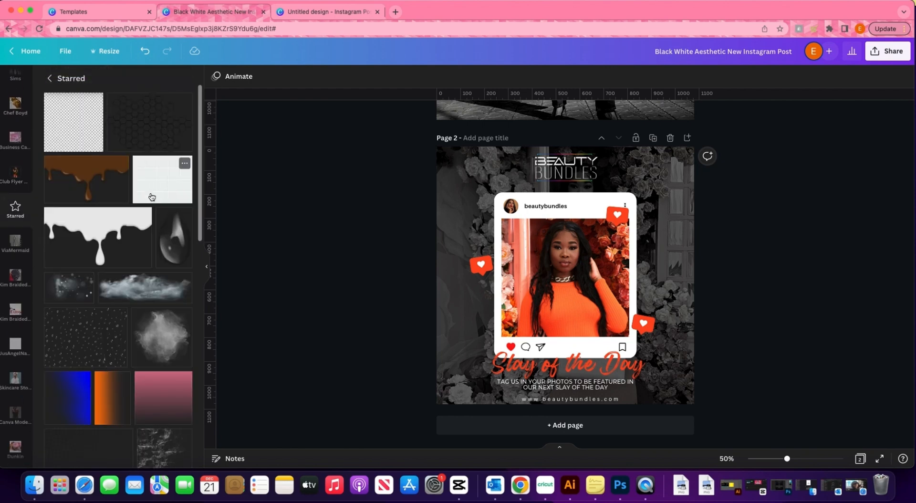
pyautogui.scroll(-6, 106, 282)
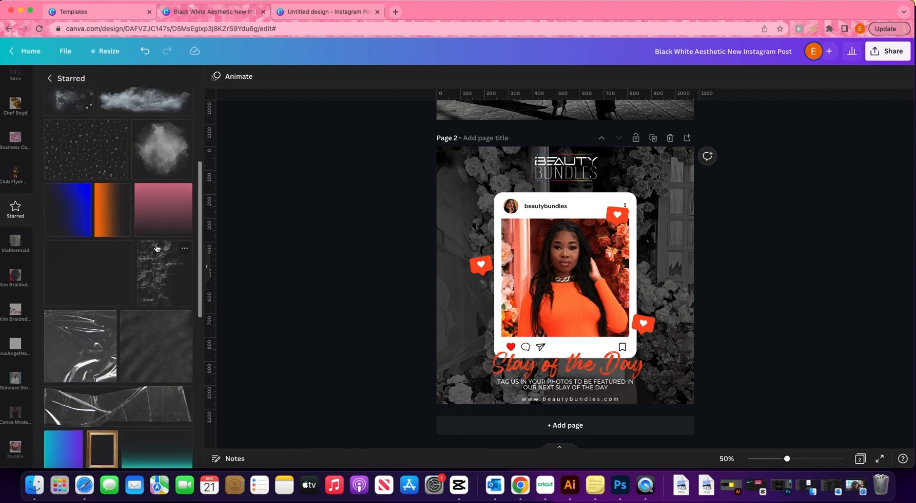
pyautogui.click(106, 282)
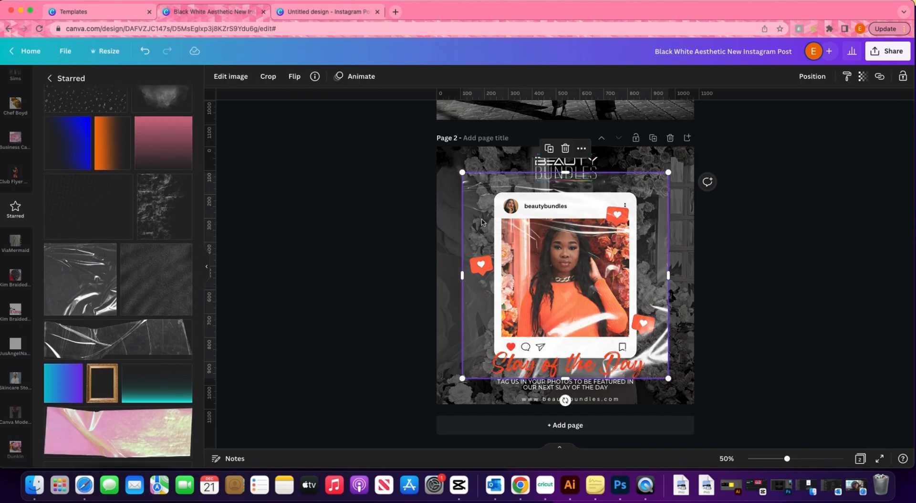
# Step: Enlarge the plastic-wrap texture from the page's upper-left corner to cover all of page 2, and send it to the back
pyautogui.moveTo(481, 220); pyautogui.dragTo(455, 193)
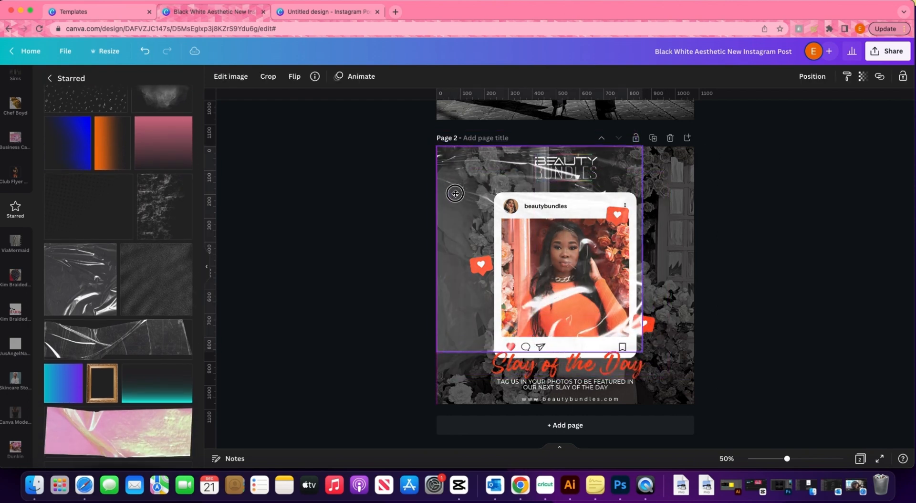
pyautogui.moveTo(643, 352); pyautogui.dragTo(700, 409)
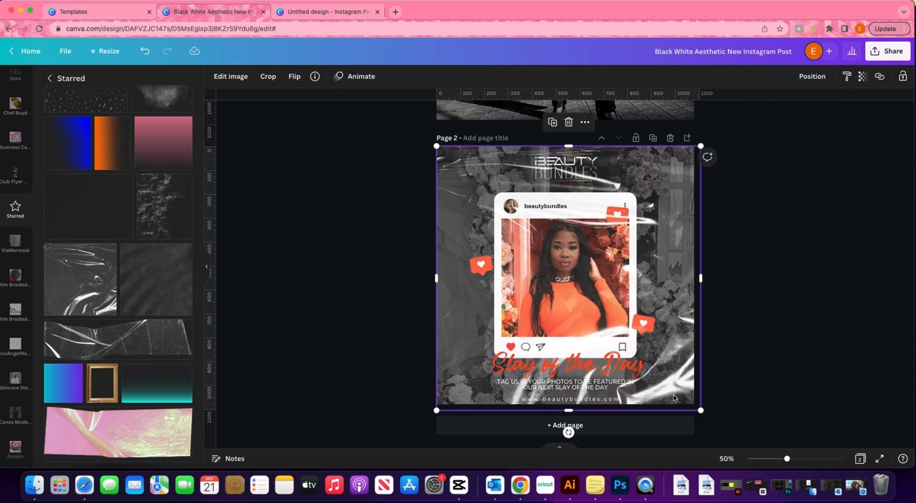
pyautogui.click(812, 76)
pyautogui.click(788, 125)
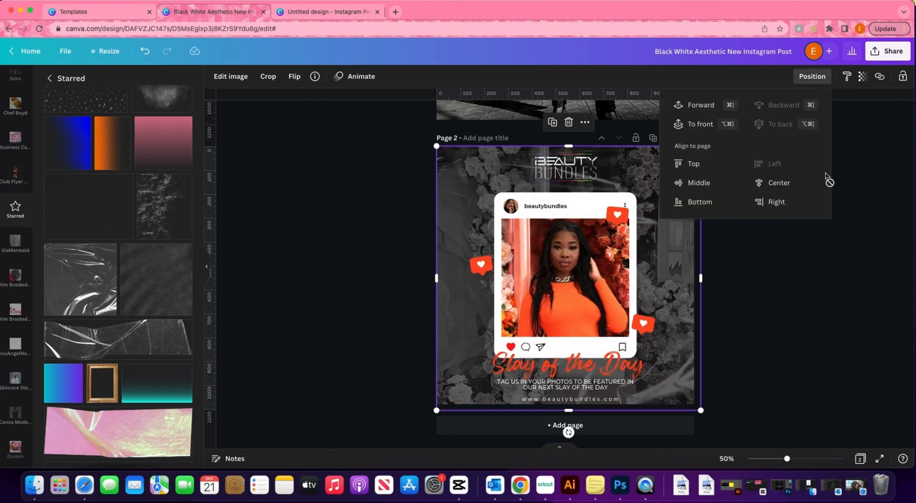
# Step: Try removing the selected full-page layer from page 2, then undo the deletion
pyautogui.press('Delete')
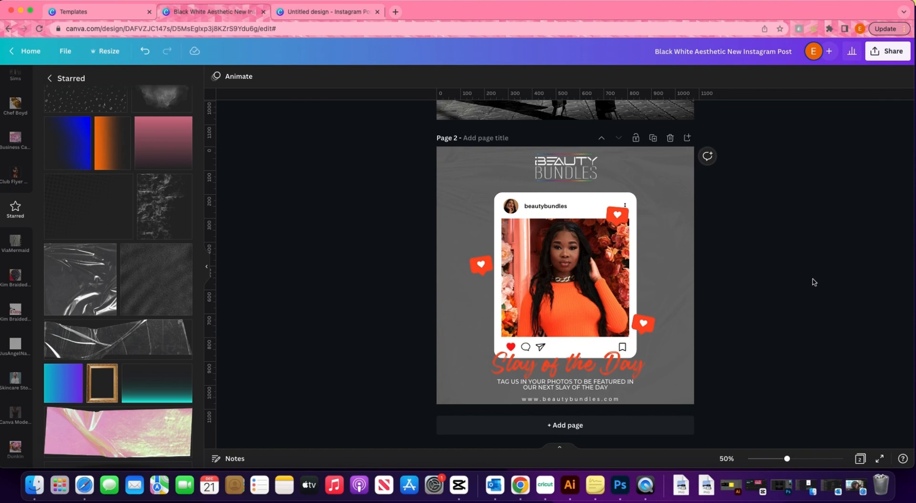
pyautogui.press('super+z')
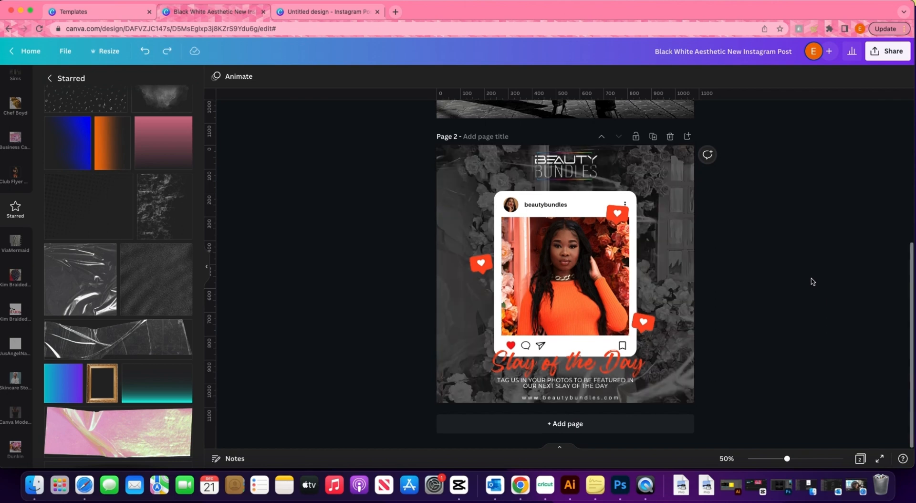
pyautogui.scroll(-1, 806, 300)
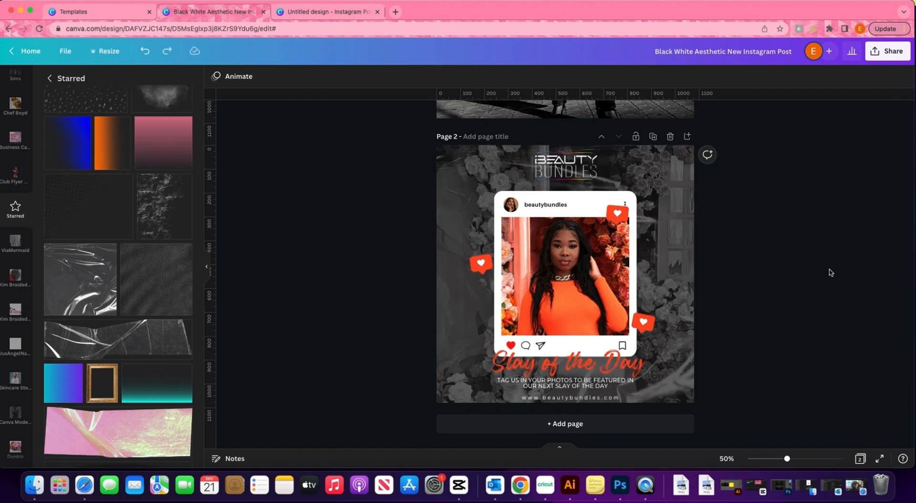
pyautogui.press('super+equal')
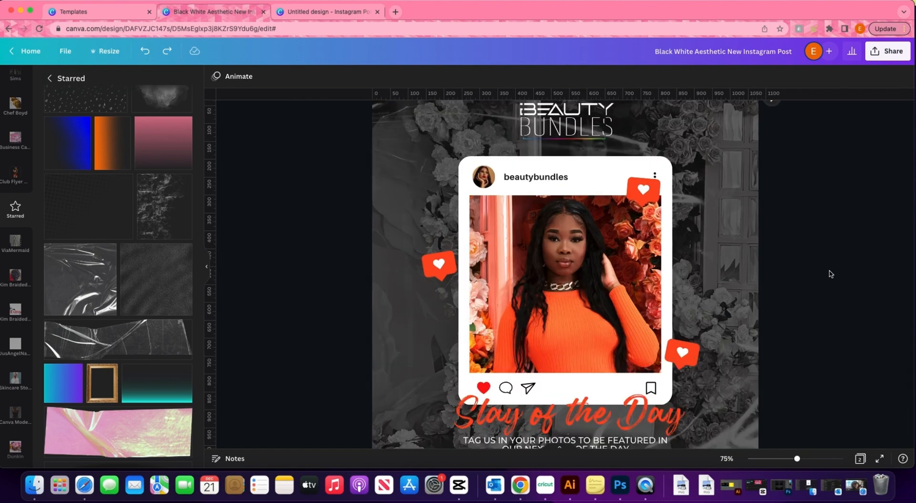
pyautogui.press('super+alt+0')
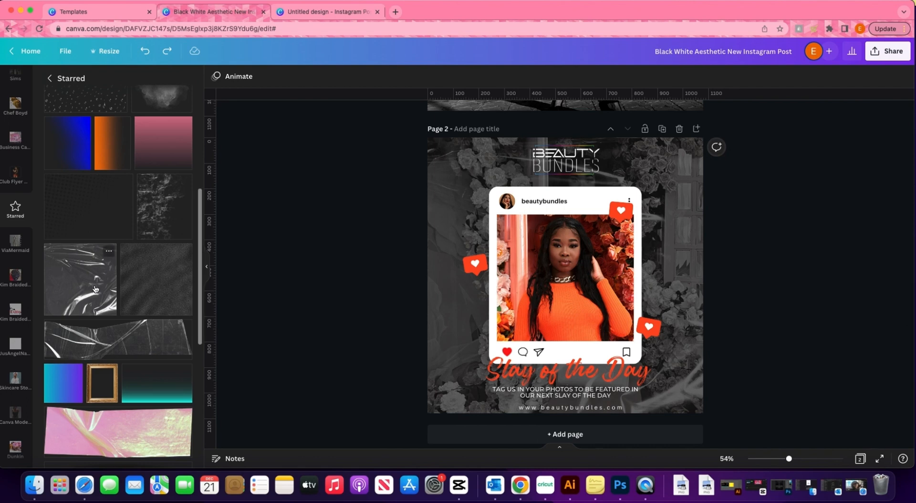
# Step: Try the wide plastic-strip texture from the Starred folder, shrunk around the Beauty Bundles logo, and delete it
pyautogui.scroll(-5, 95, 289)
pyautogui.scroll(3, 95, 289)
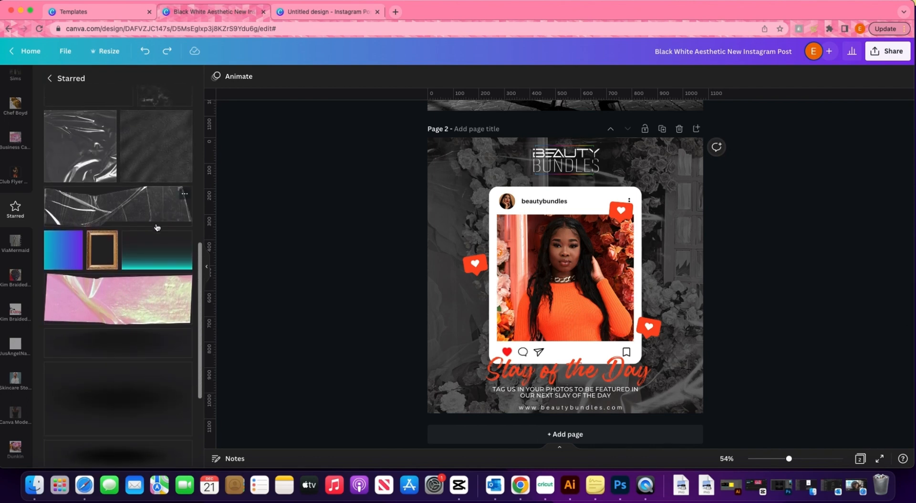
pyautogui.click(158, 211)
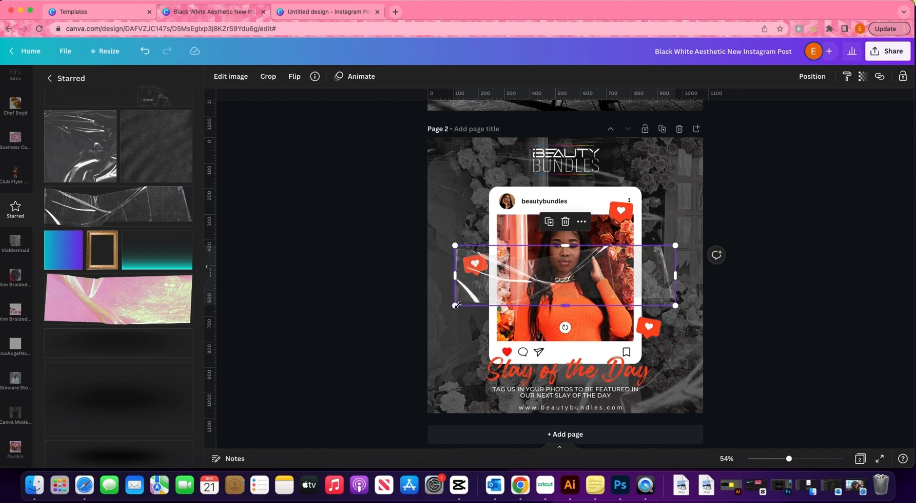
pyautogui.moveTo(457, 304); pyautogui.dragTo(567, 187)
pyautogui.click(563, 170)
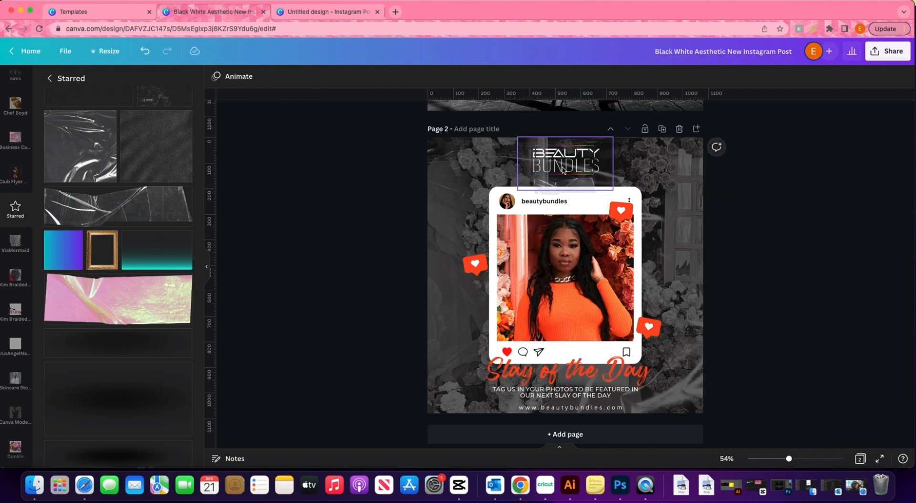
pyautogui.click(571, 185)
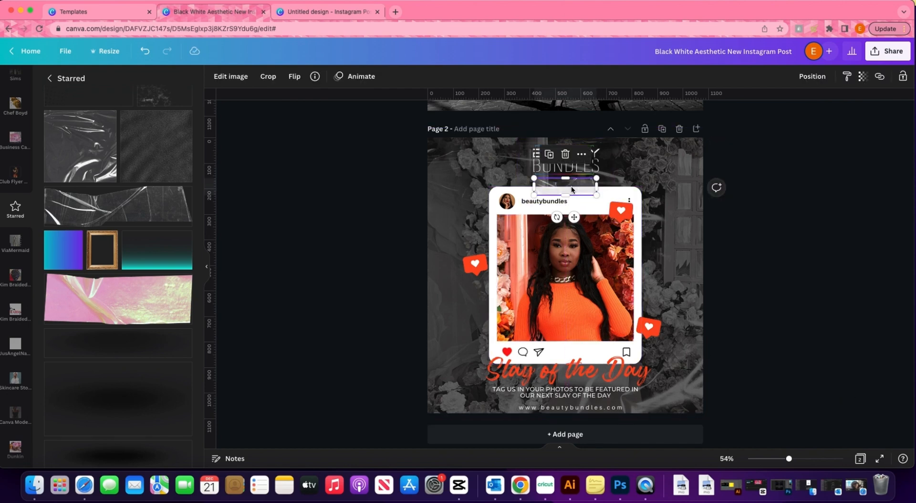
pyautogui.press('Delete')
# Step: Add the ornate gold frame from the Starred folder over the post card on page 2 and tilt it about -11°
pyautogui.scroll(-3, 142, 221)
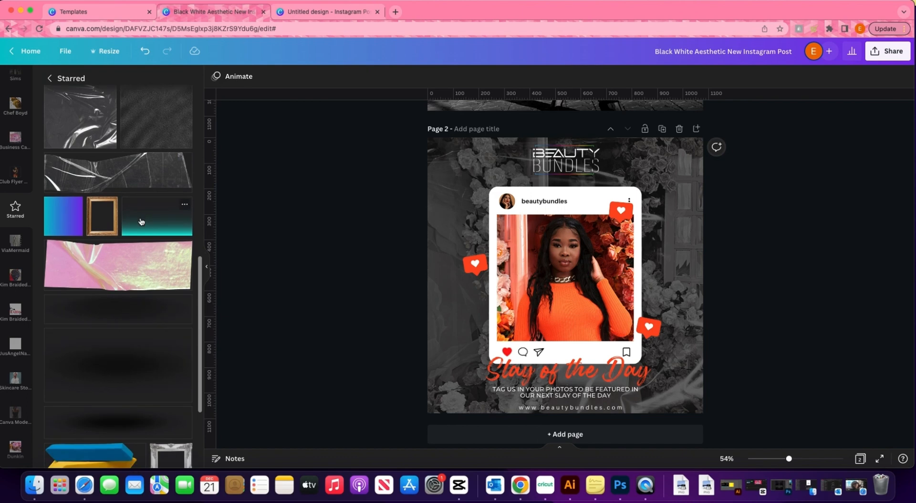
pyautogui.scroll(-2, 141, 221)
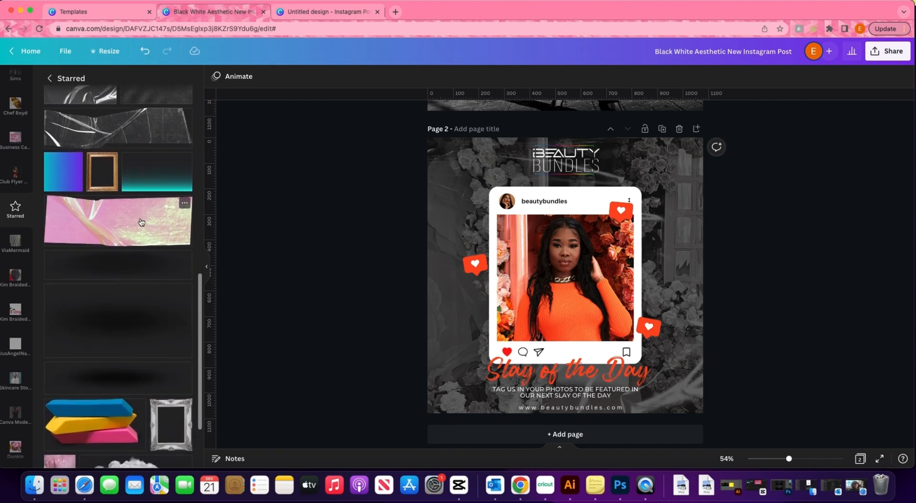
pyautogui.scroll(-2, 138, 207)
pyautogui.click(102, 118)
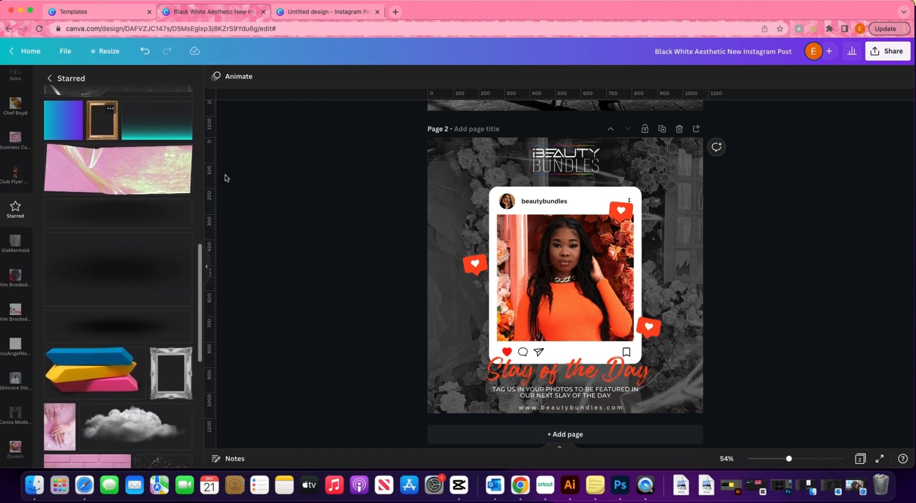
pyautogui.moveTo(493, 351); pyautogui.dragTo(468, 341)
pyautogui.moveTo(538, 397); pyautogui.dragTo(564, 395)
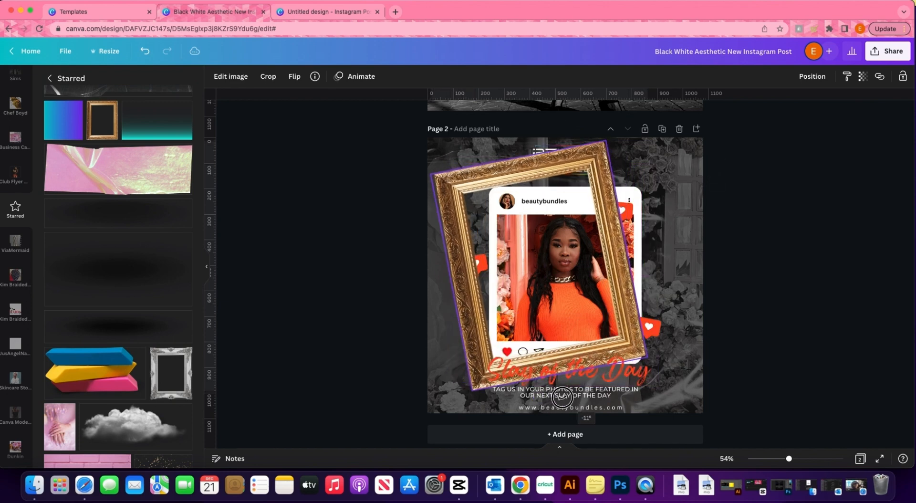
# Step: Try layering the gold frame behind the post card on page 2, and delete the frame
pyautogui.click(813, 76)
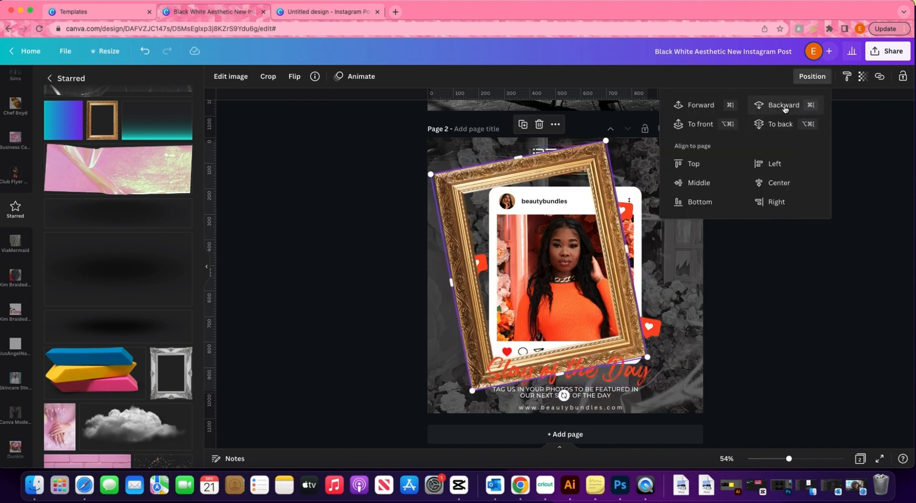
pyautogui.click(782, 106)
pyautogui.click(784, 107)
pyautogui.click(784, 106)
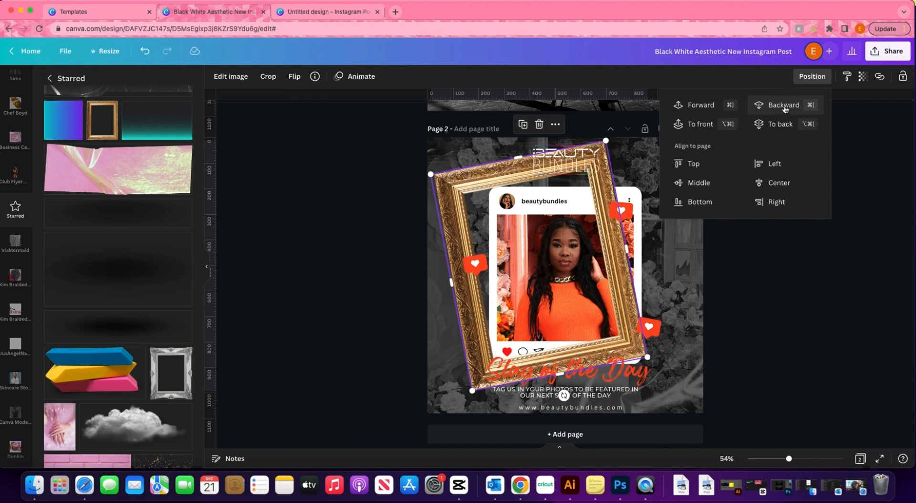
pyautogui.click(784, 106)
pyautogui.click(784, 106)
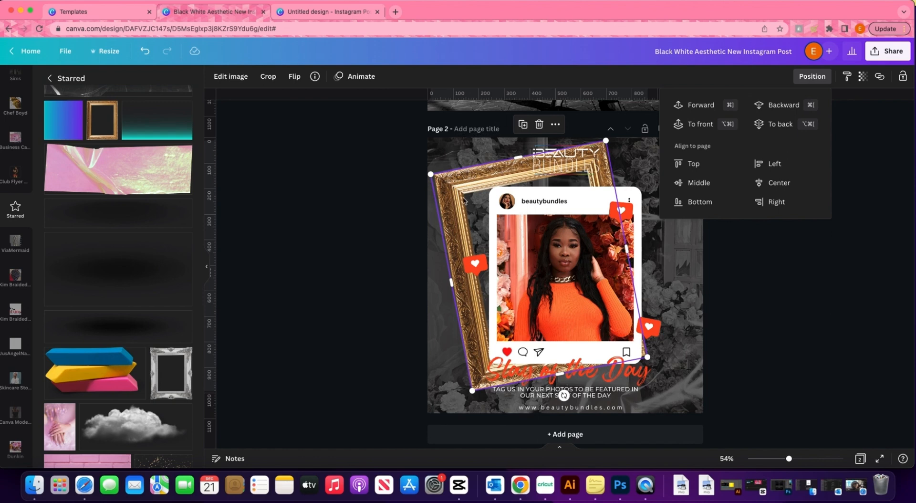
pyautogui.click(379, 189)
pyautogui.moveTo(448, 180); pyautogui.dragTo(452, 193)
pyautogui.press('Delete')
# Step: Try the gold glitter overlay from the Starred folder, enlarged from the upper-left corner to cover page 2, and delete it
pyautogui.scroll(-6, 159, 233)
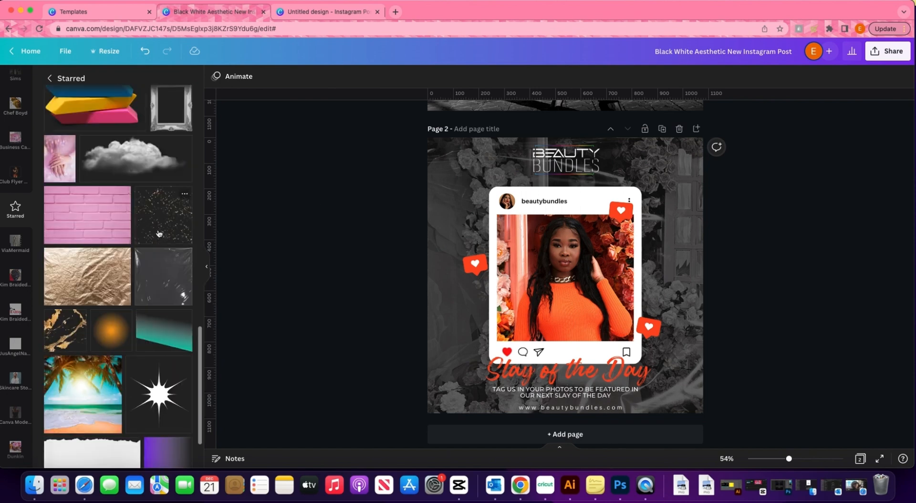
pyautogui.click(159, 233)
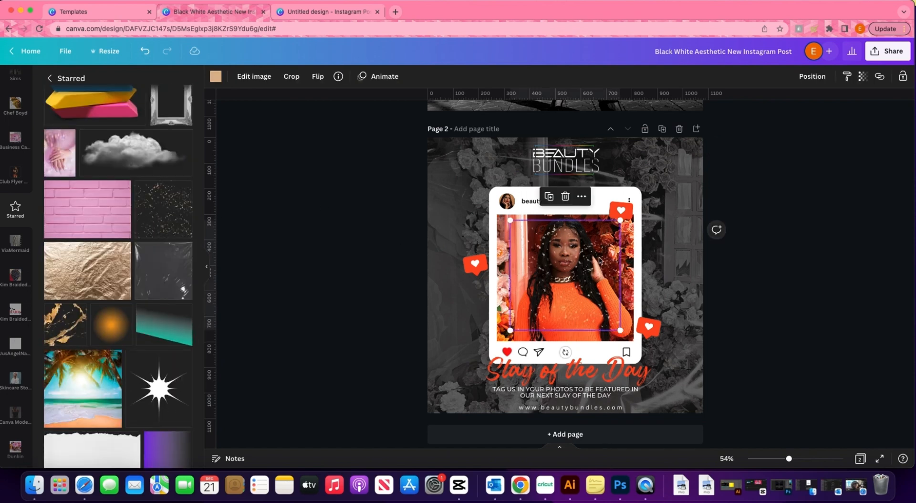
pyautogui.moveTo(580, 262); pyautogui.dragTo(452, 162)
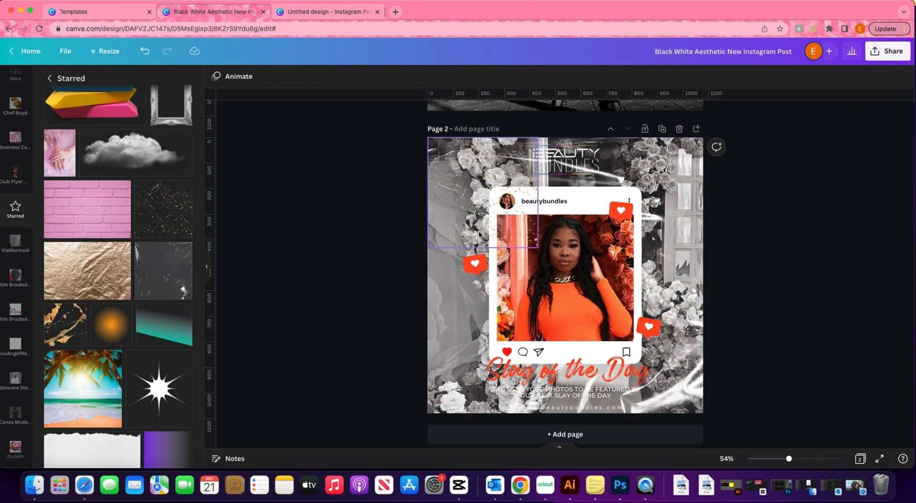
pyautogui.press('super+z')
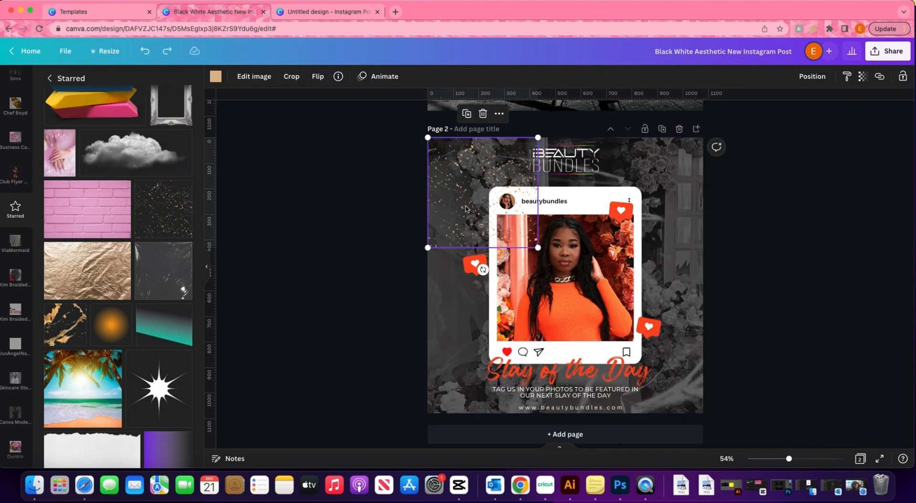
pyautogui.moveTo(538, 248); pyautogui.dragTo(682, 411)
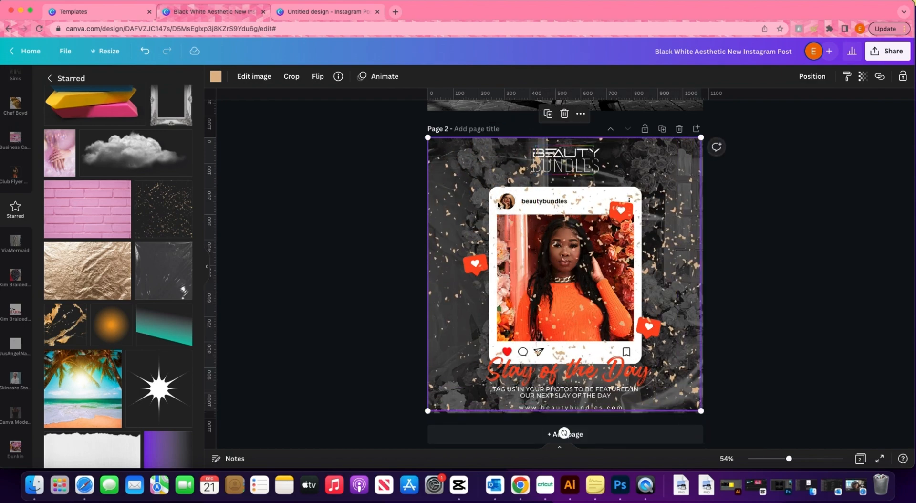
pyautogui.press('Delete')
# Step: Try the gold marble-vein texture from the Starred folder over the post card on page 2, and remove it
pyautogui.scroll(-3, 124, 217)
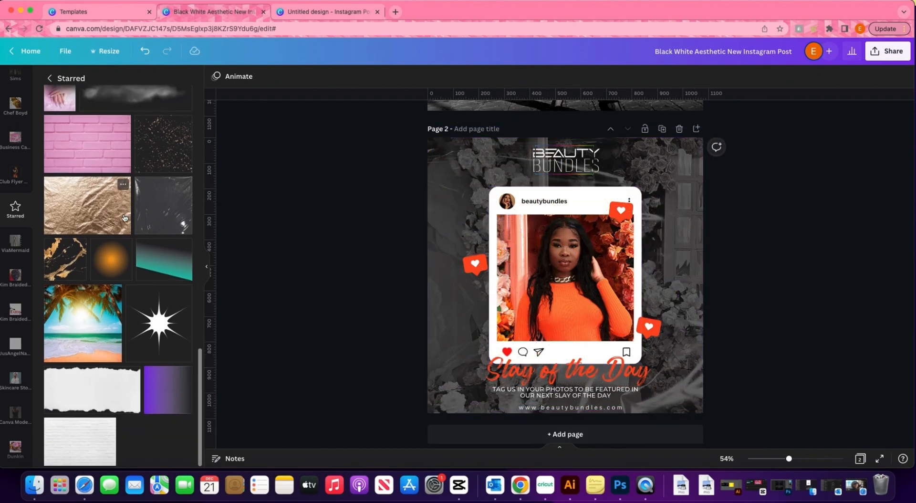
pyautogui.moveTo(212, 256); pyautogui.dragTo(582, 262)
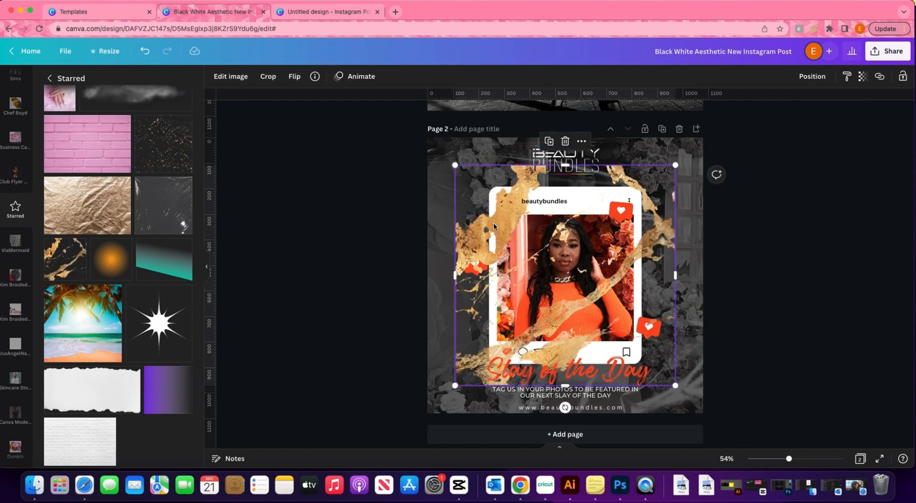
pyautogui.moveTo(494, 227); pyautogui.dragTo(315, 184)
# Step: Add the white bokeh light overlay from the Starred folder to page 2's lower-left corner, with a copy in the upper-right corner
pyautogui.scroll(3, 102, 275)
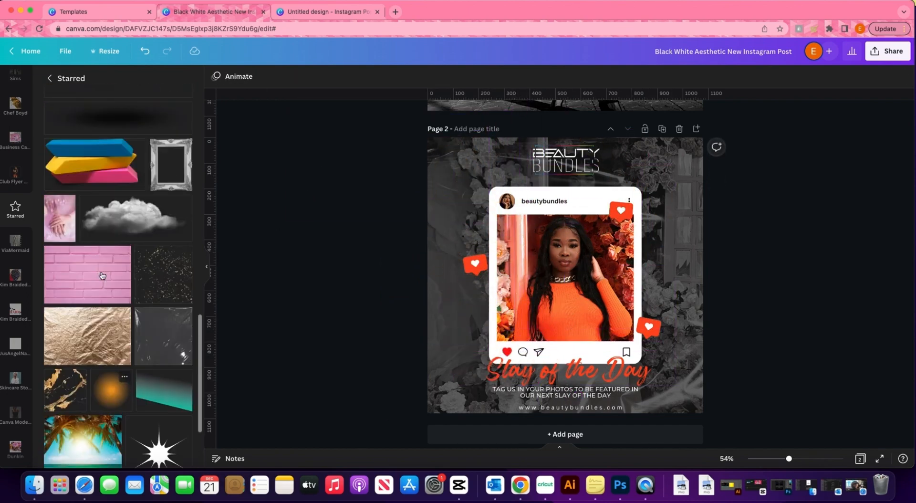
pyautogui.scroll(10, 101, 275)
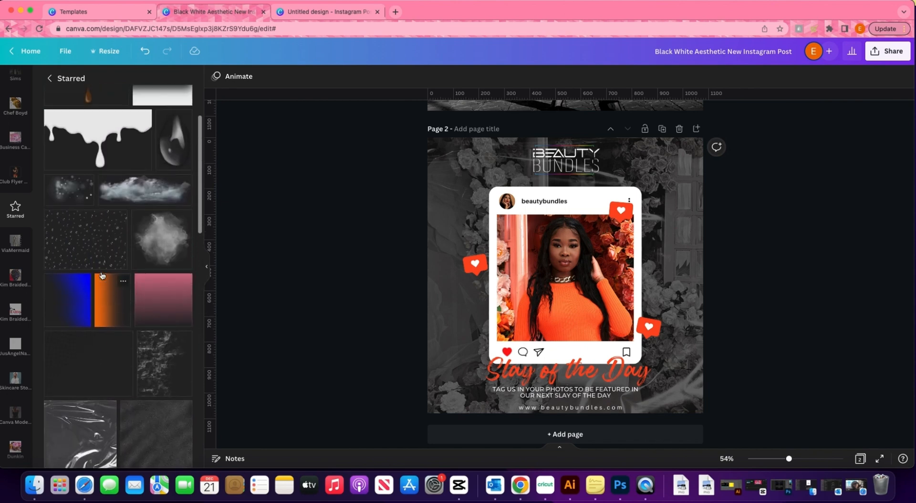
pyautogui.scroll(3, 102, 275)
pyautogui.click(78, 284)
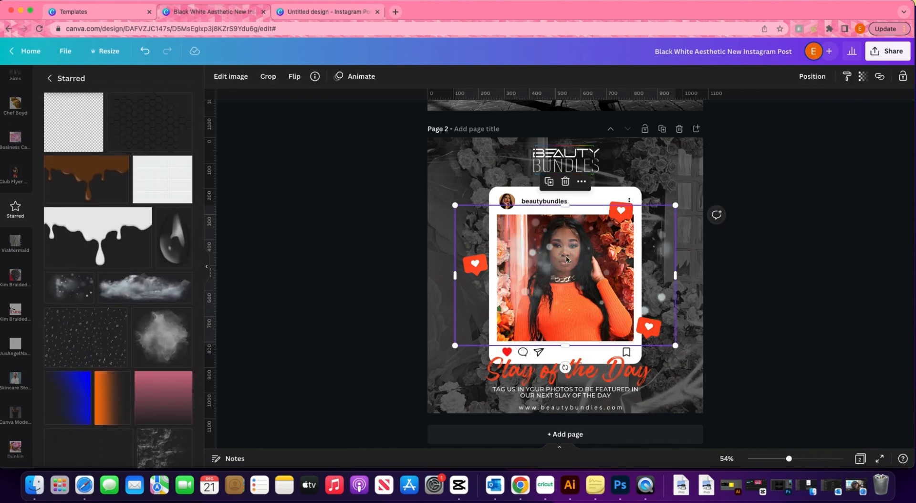
pyautogui.moveTo(551, 252); pyautogui.dragTo(407, 352)
pyautogui.moveTo(446, 305); pyautogui.dragTo(802, 164)
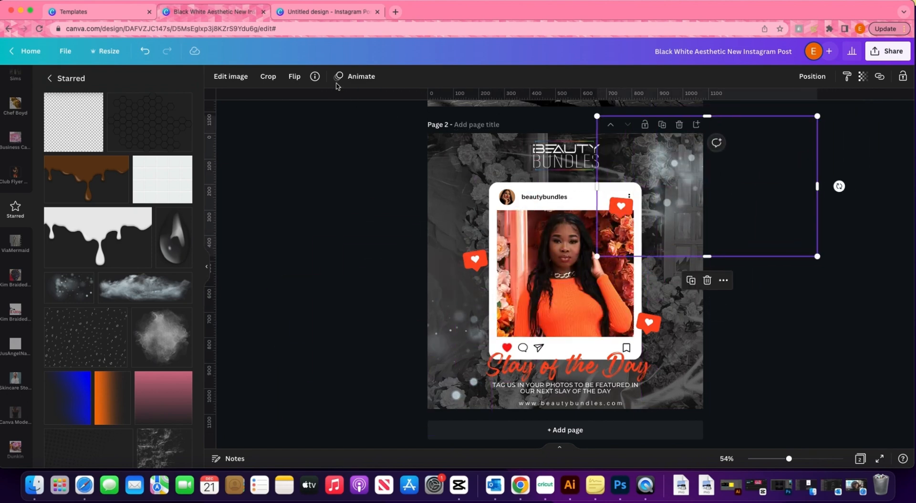
# Step: Flip the upper-right bokeh overlay horizontally and reposition it beside the post card, extending past the page edge
pyautogui.click(295, 78)
pyautogui.click(319, 101)
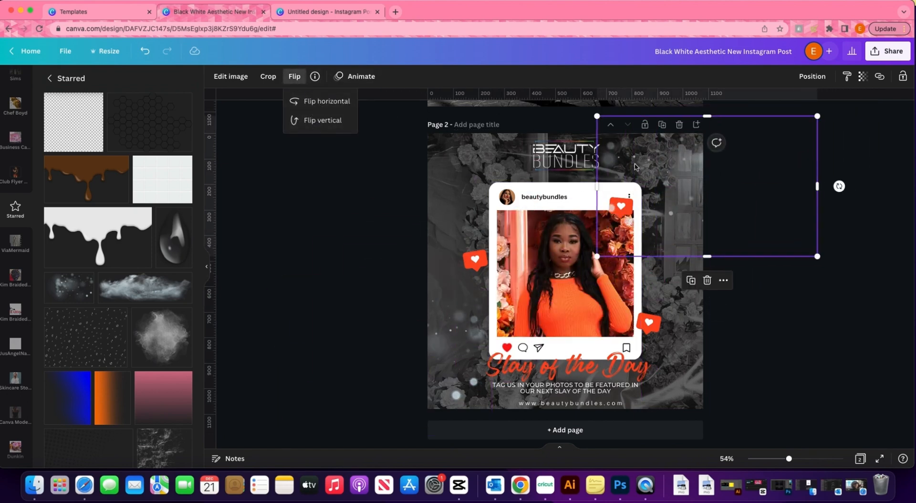
pyautogui.moveTo(612, 162); pyautogui.dragTo(651, 162)
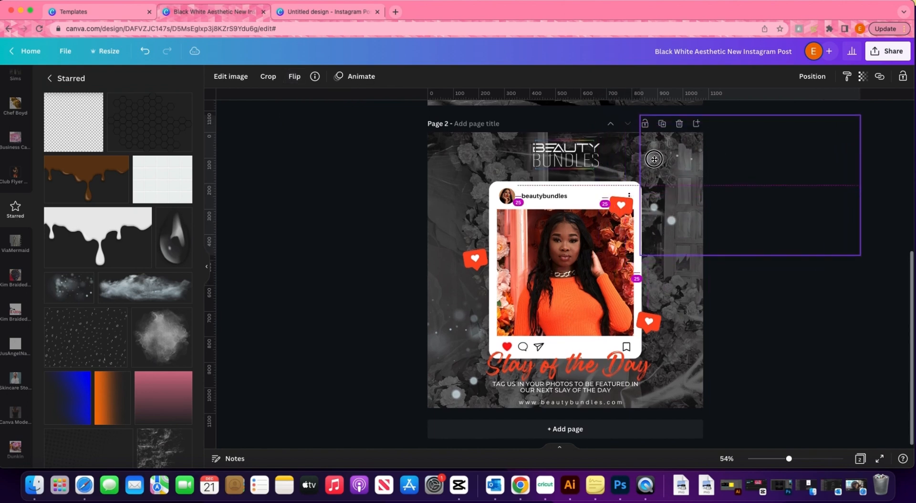
pyautogui.click(295, 185)
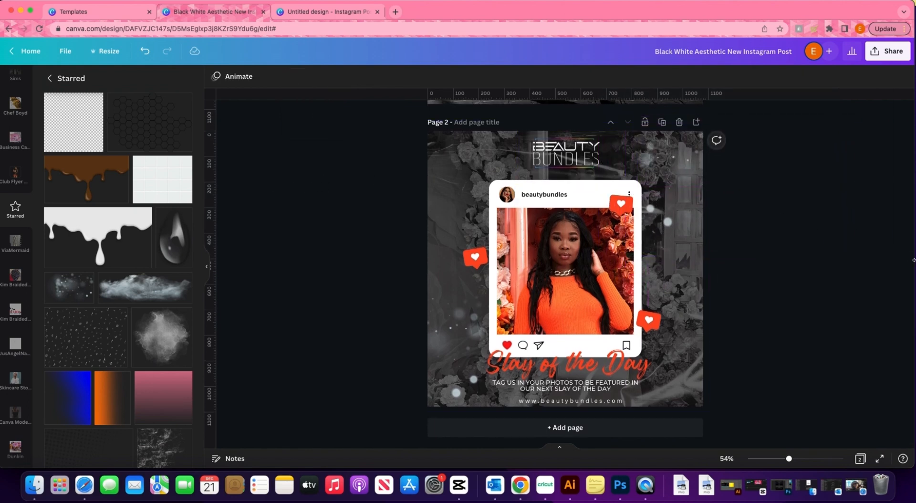
pyautogui.click(675, 156)
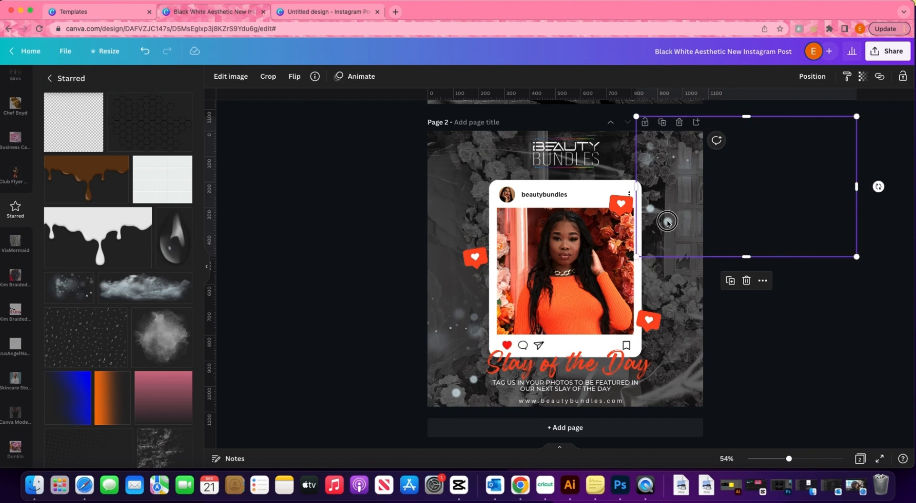
pyautogui.moveTo(667, 221)
pyautogui.mouseDown()
pyautogui.moveTo(669, 212)
pyautogui.moveTo(657, 214)
pyautogui.mouseUp()
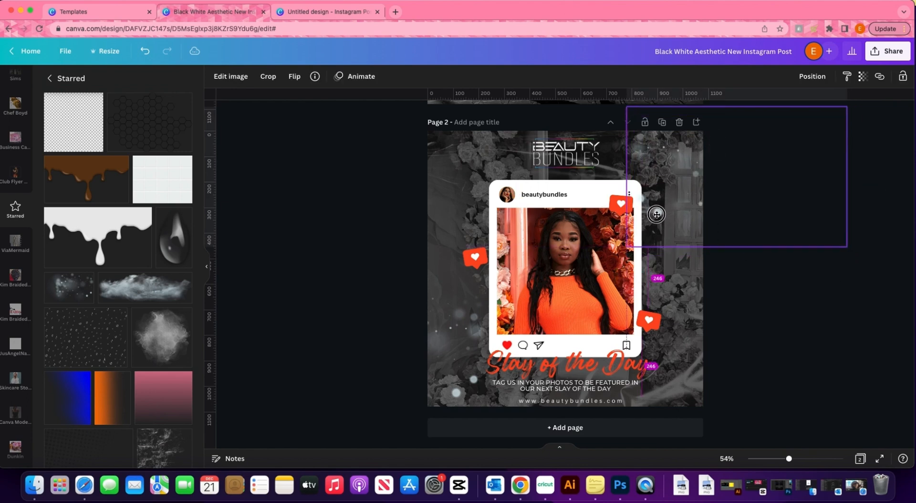
pyautogui.click(794, 331)
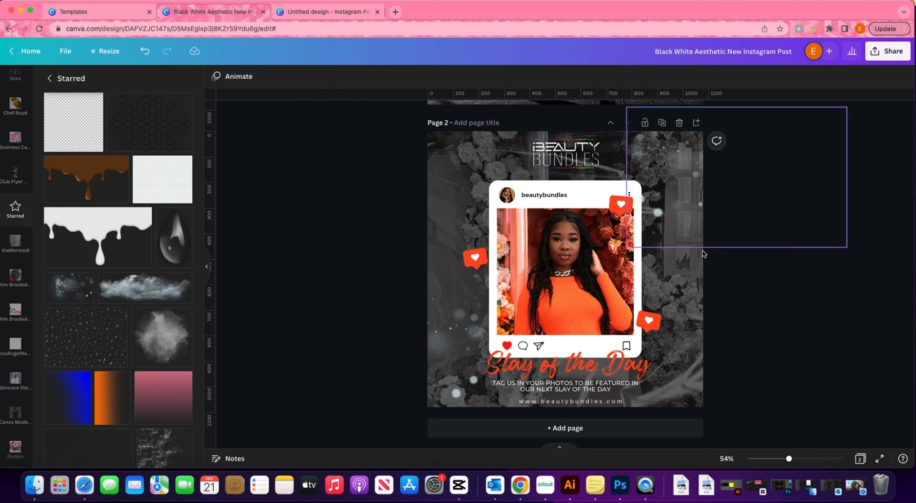
# Step: Return to the original template on page 1 and hide the Starred folder to enlarge the canvas view
pyautogui.scroll(6, 830, 247)
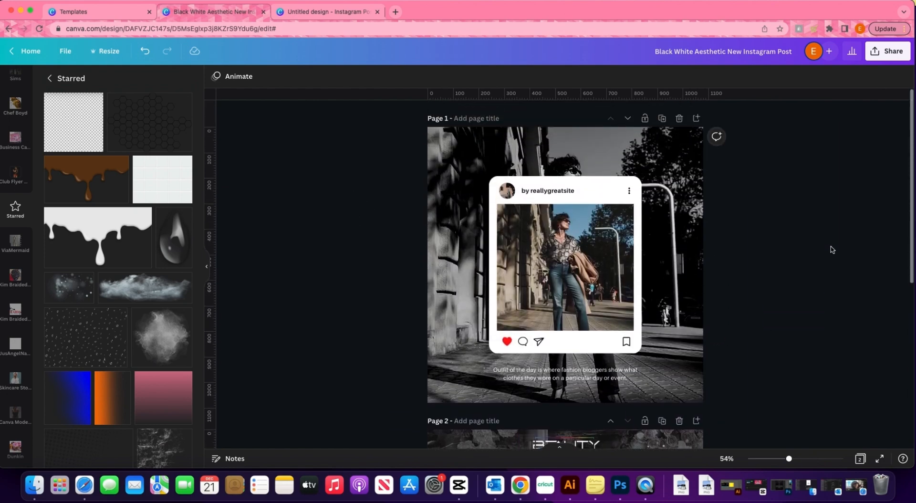
pyautogui.click(207, 266)
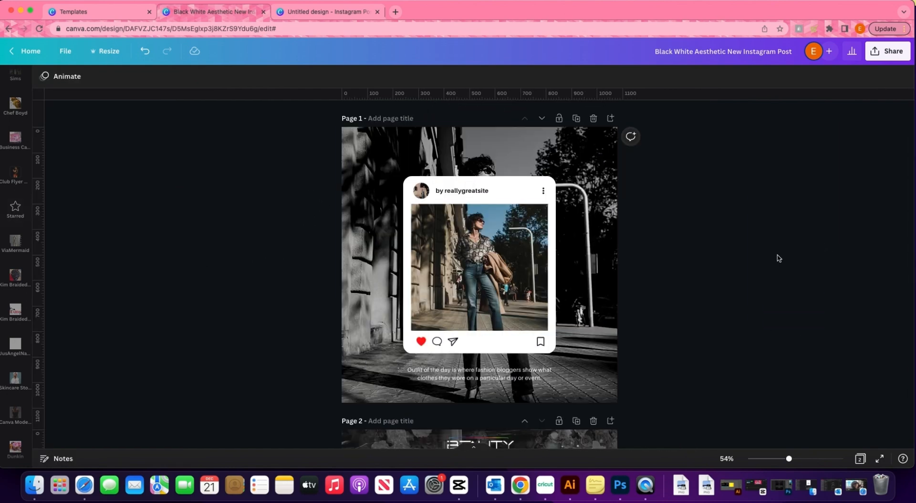
# Step: Compare the original template on page 1 with the customized beautybundles post on page 2
pyautogui.scroll(-3, 787, 260)
pyautogui.scroll(-5, 792, 262)
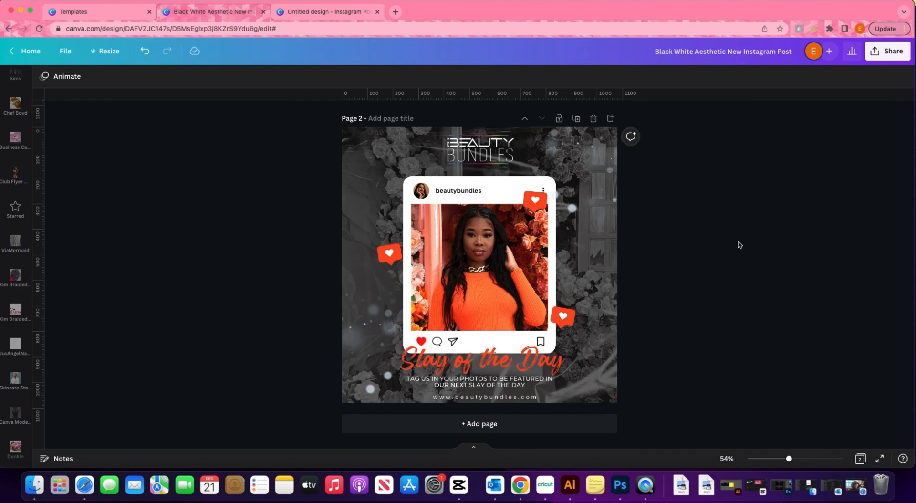
pyautogui.scroll(7, 739, 245)
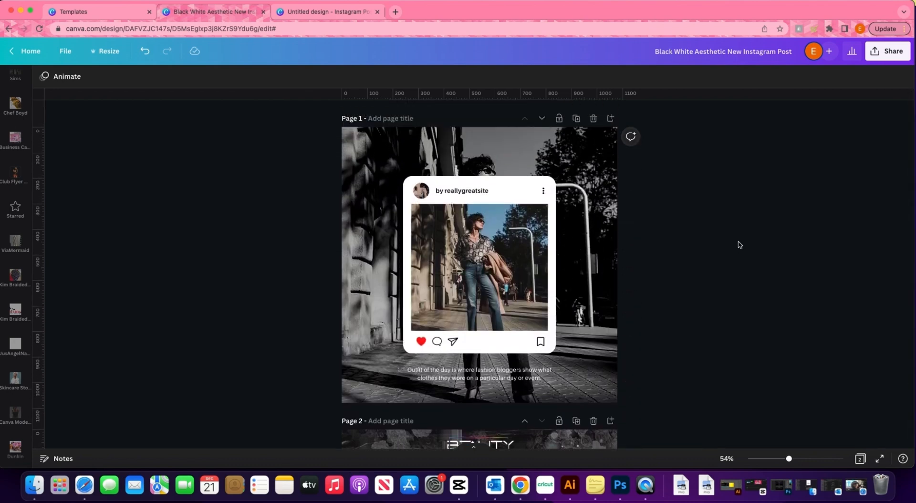
pyautogui.scroll(-10, 739, 245)
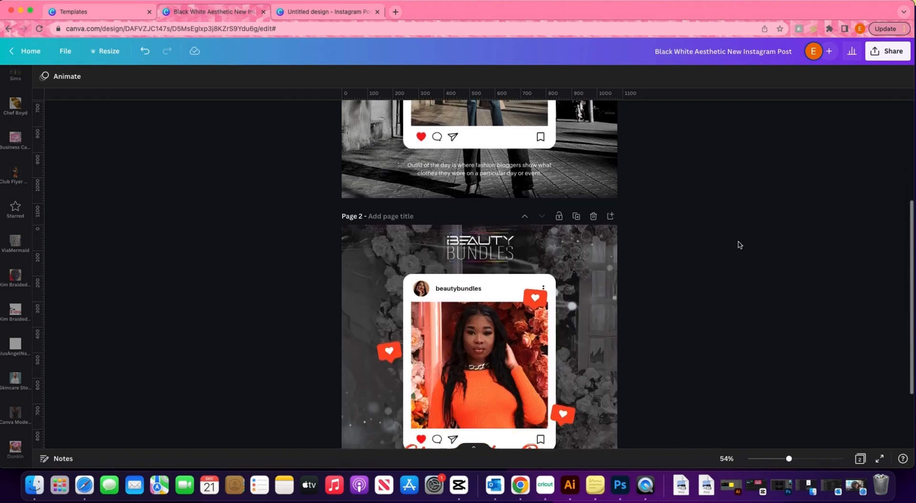
pyautogui.scroll(6, 739, 245)
pyautogui.scroll(3, 739, 245)
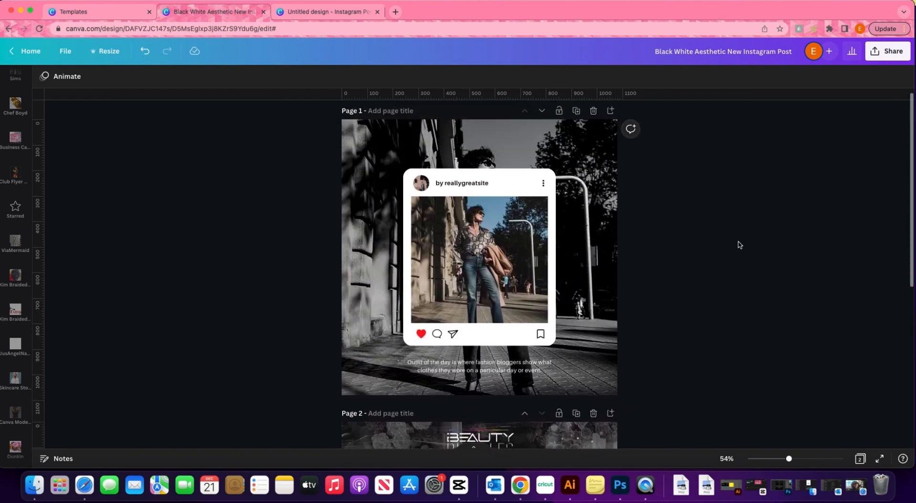
pyautogui.scroll(-6, 738, 245)
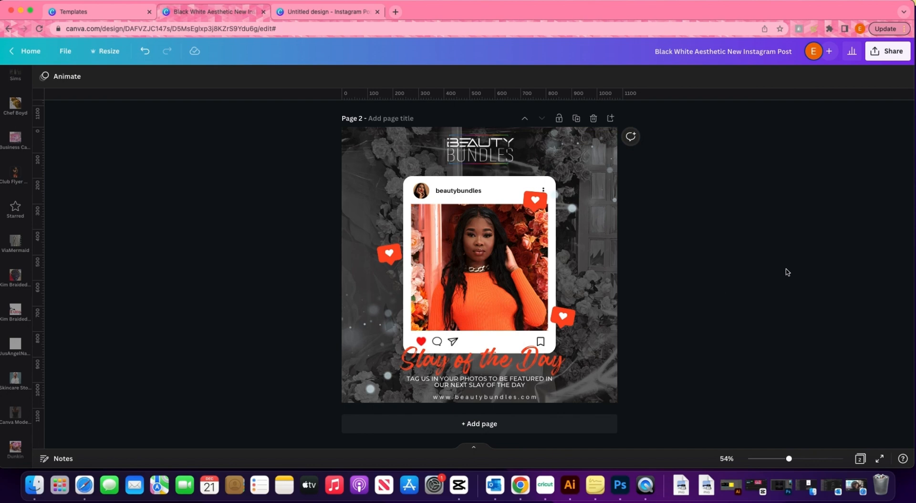
pyautogui.scroll(5, 766, 277)
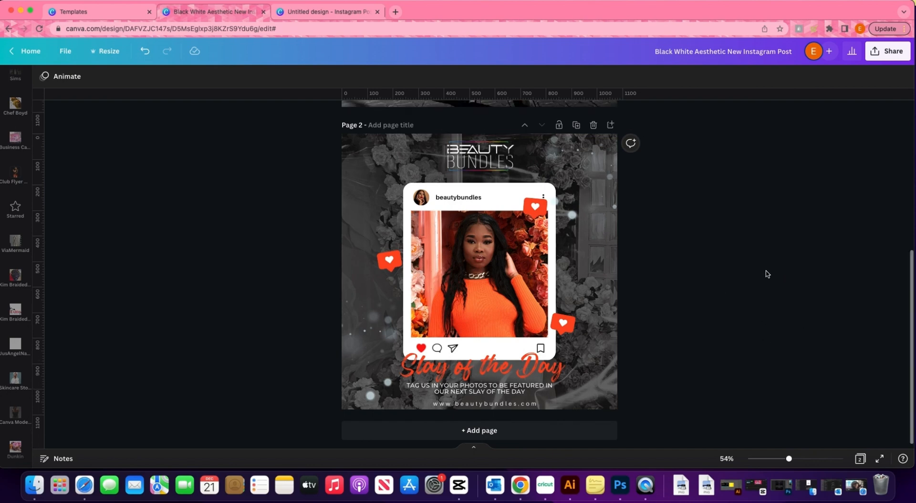
pyautogui.scroll(4, 767, 277)
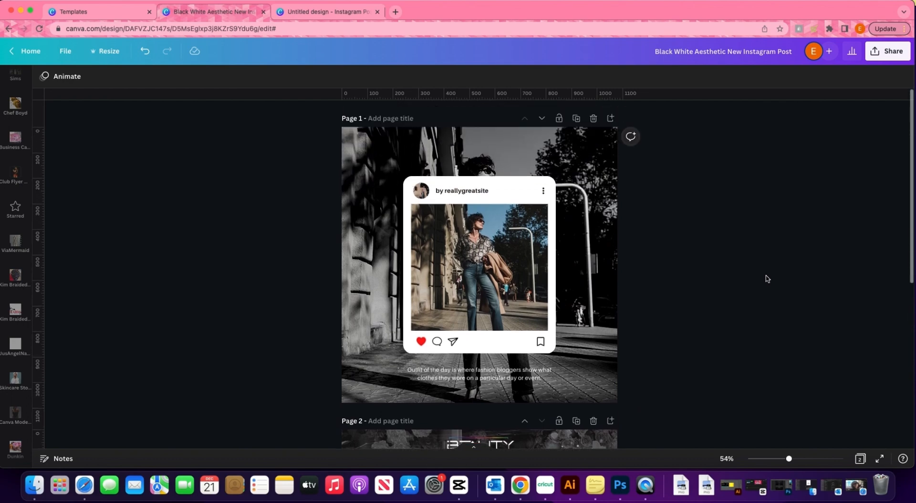
pyautogui.scroll(-3, 766, 278)
pyautogui.scroll(2, 767, 277)
pyautogui.scroll(1, 767, 278)
pyautogui.scroll(-5, 769, 285)
pyautogui.scroll(-5, 769, 286)
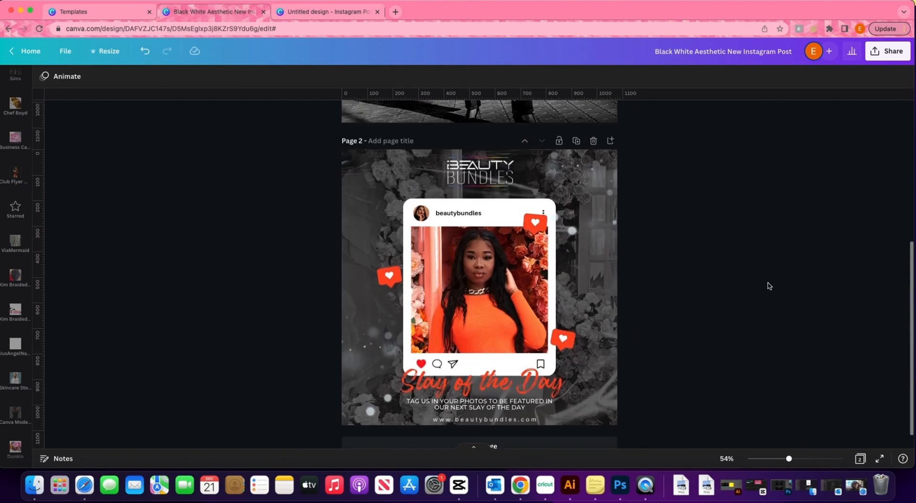